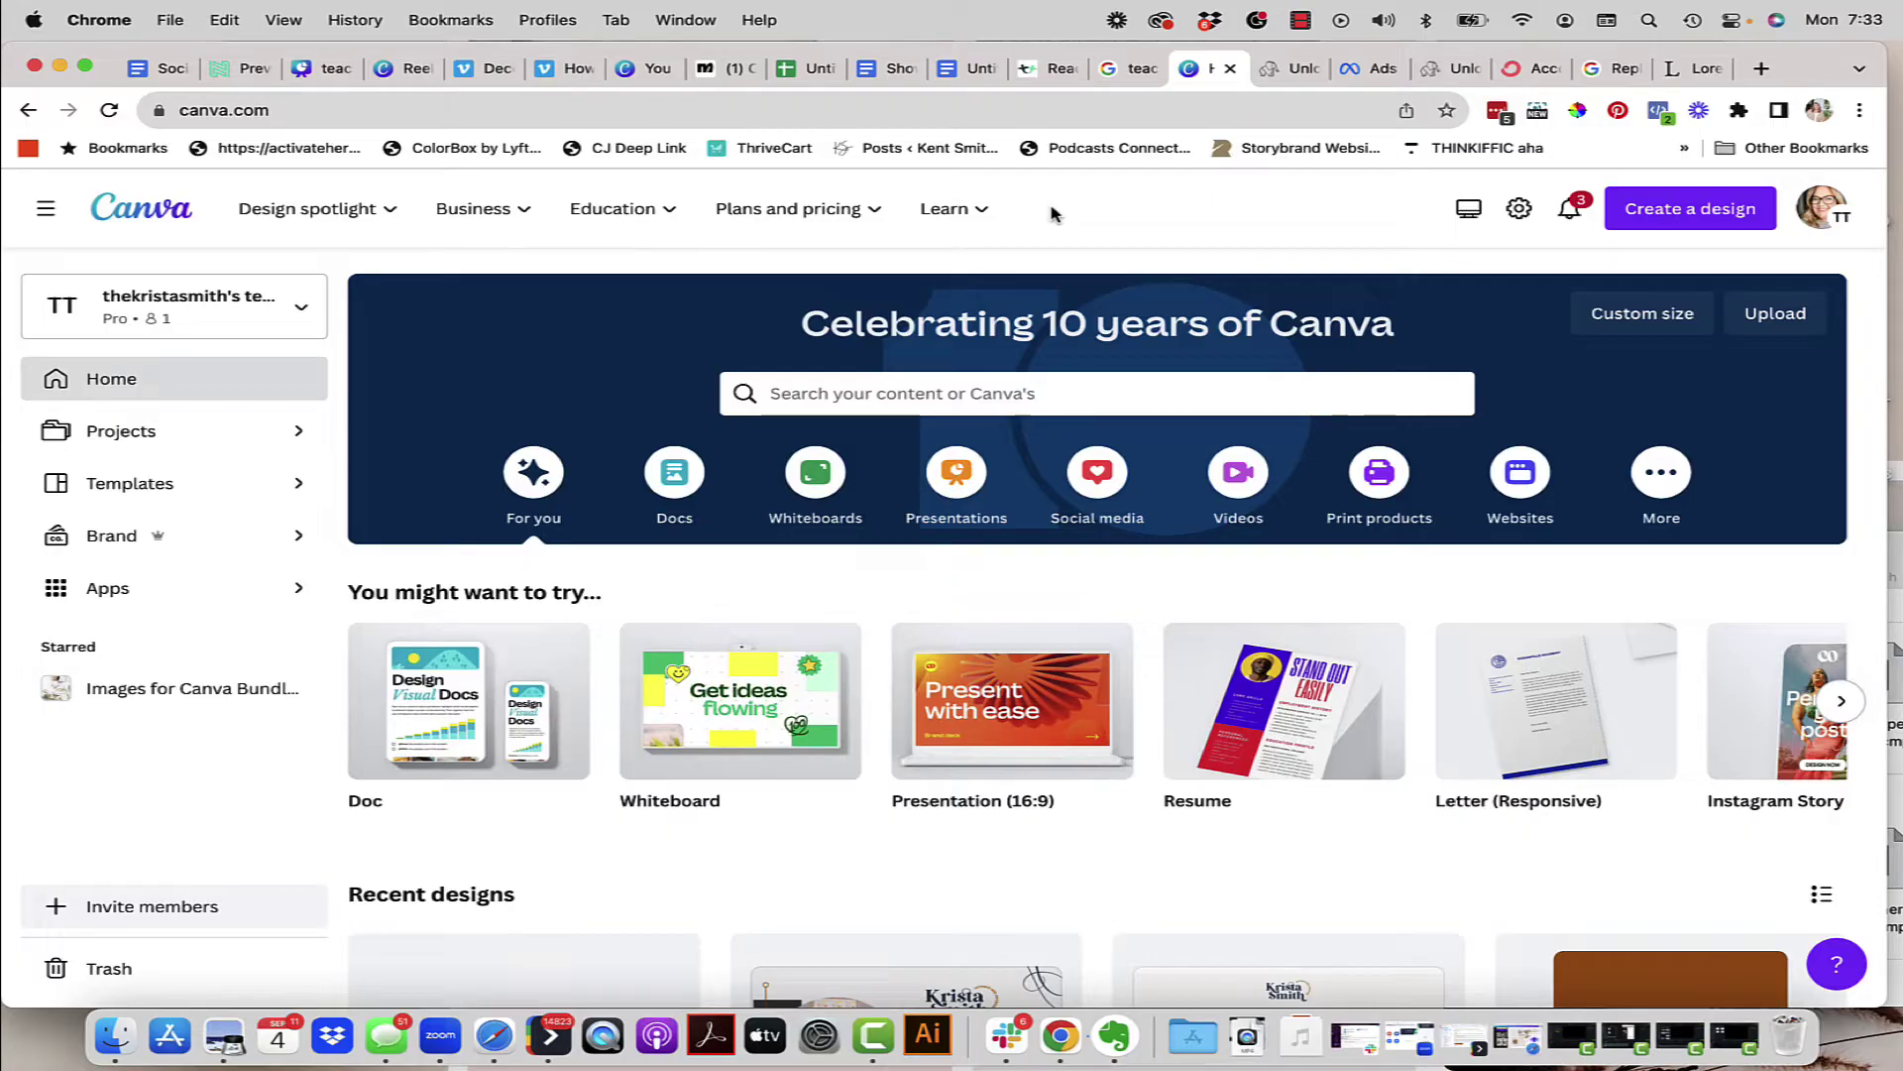
Step: Select all the Google Docs text and set its font size to 14
left_click(963, 68)
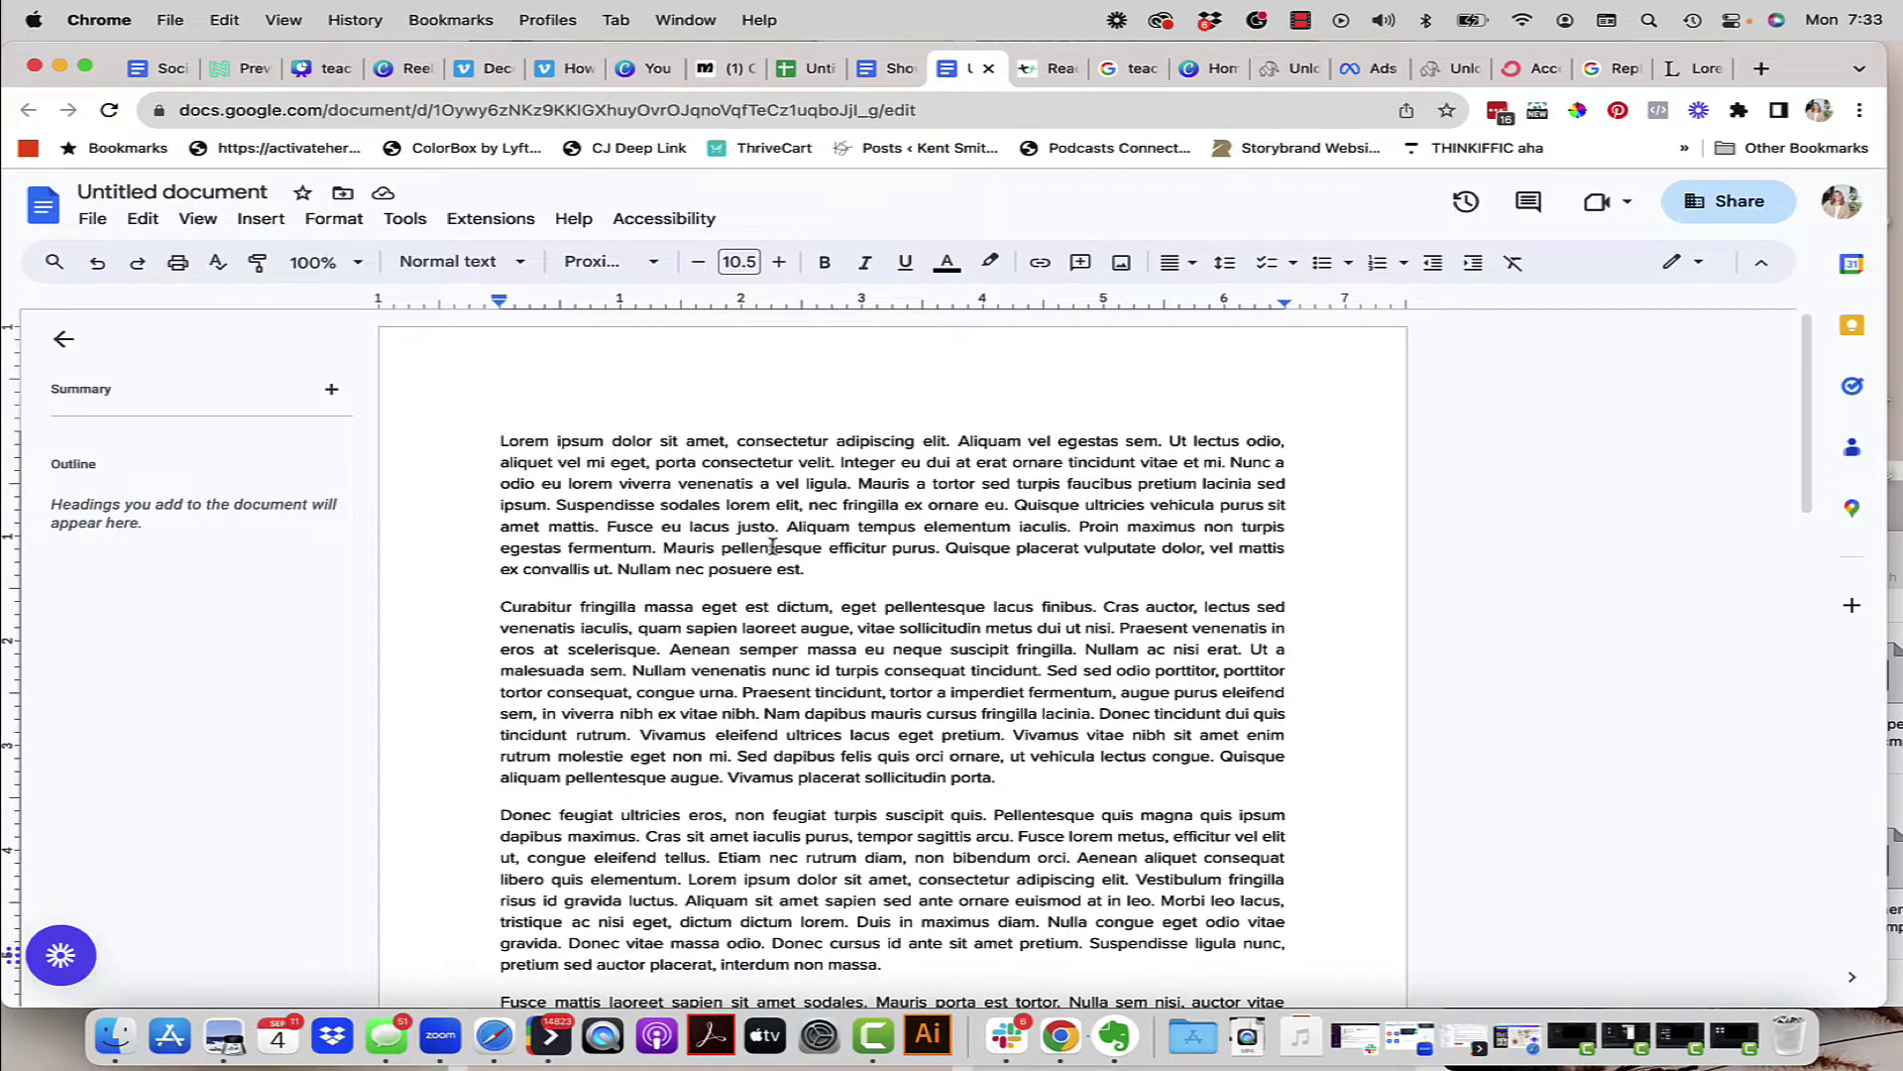
scroll(617, 694, "down", 10)
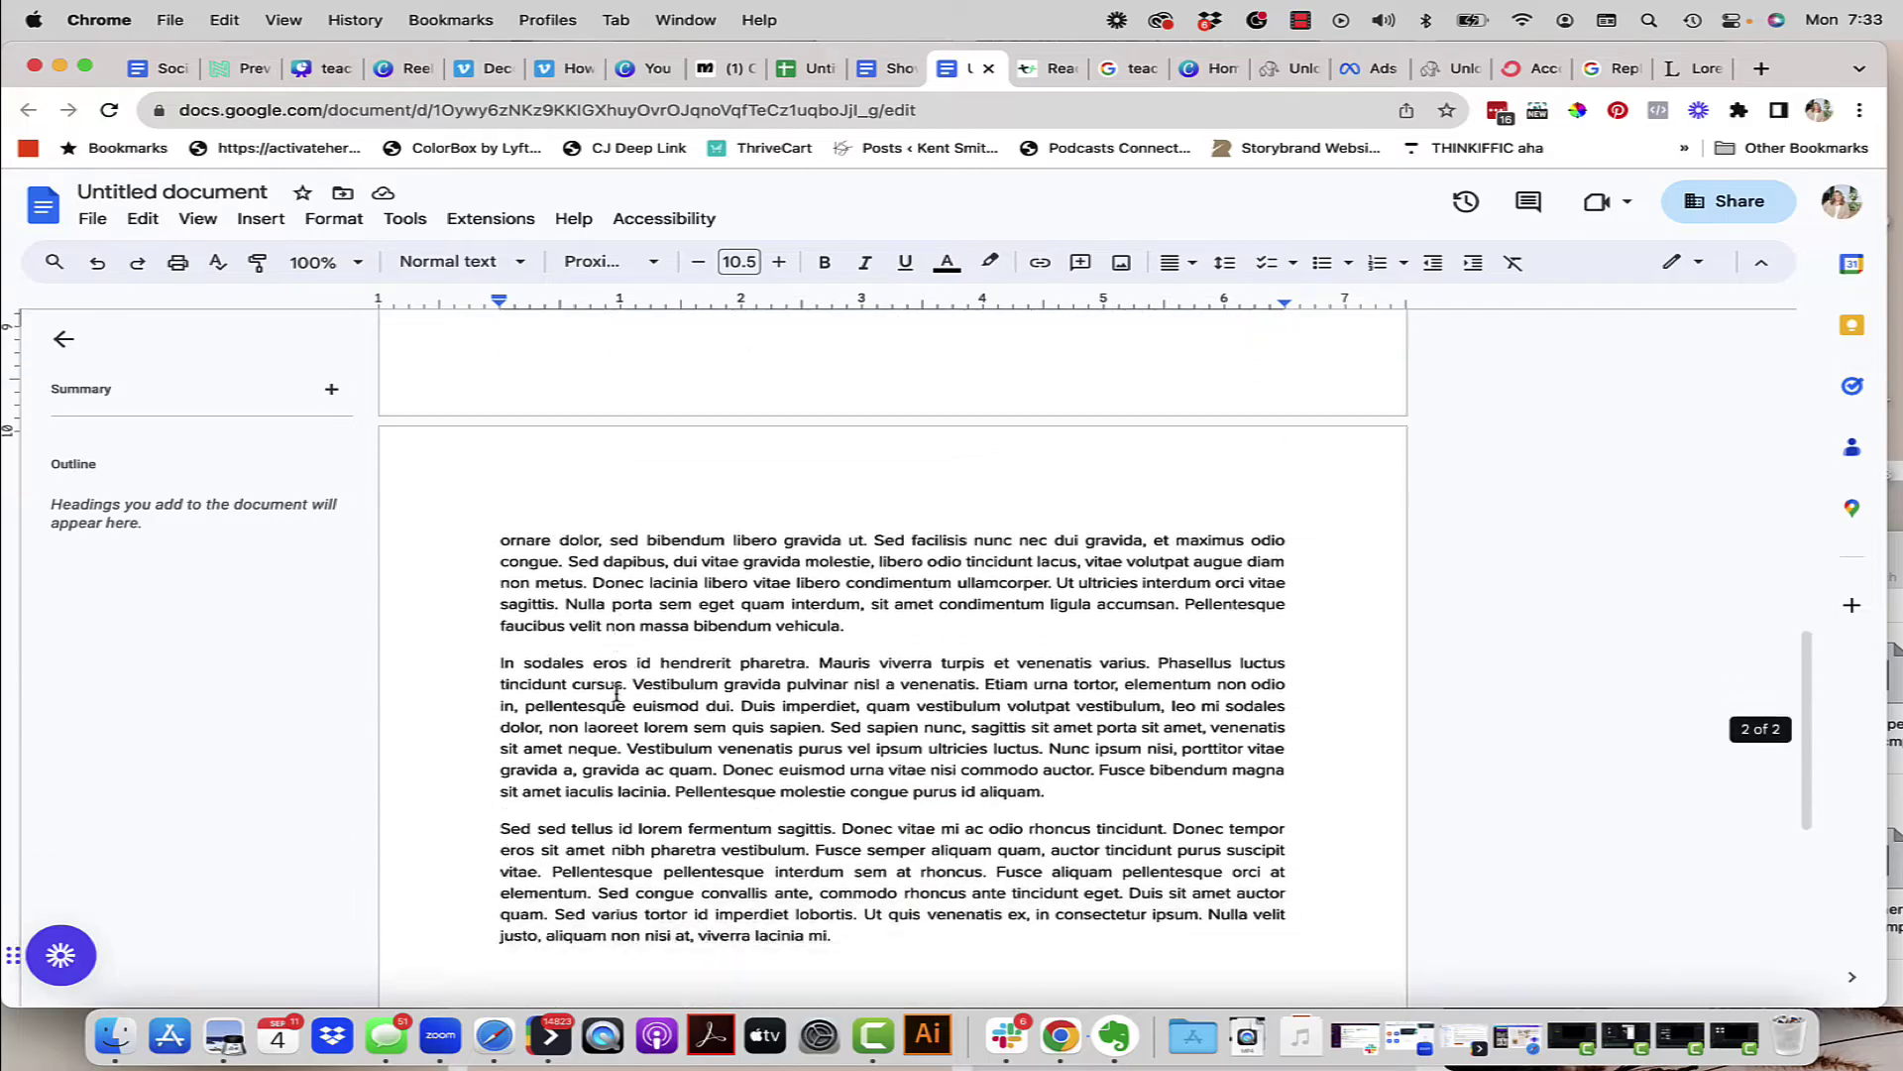
scroll(616, 694, "up", 15)
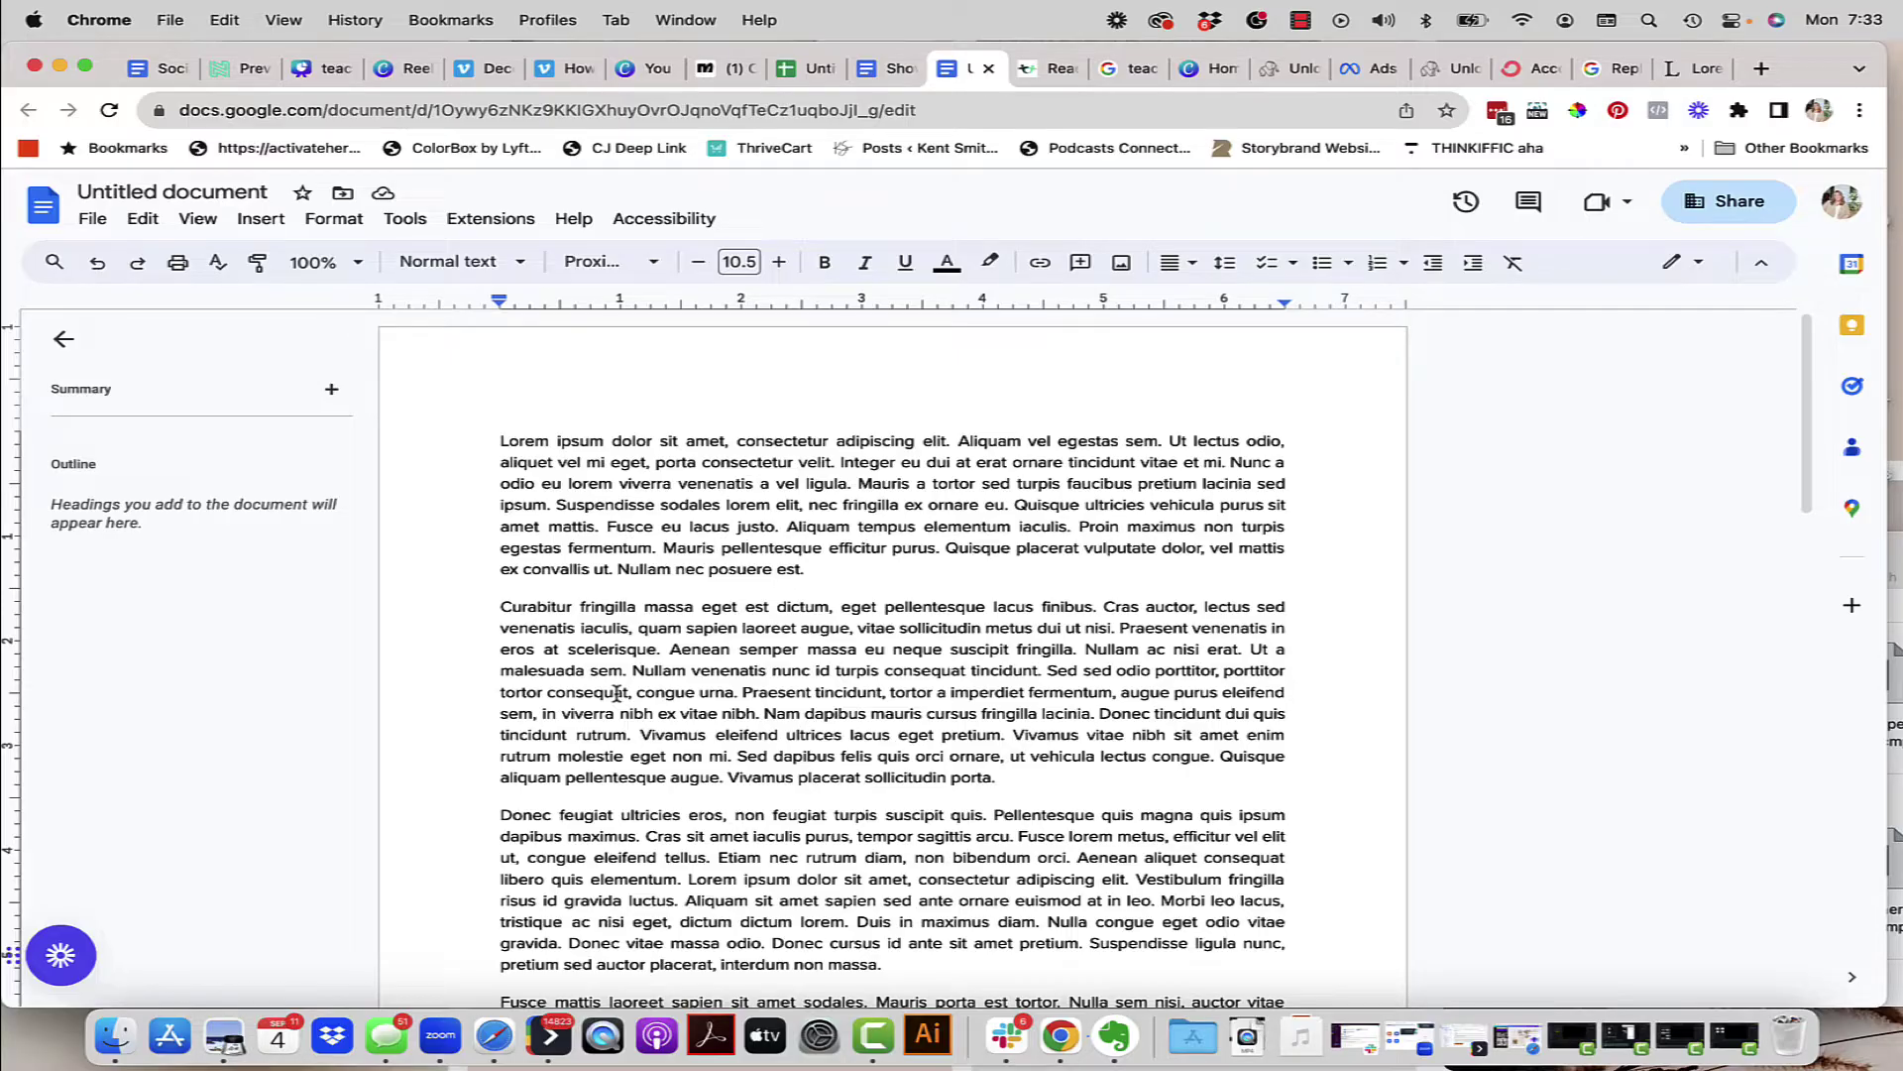
left_click(750, 734)
key("super+a")
left_click(738, 261)
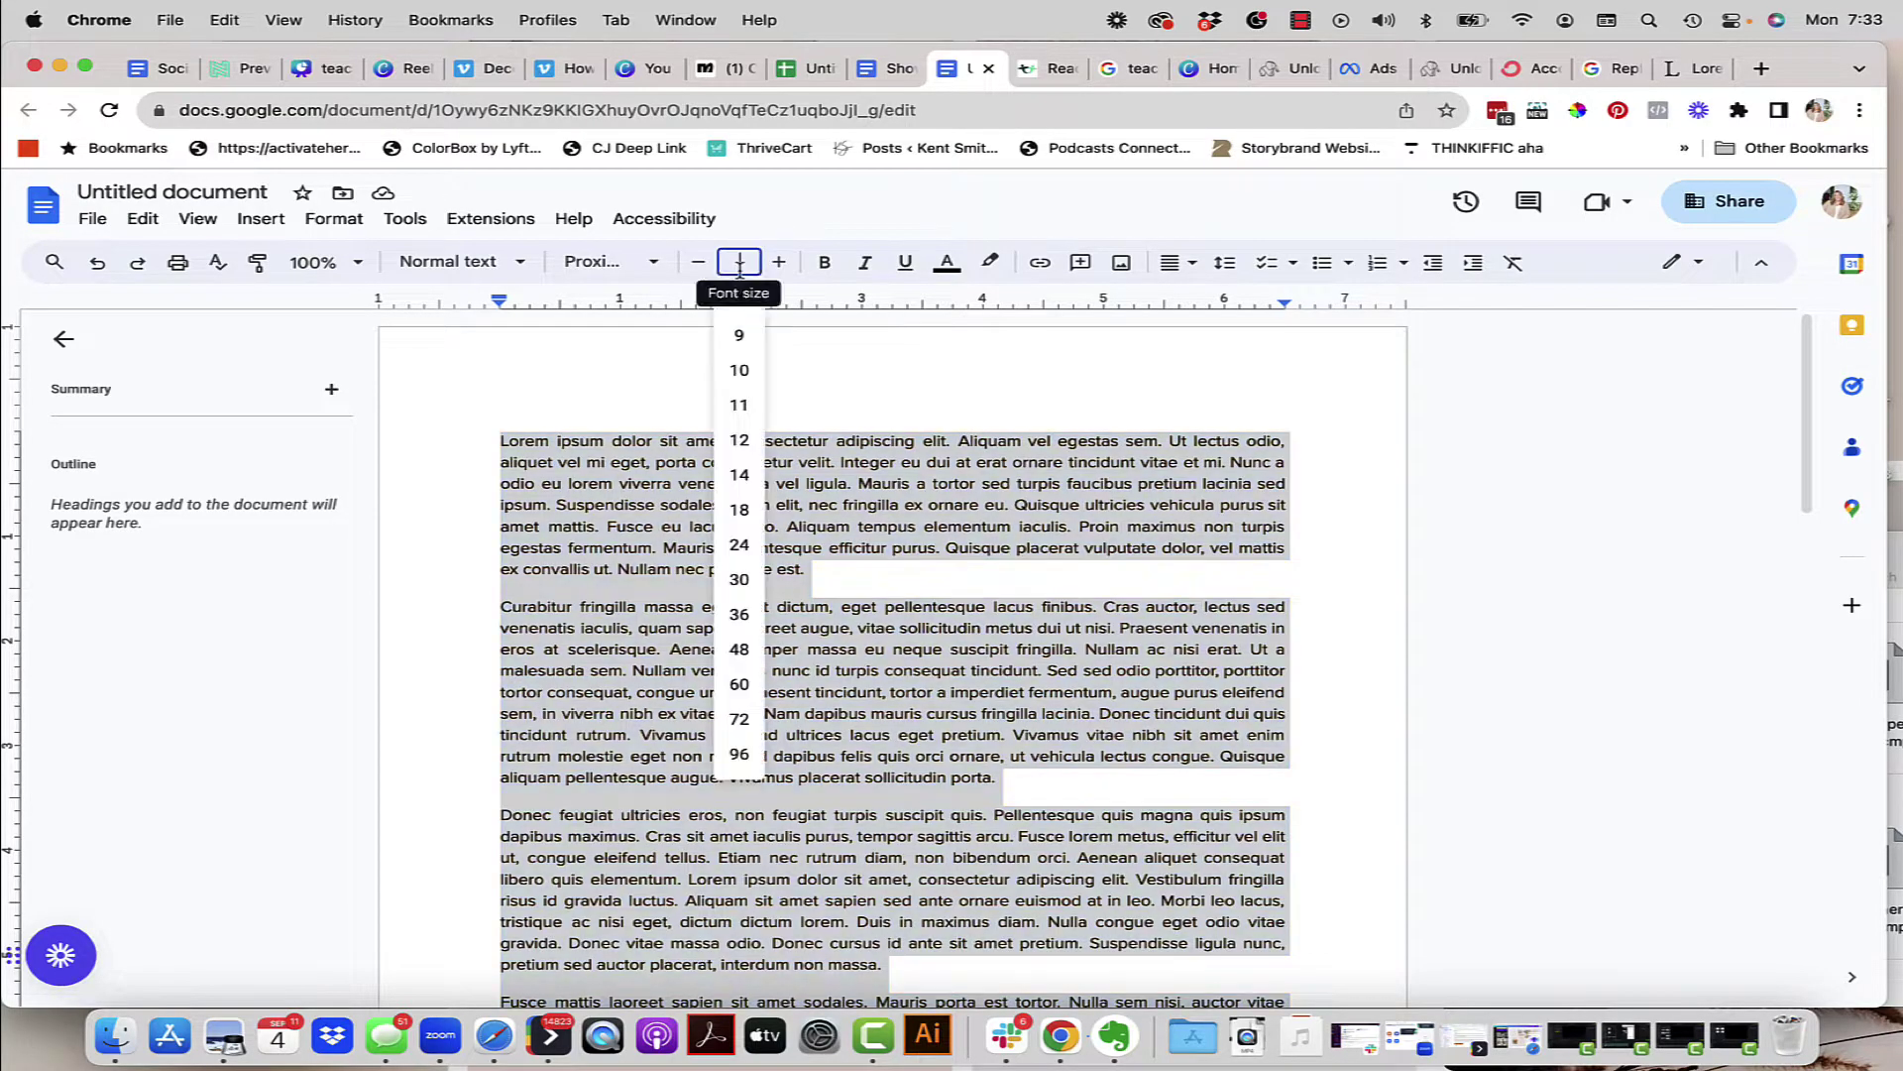
type("14")
key("Return")
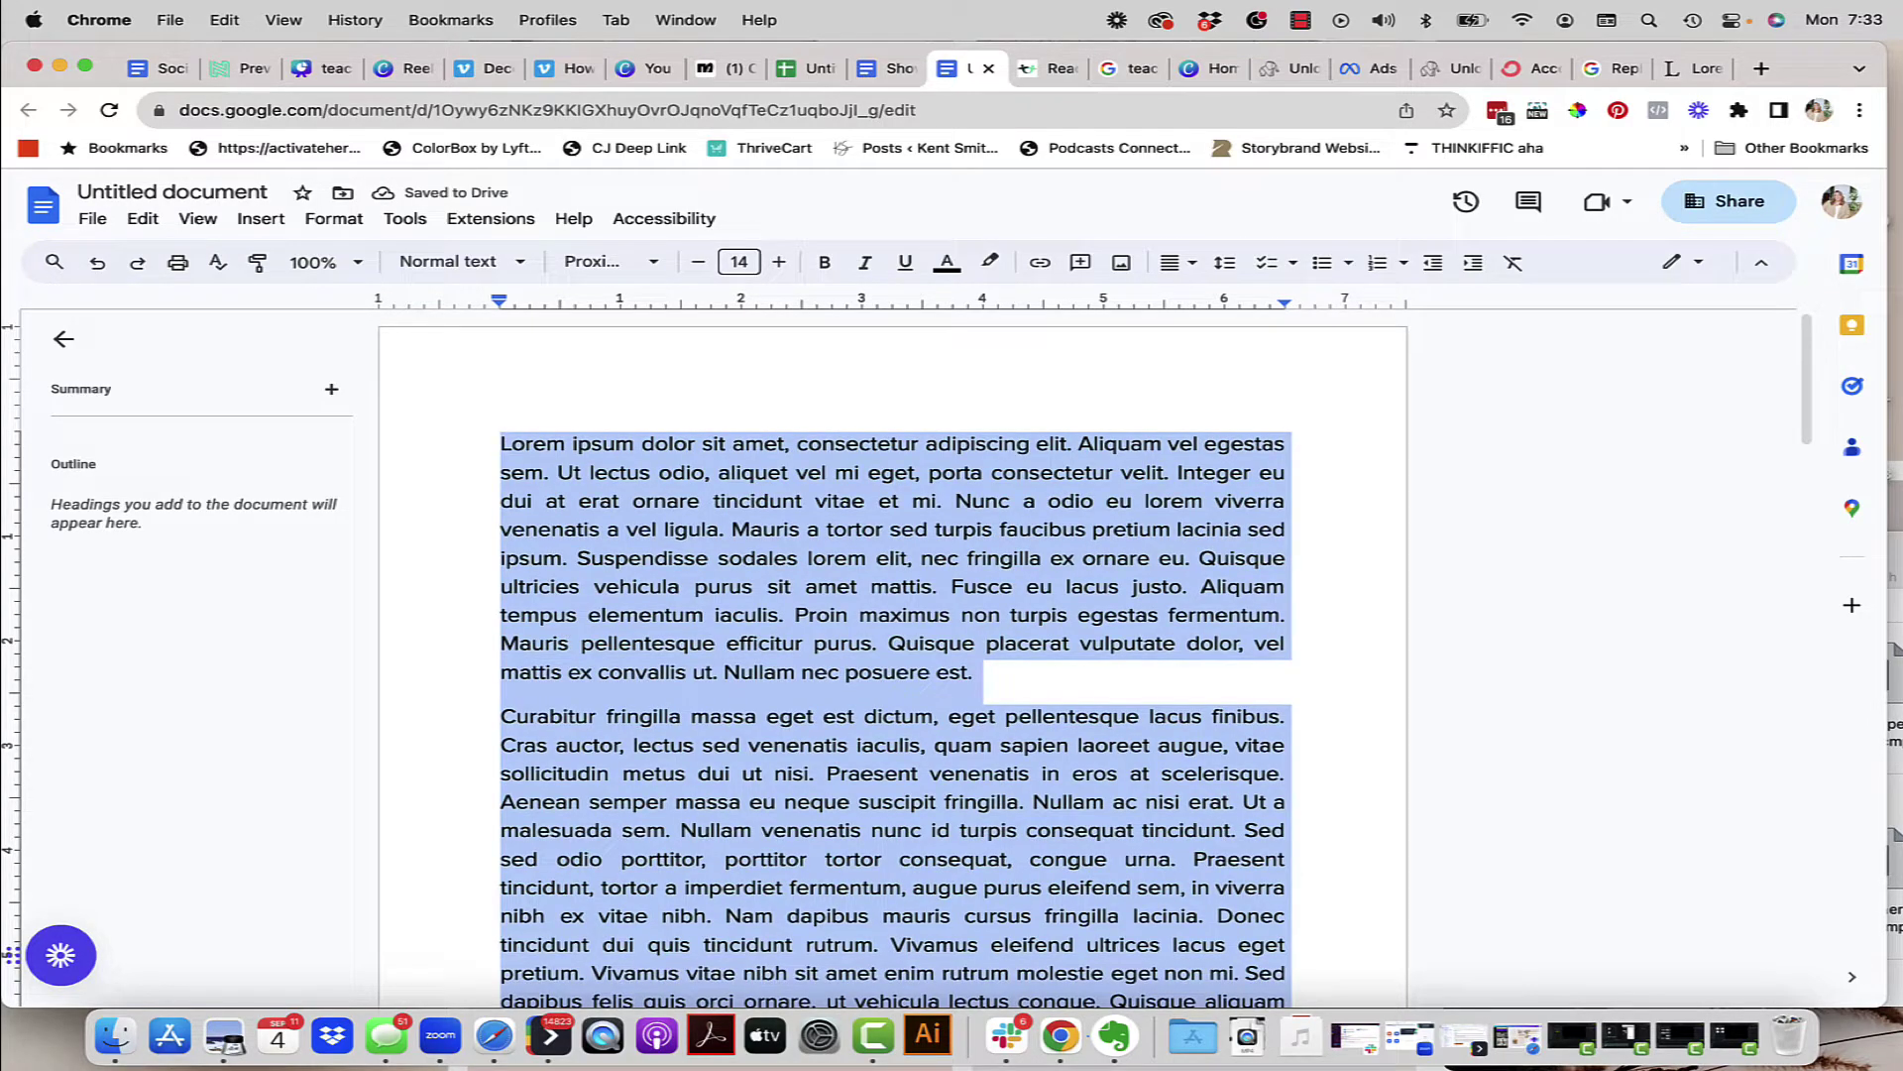
Step: Check the font list, review the size-14 text, and reselect all of it
left_click(607, 261)
mouse_move(639, 397)
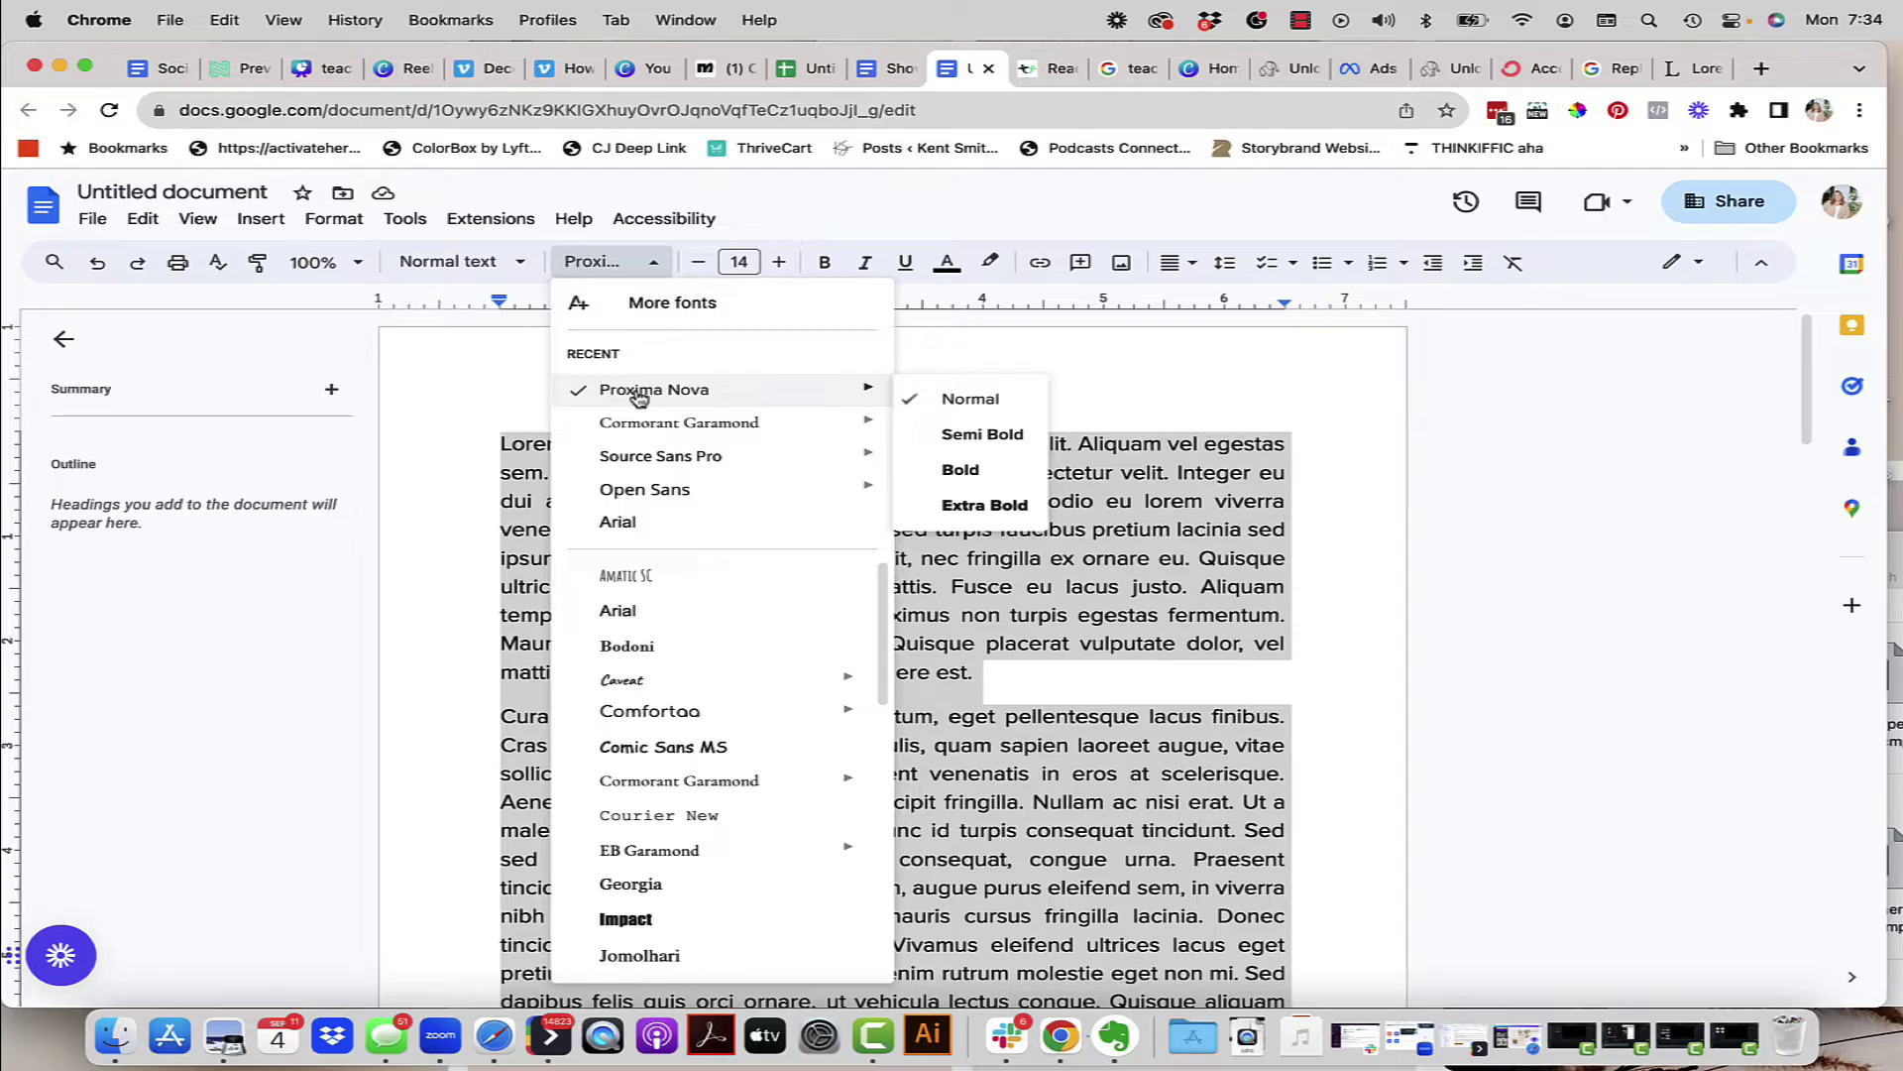
key("Escape")
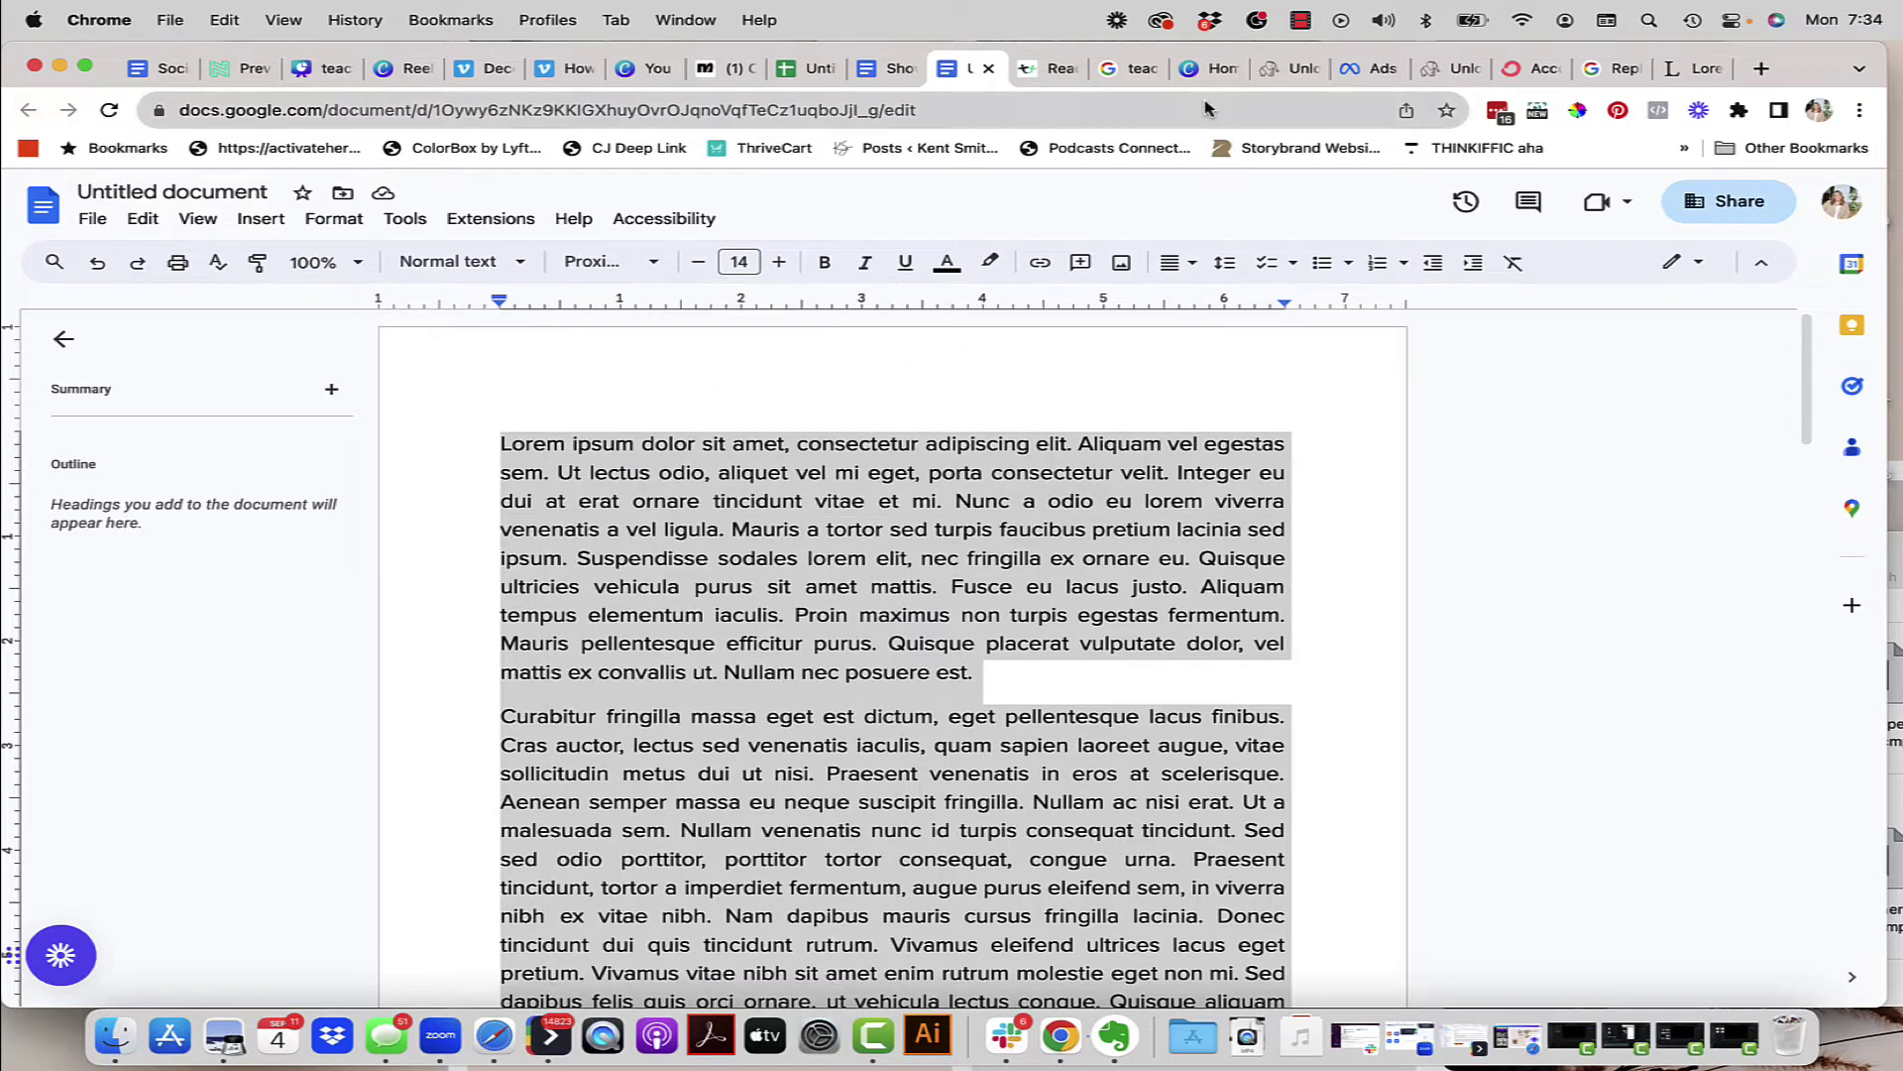
left_click(1211, 67)
left_click(976, 70)
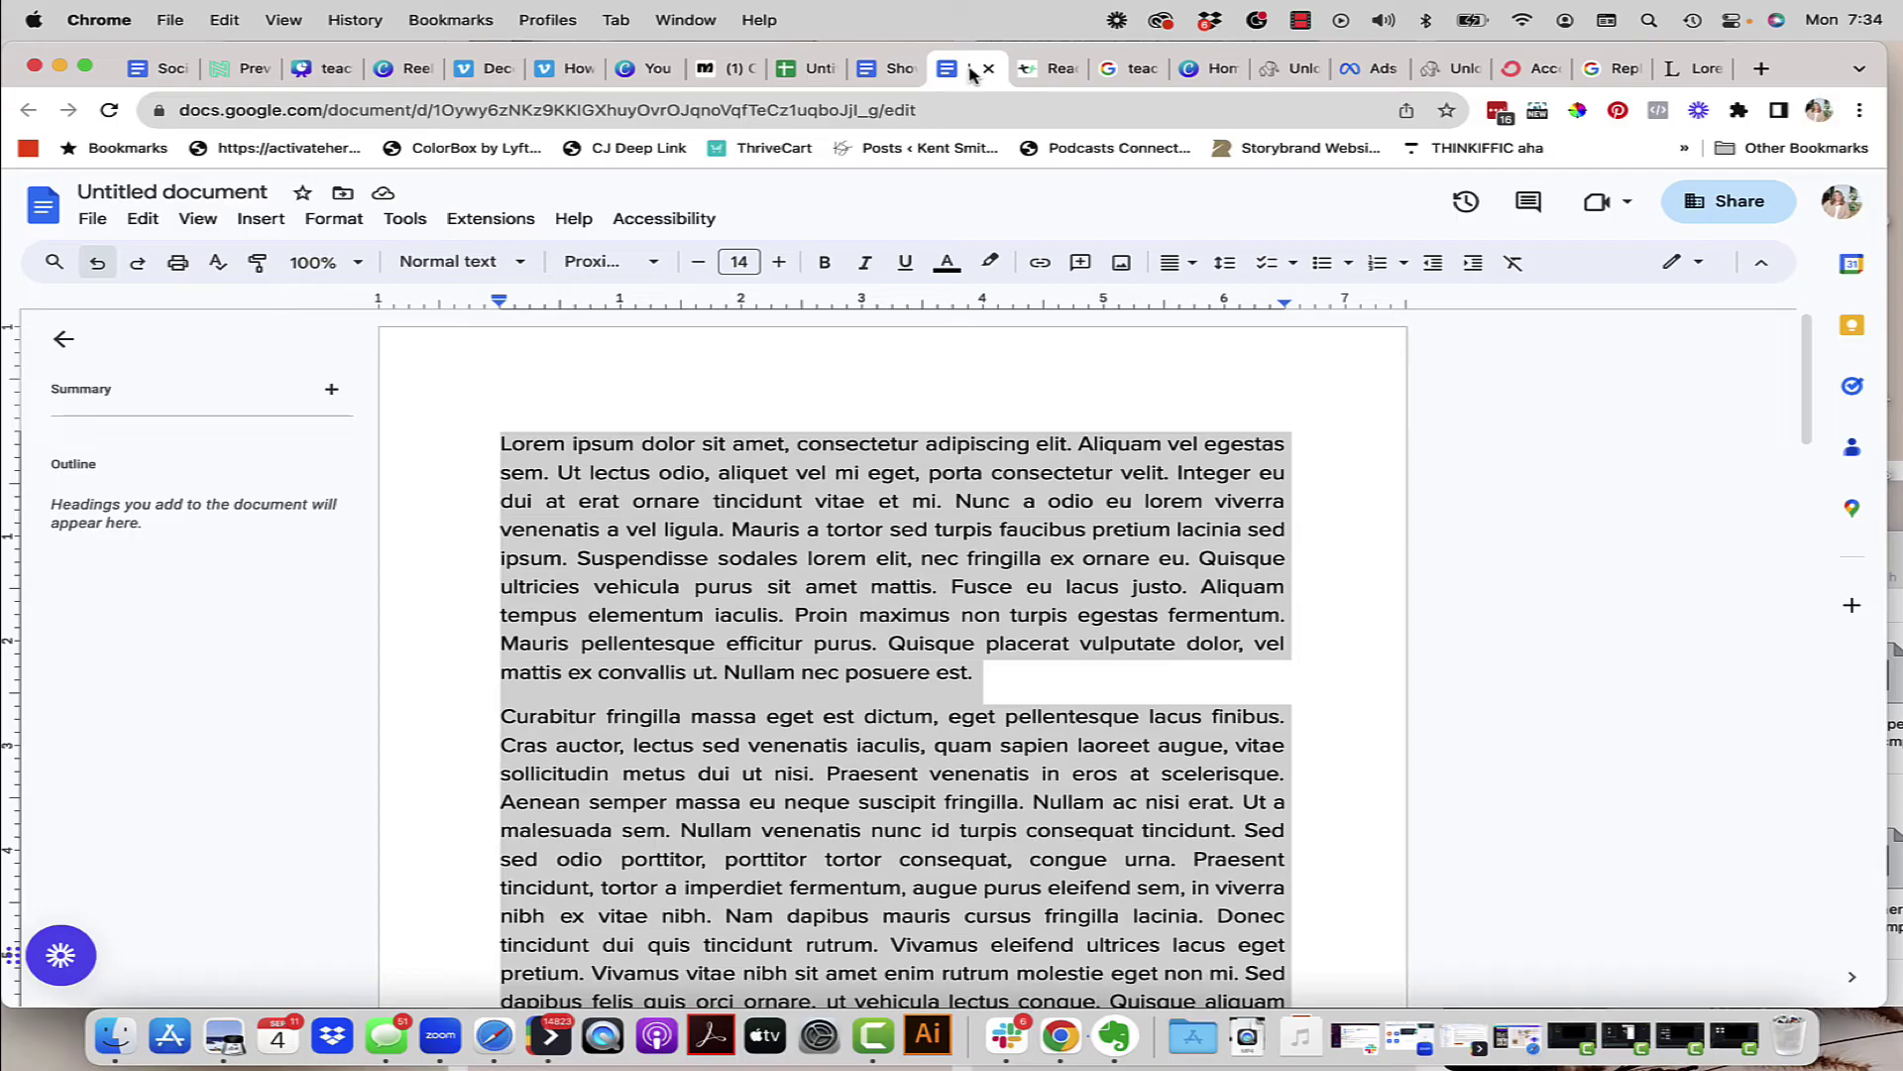
left_click(940, 615)
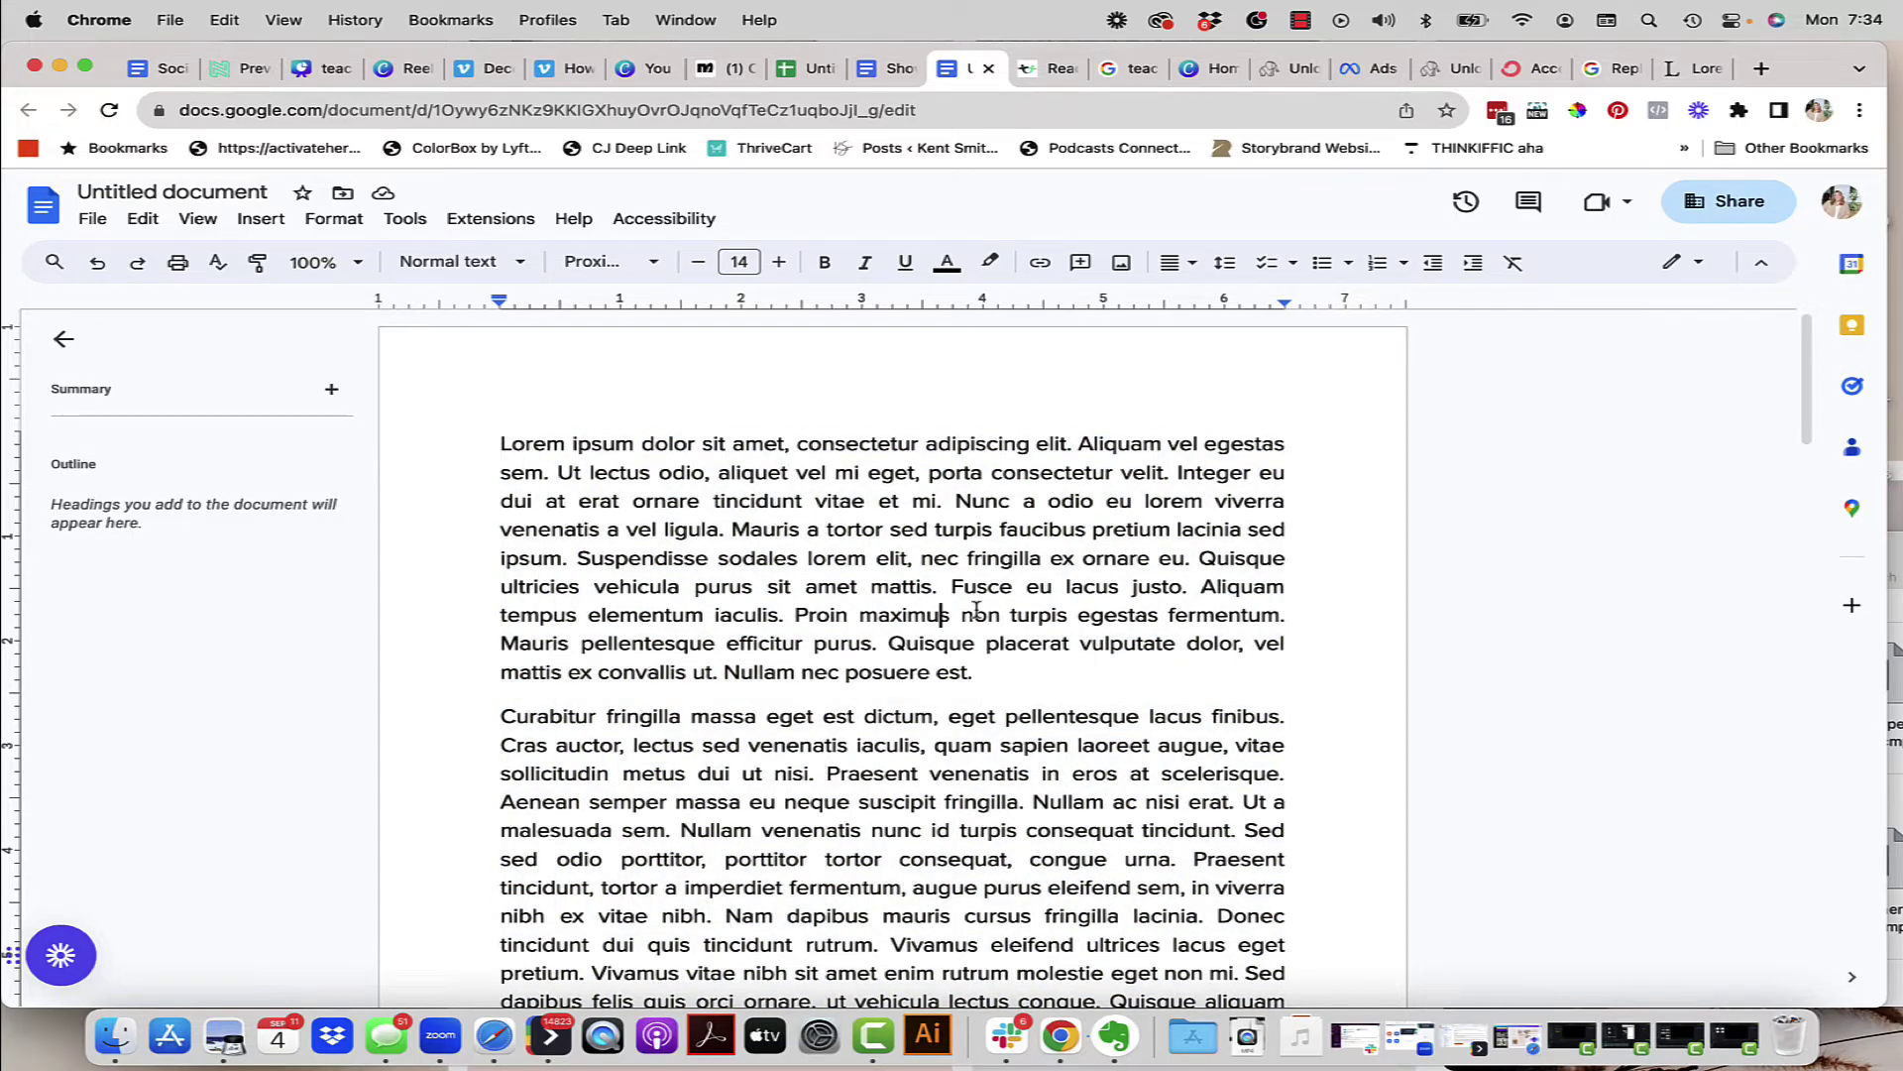
key("super+a")
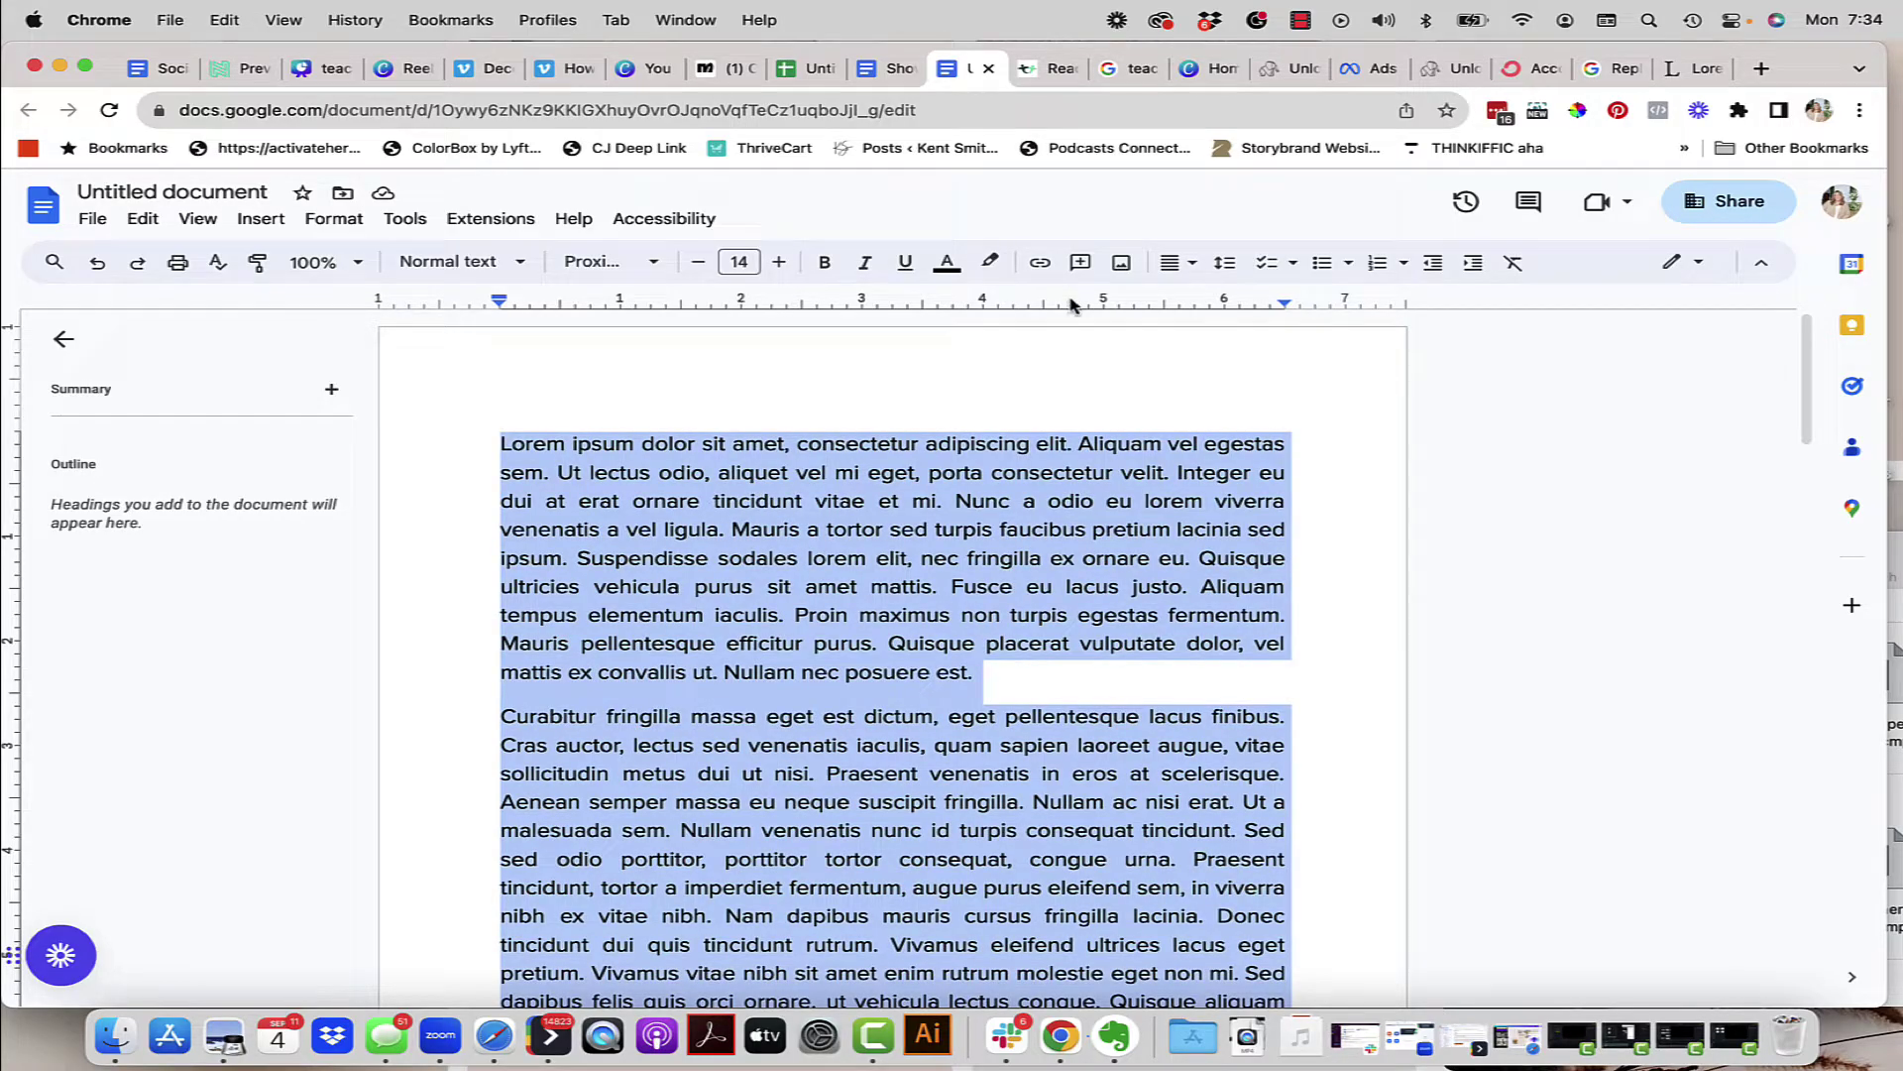
Step: Justify the selected Google Docs text
left_click(1172, 264)
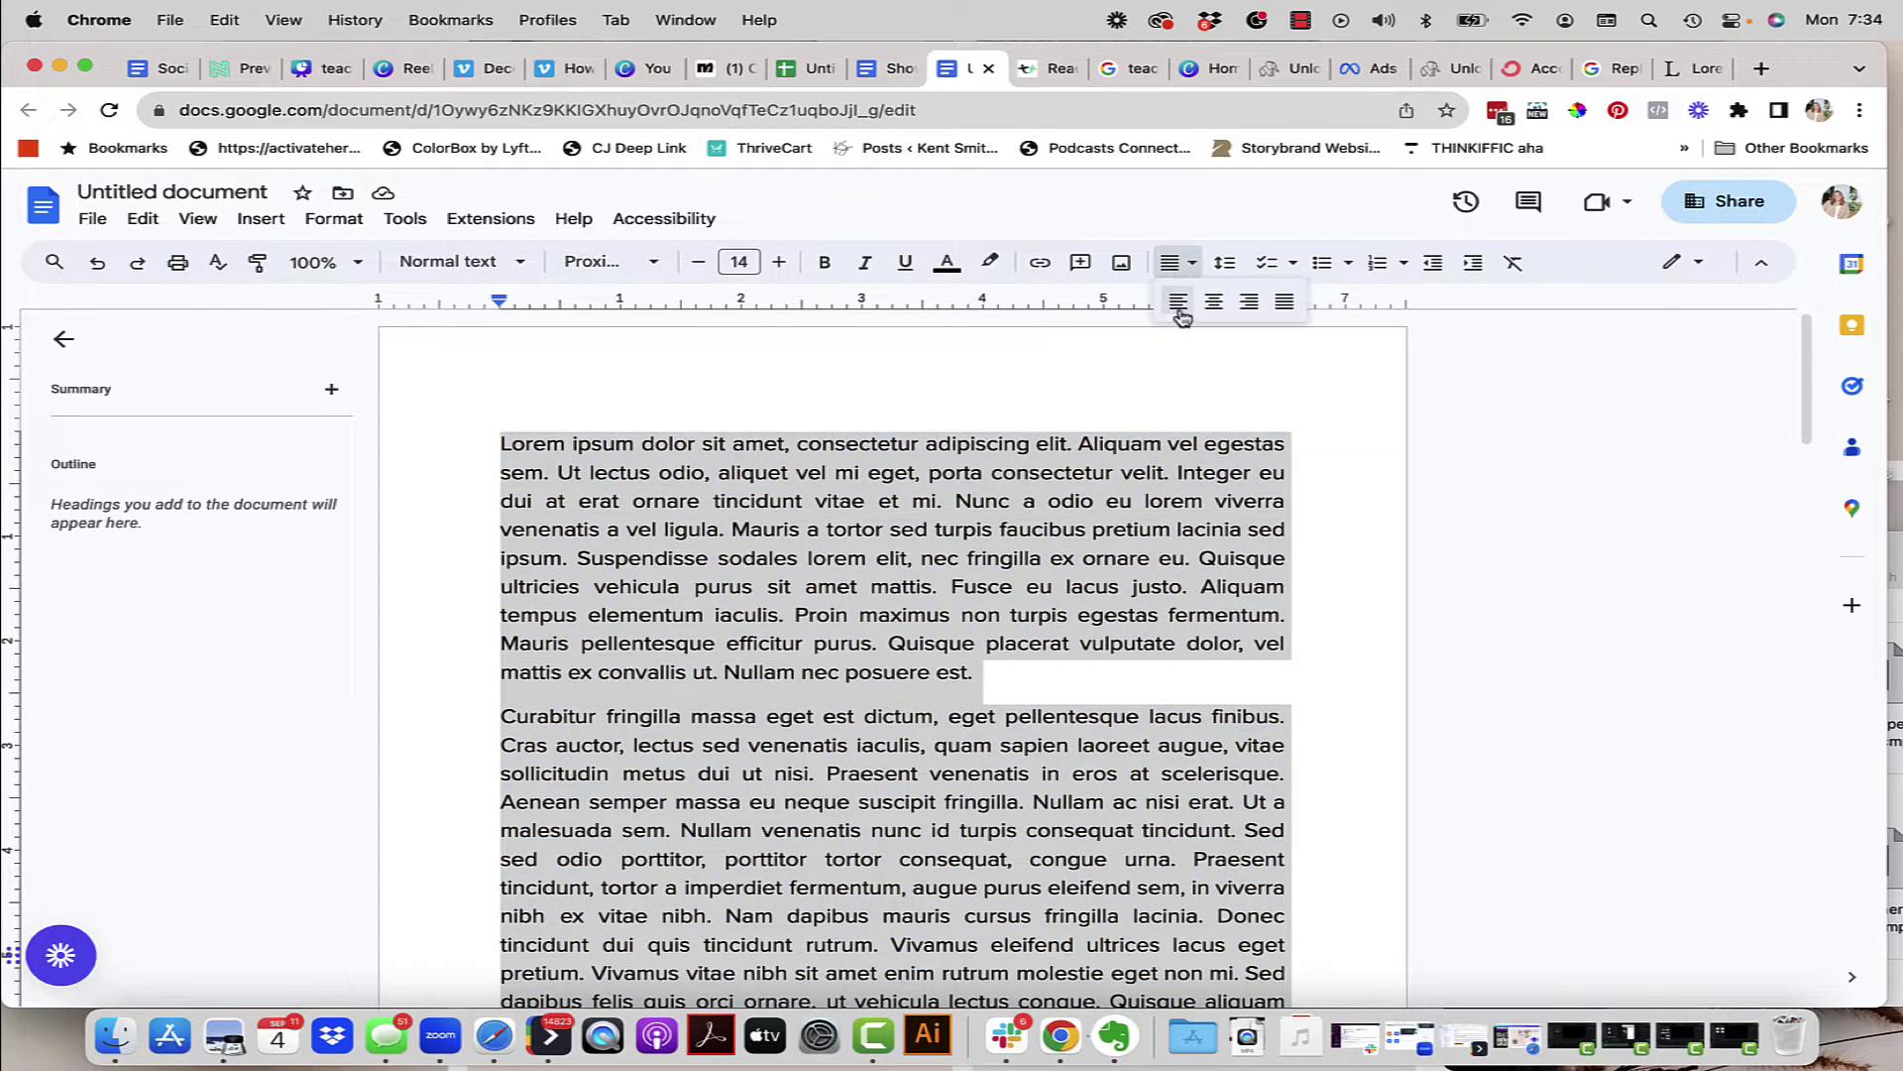
left_click(1178, 302)
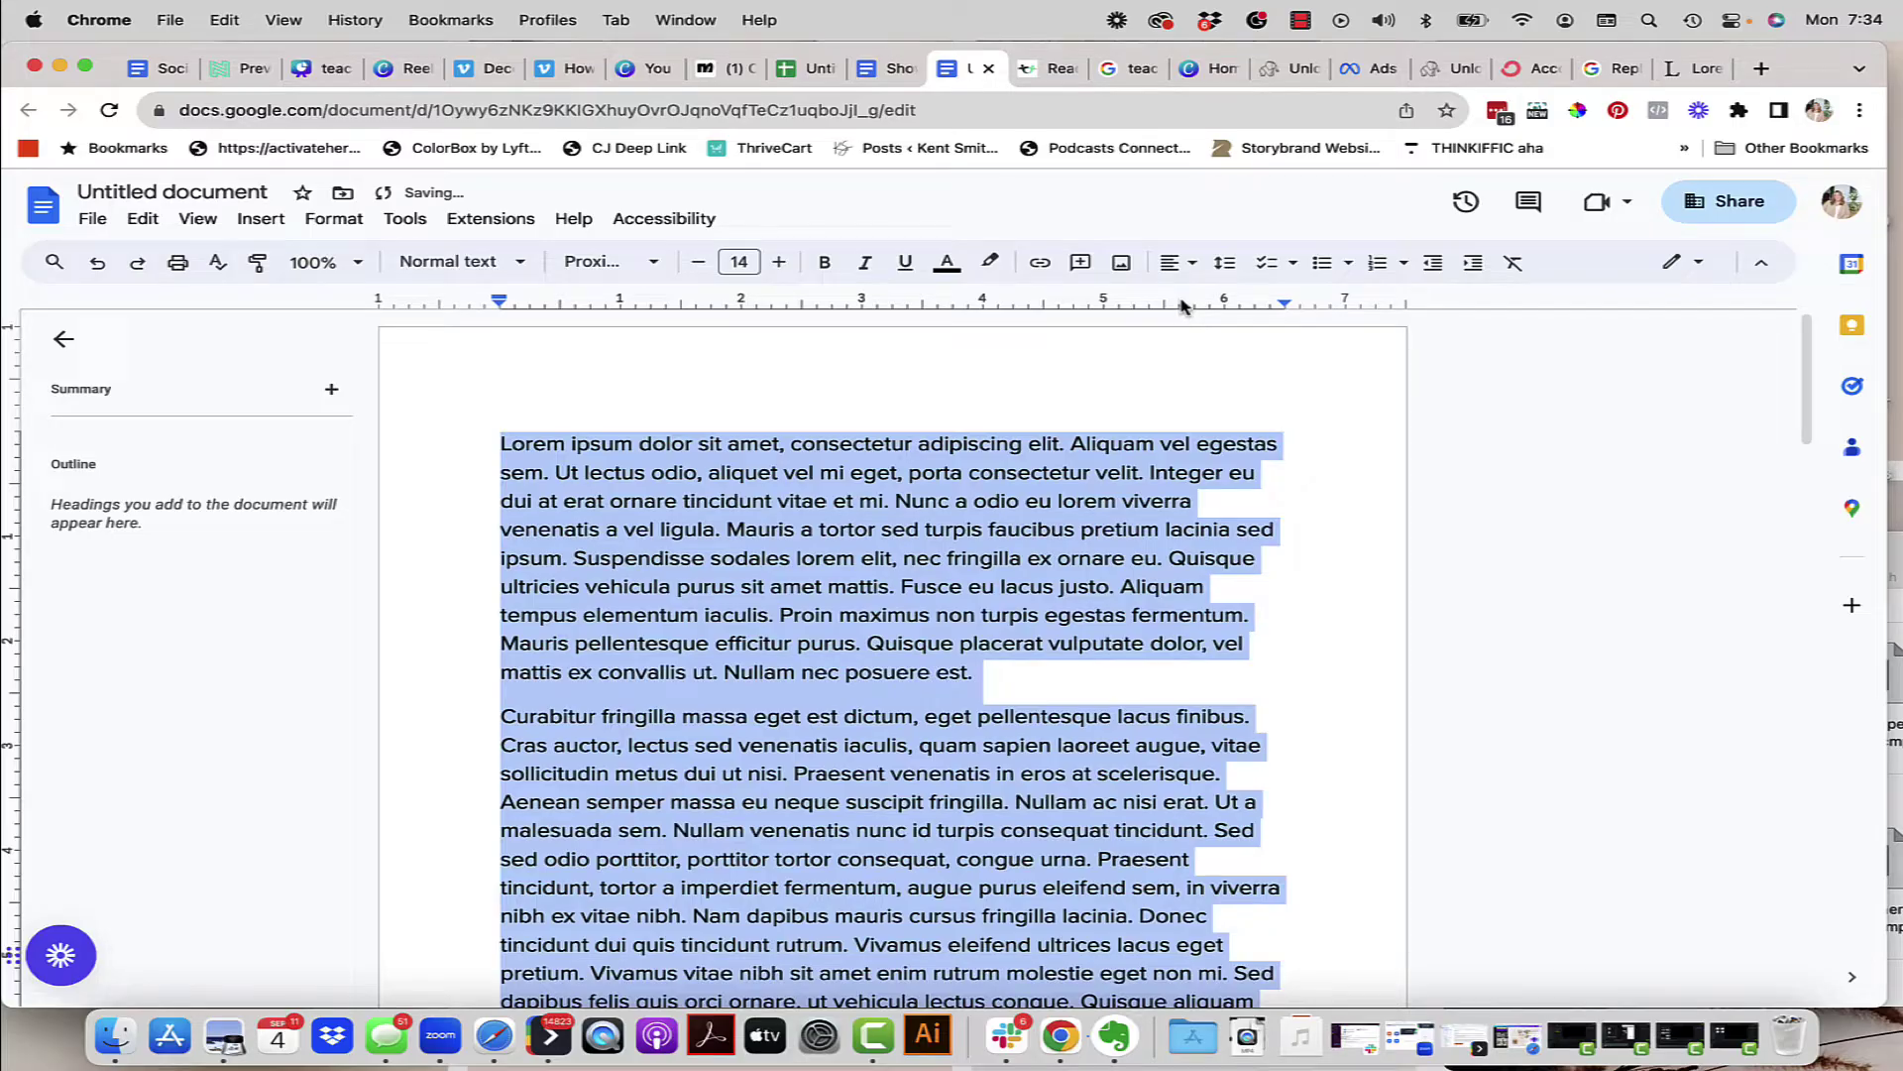
left_click(1172, 262)
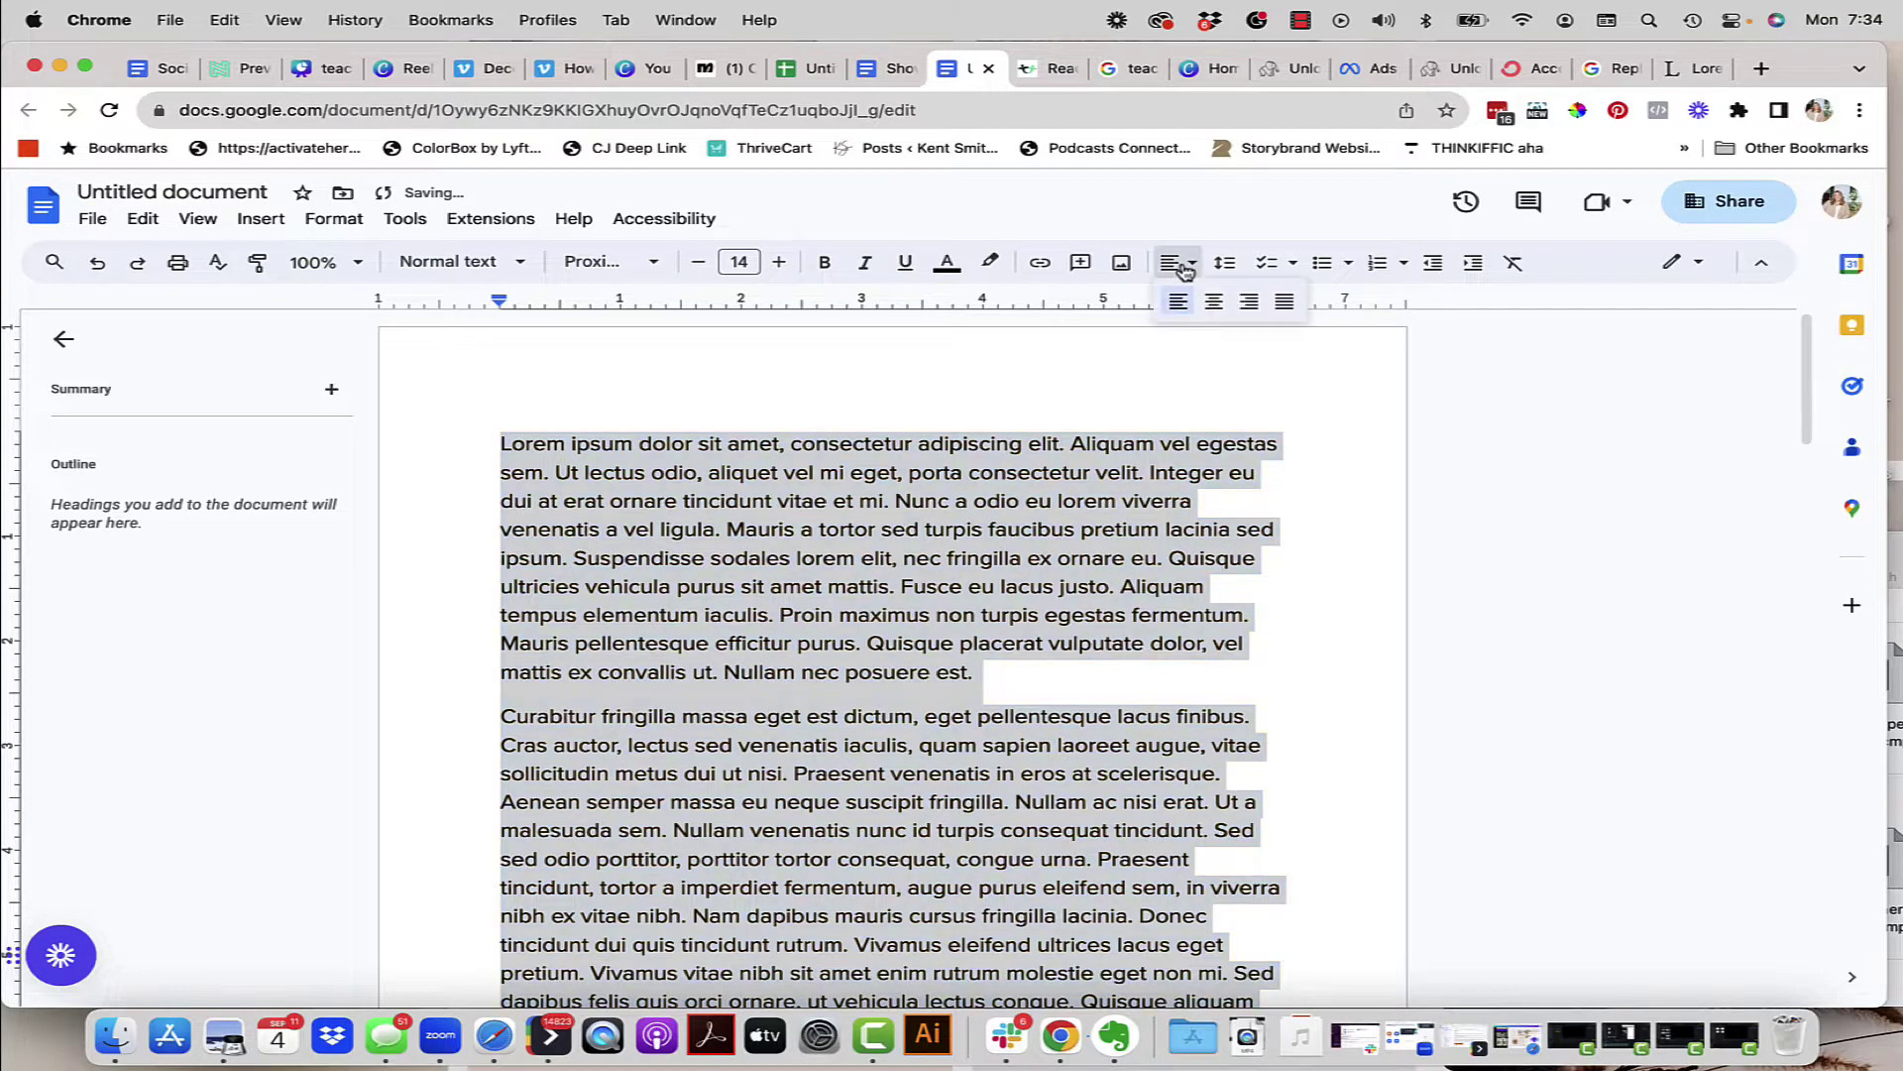
left_click(1282, 302)
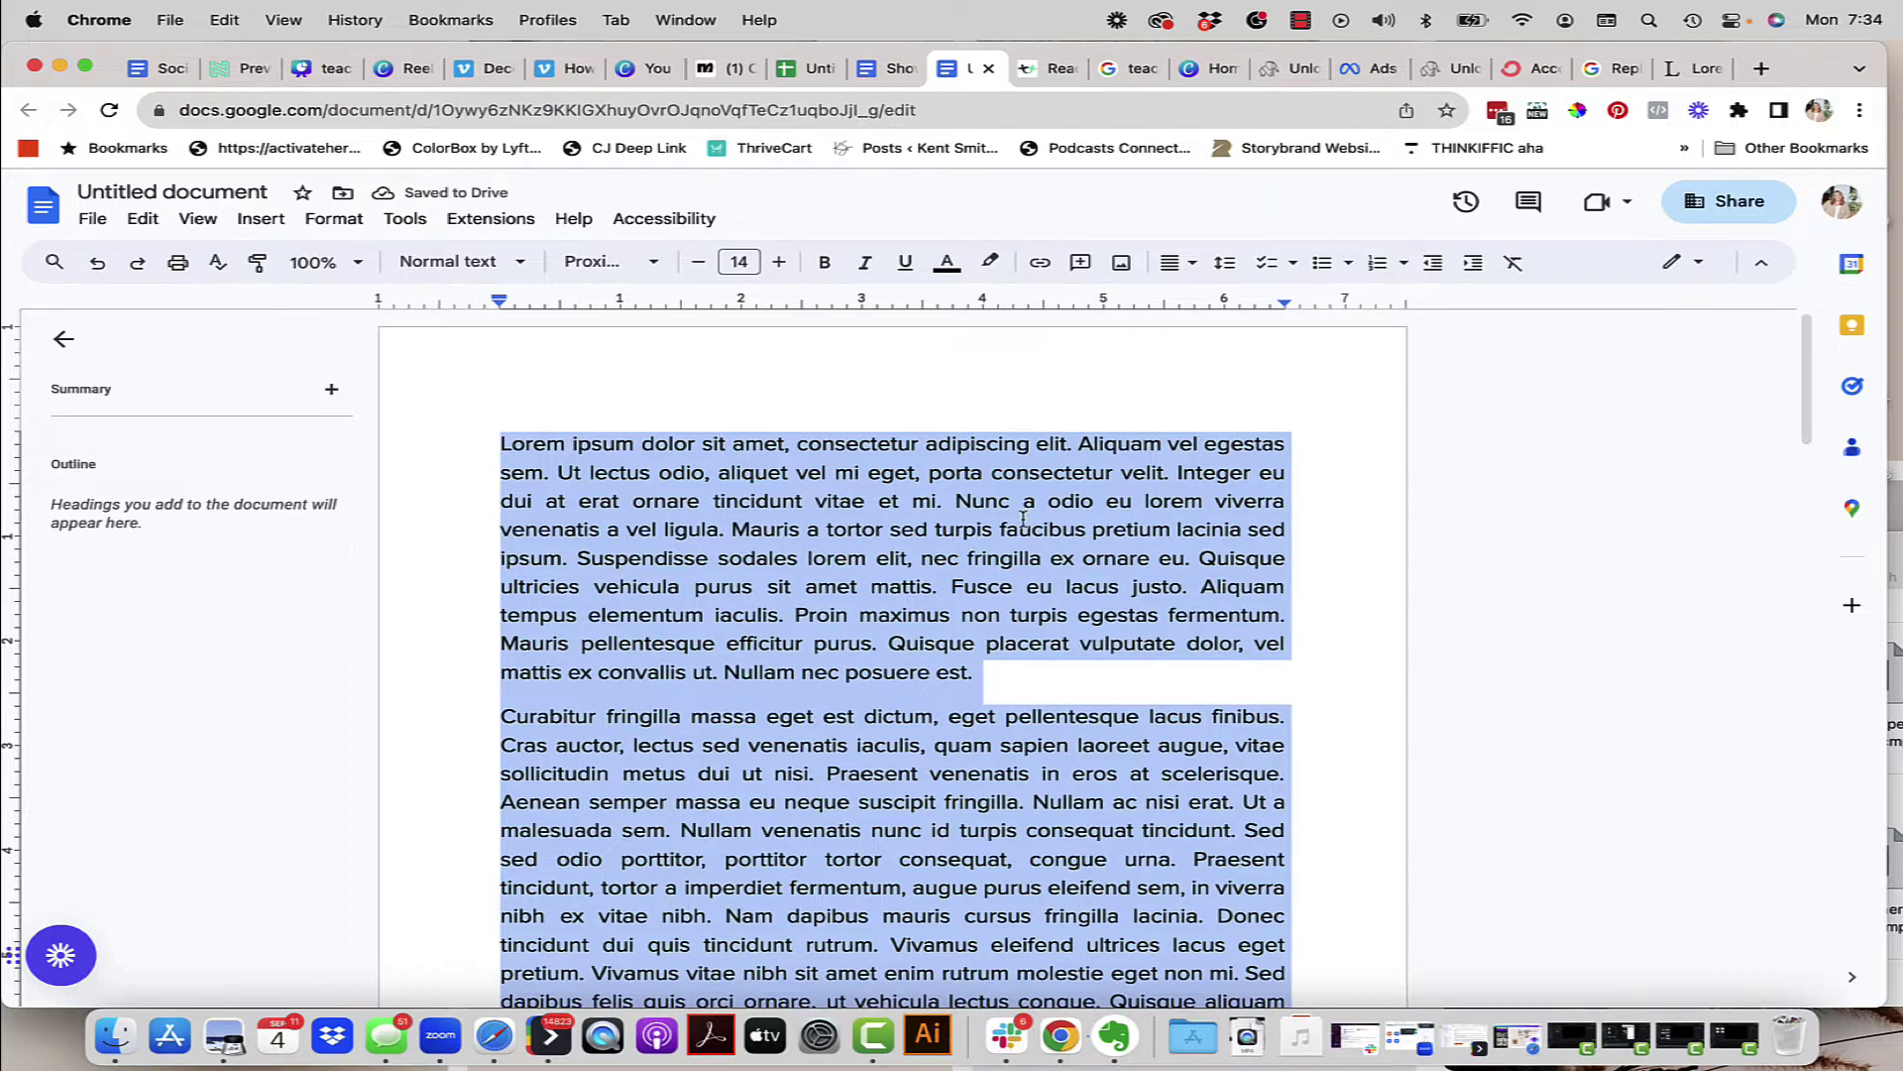
Step: Set the text's line spacing to 1.5
left_click(1225, 263)
left_click(1225, 263)
left_click(334, 219)
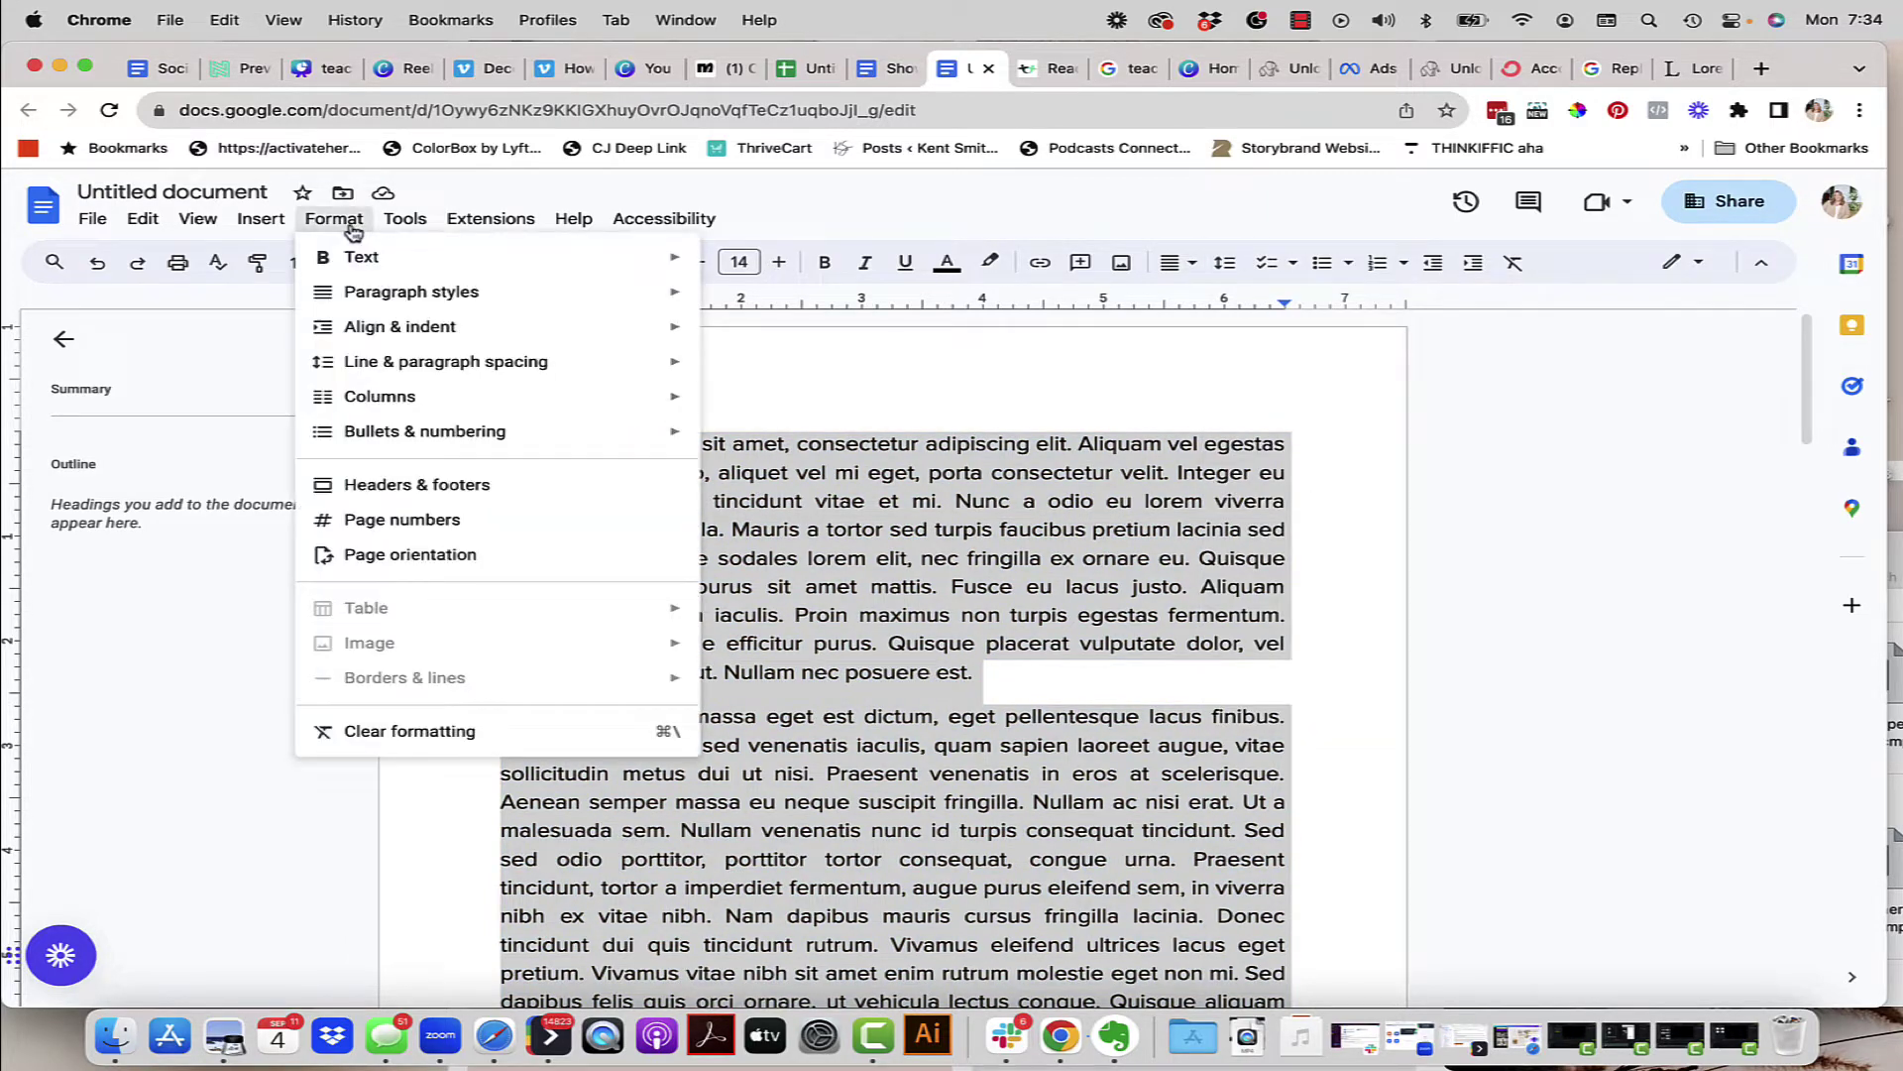
mouse_move(342, 366)
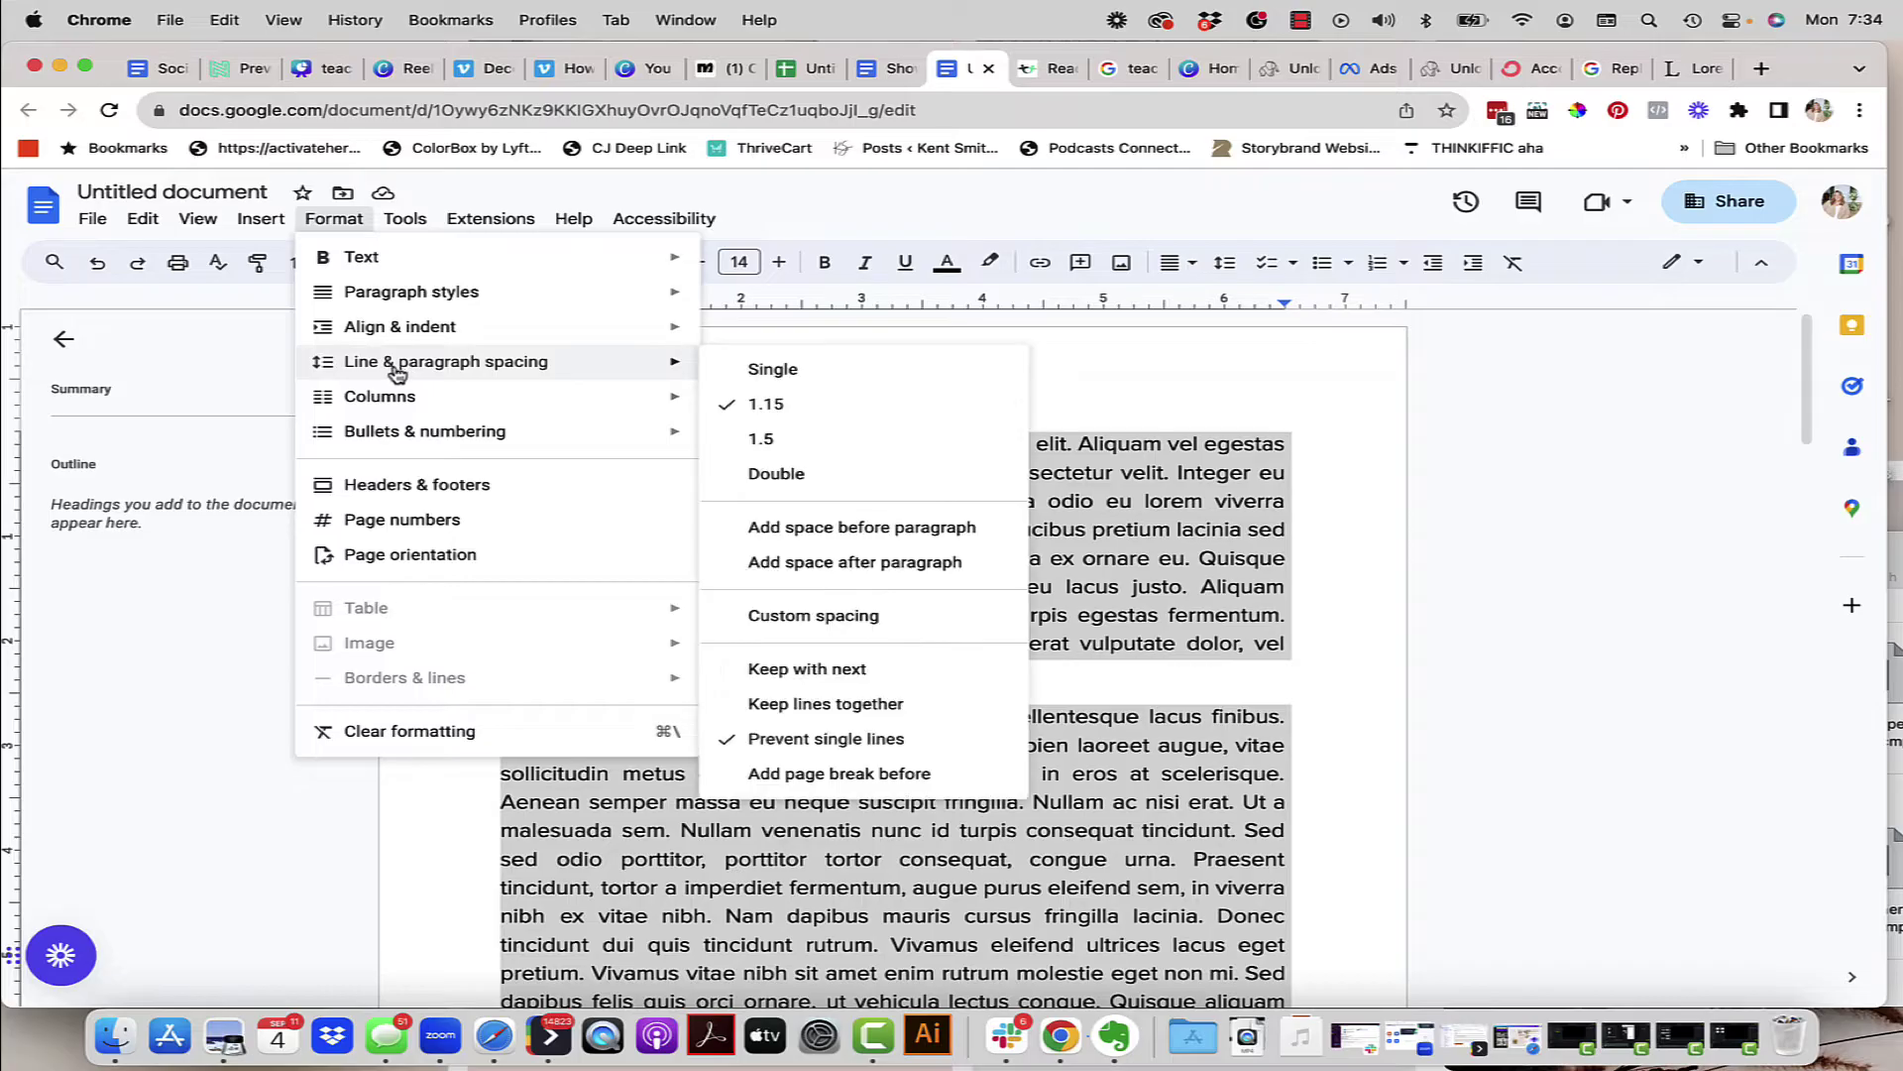
left_click(771, 442)
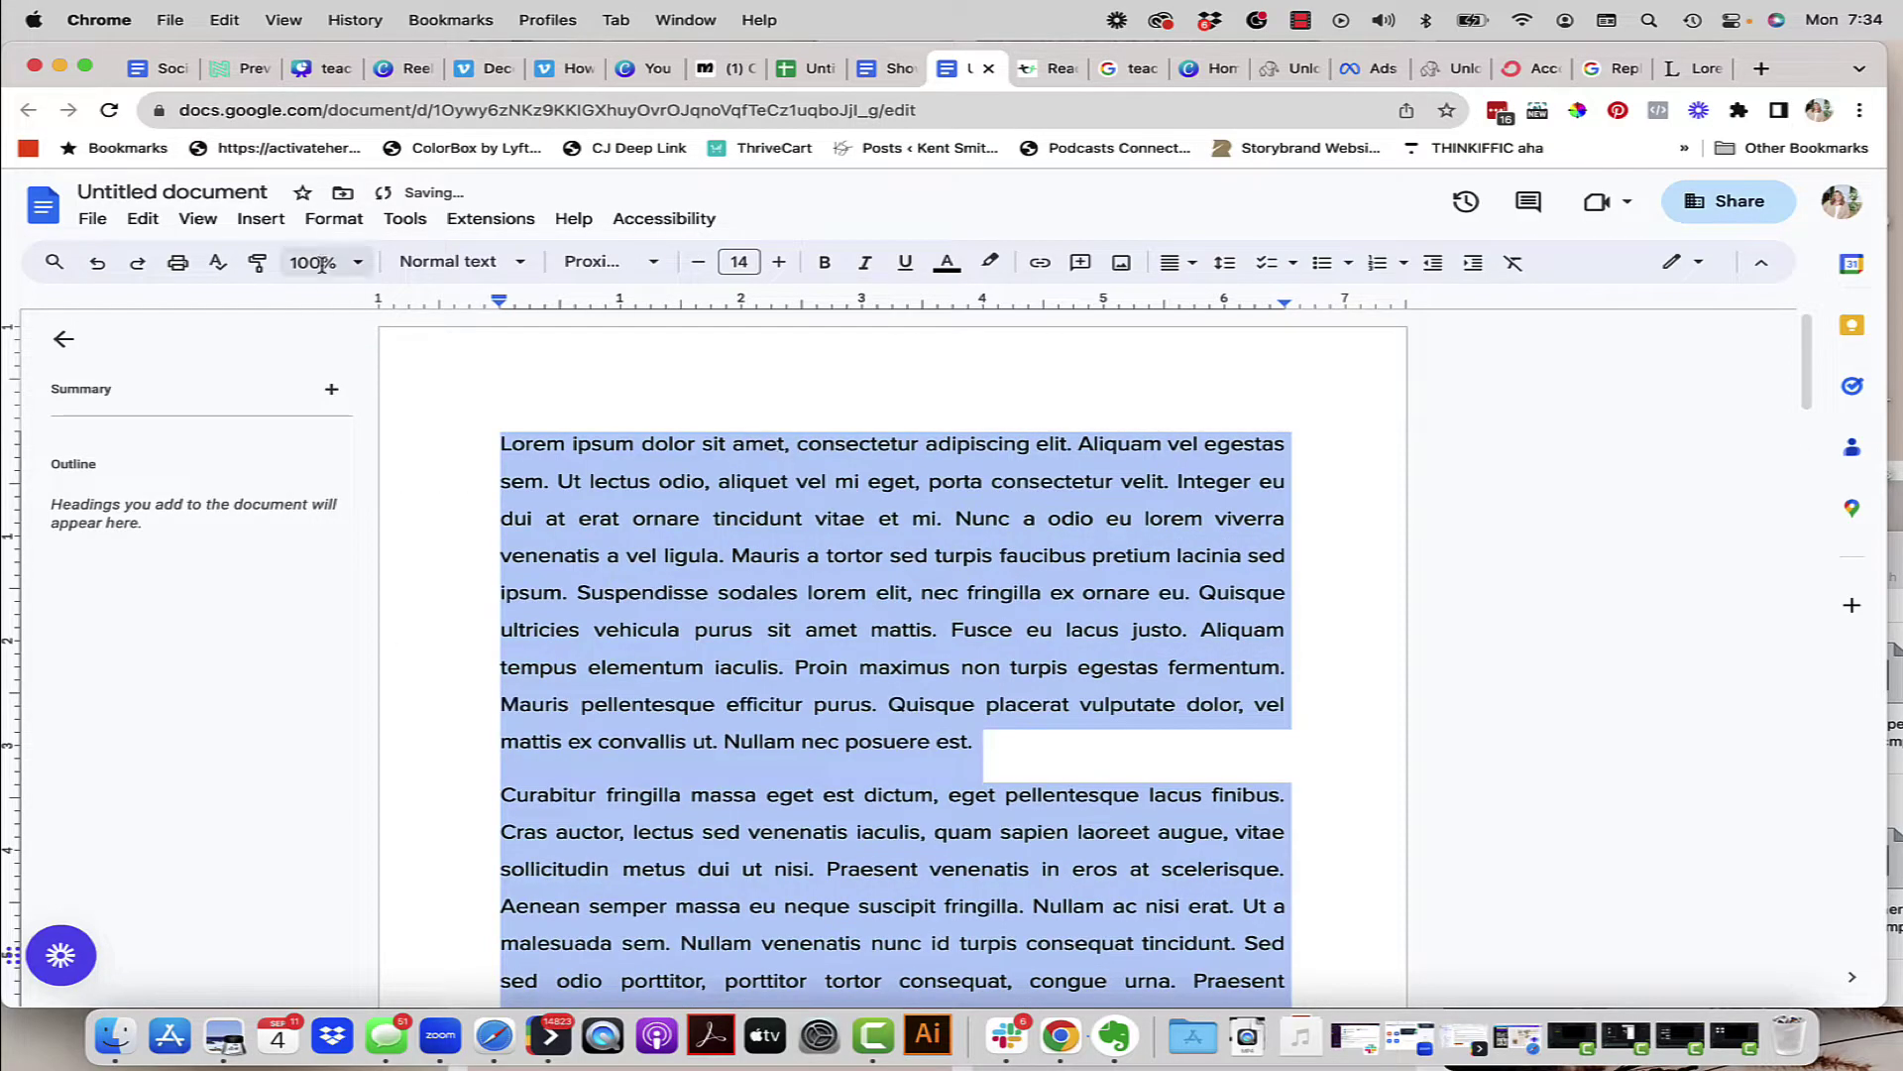
Step: Lay the text out in two columns
left_click(349, 224)
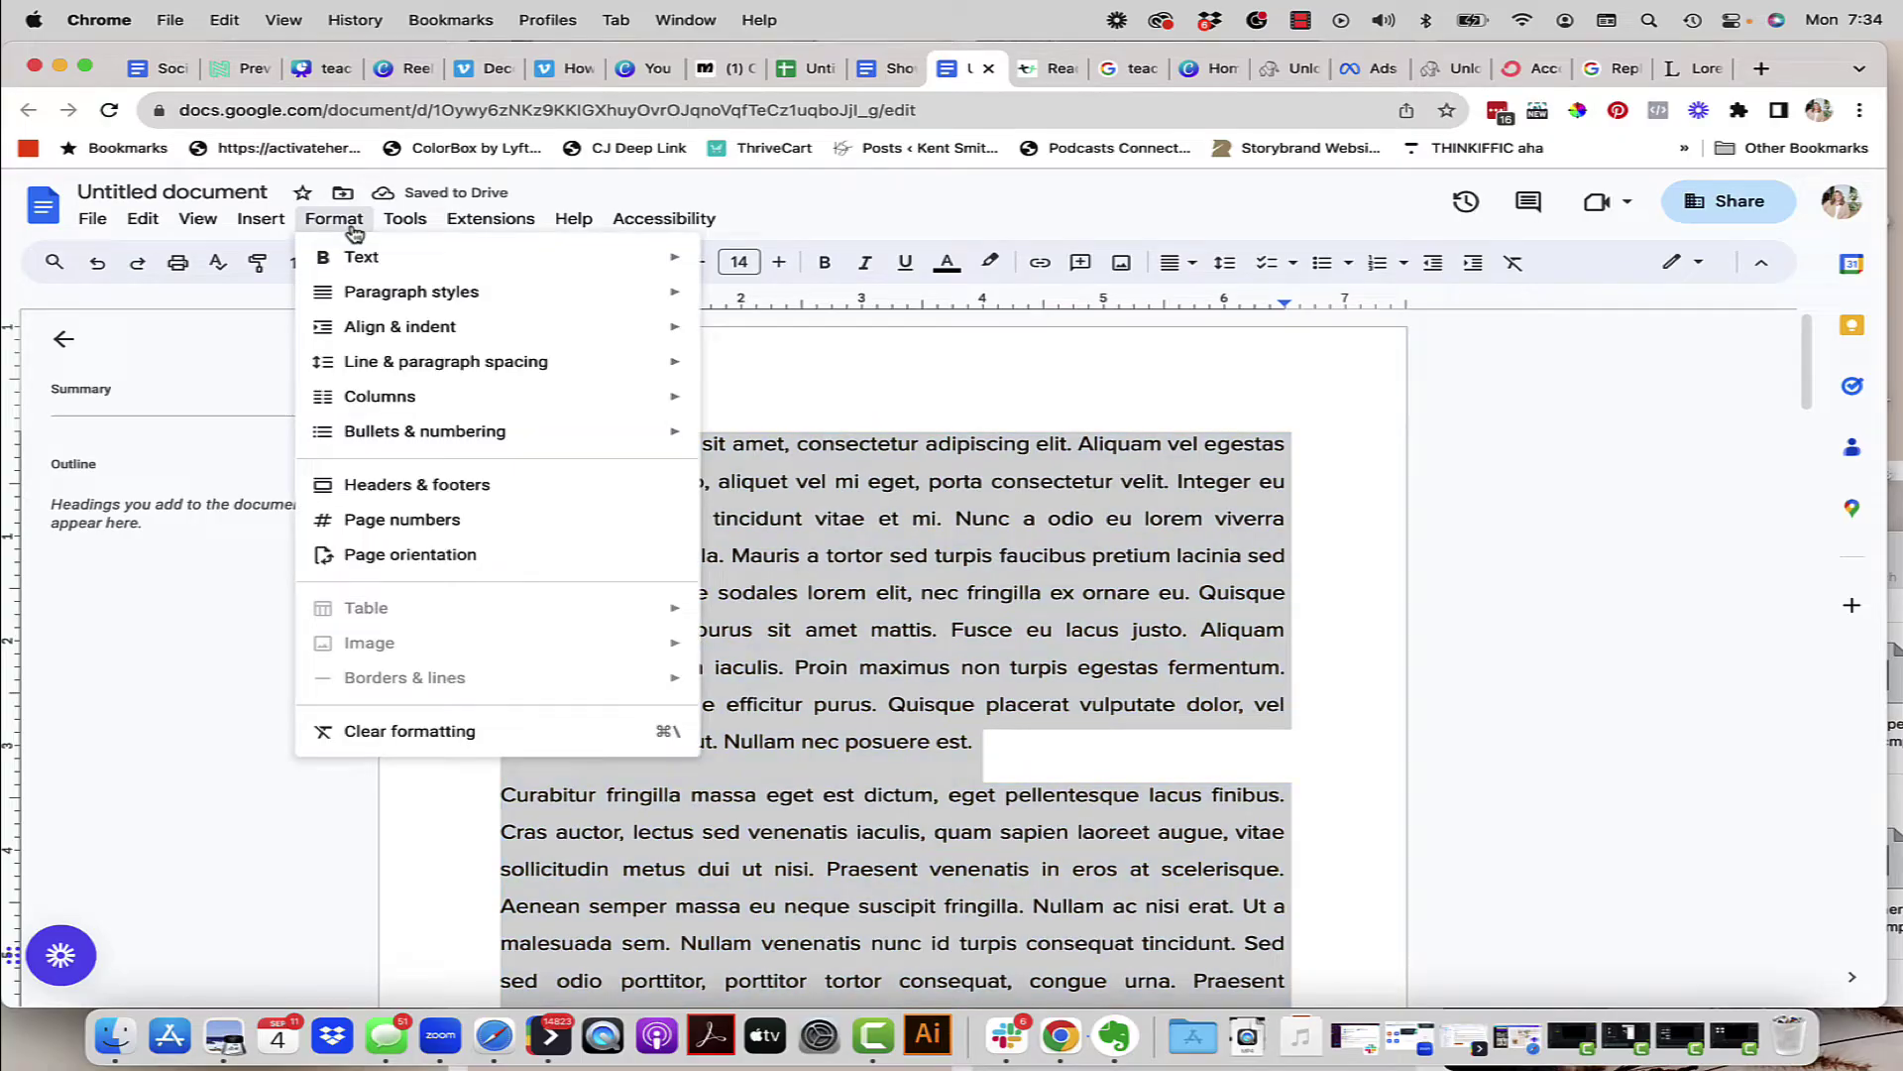
mouse_move(378, 396)
left_click(848, 440)
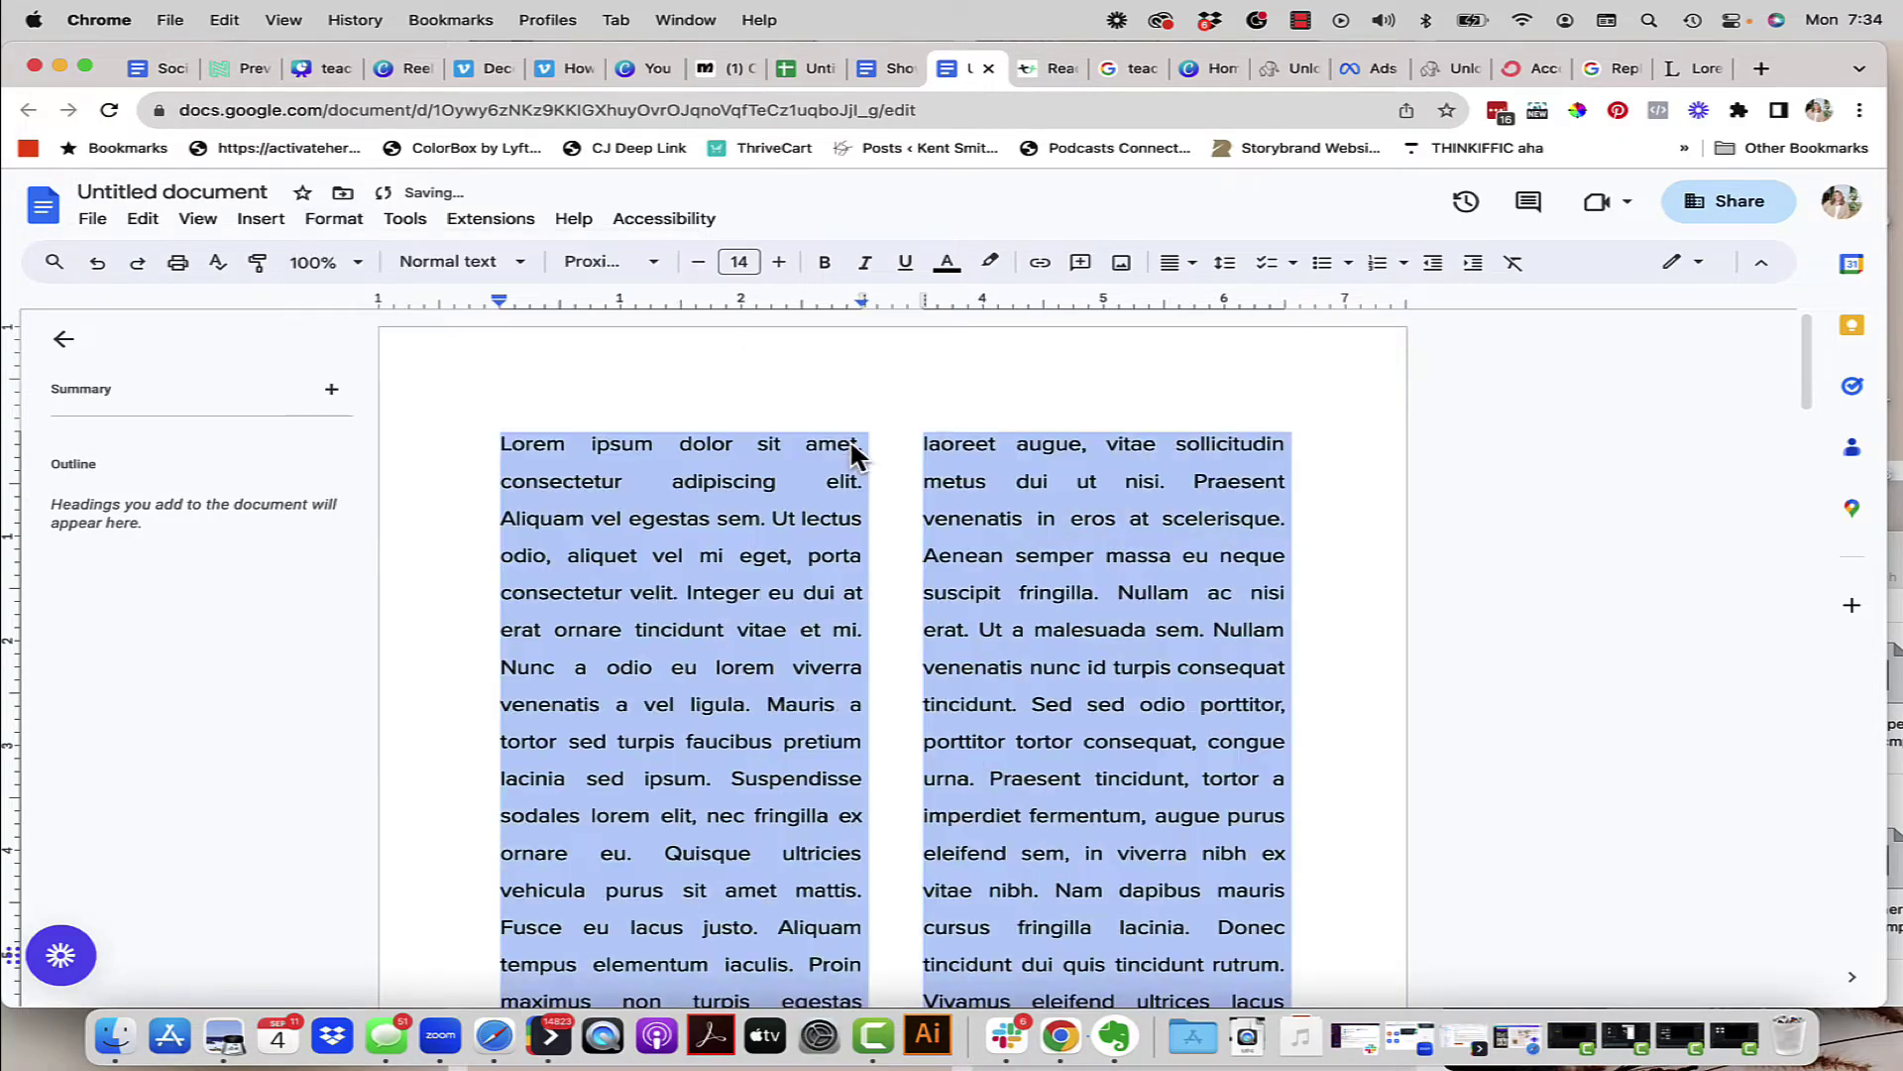
left_click(895, 483)
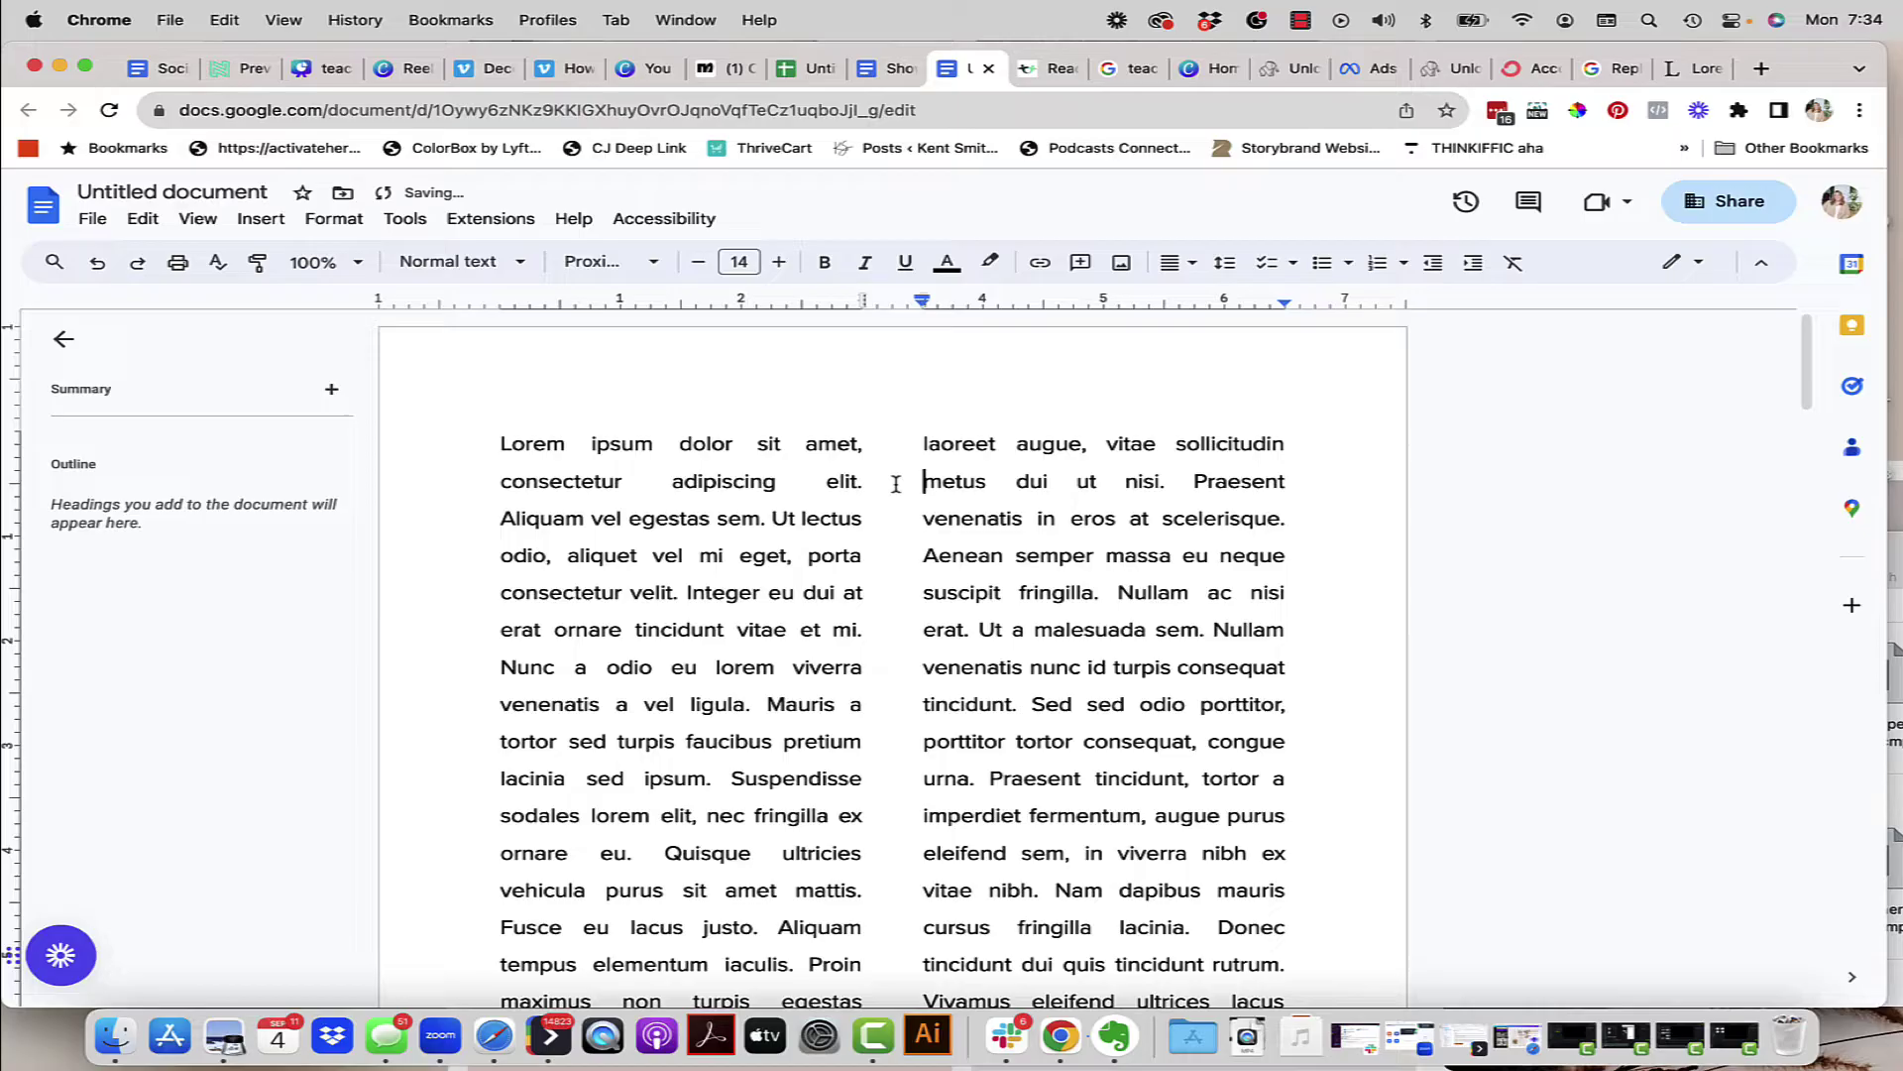
Step: From the Canva home page, create a new design and search for 'letter' to get US Letter
left_click(1210, 71)
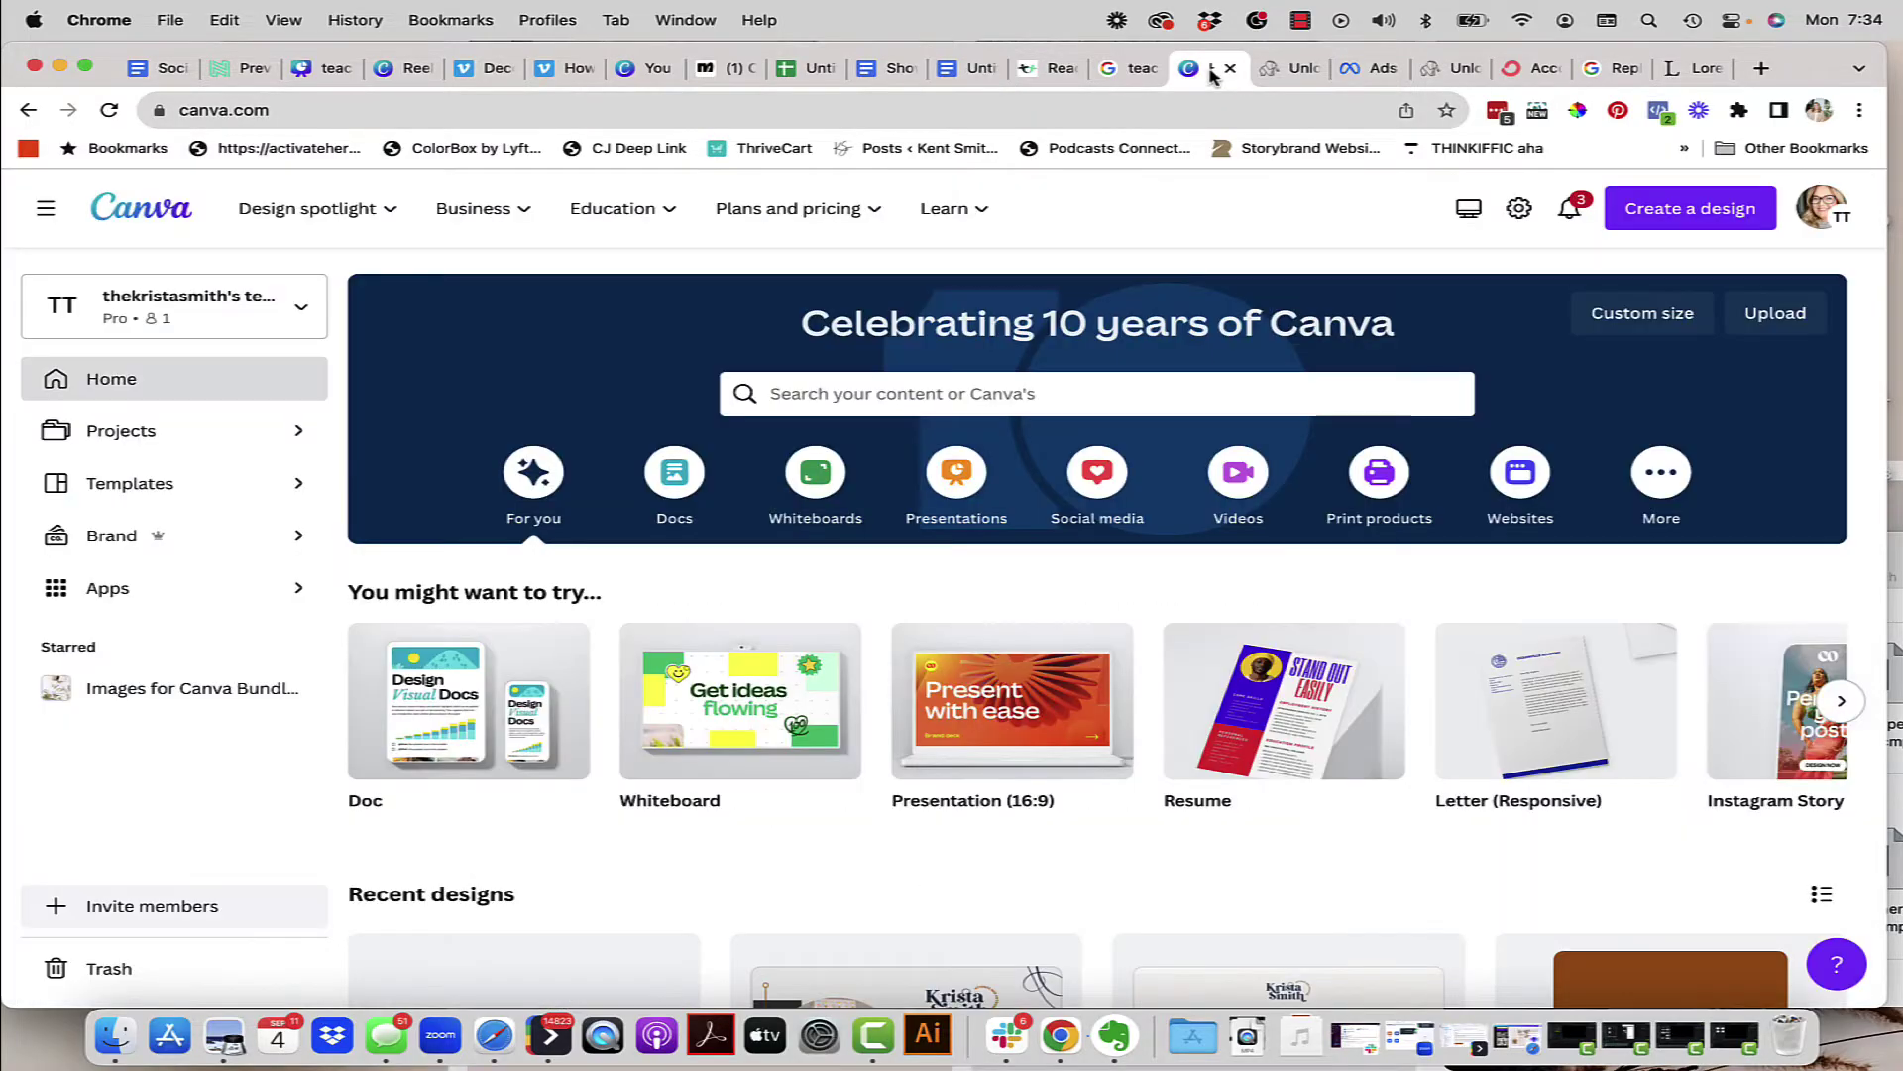
left_click(1696, 210)
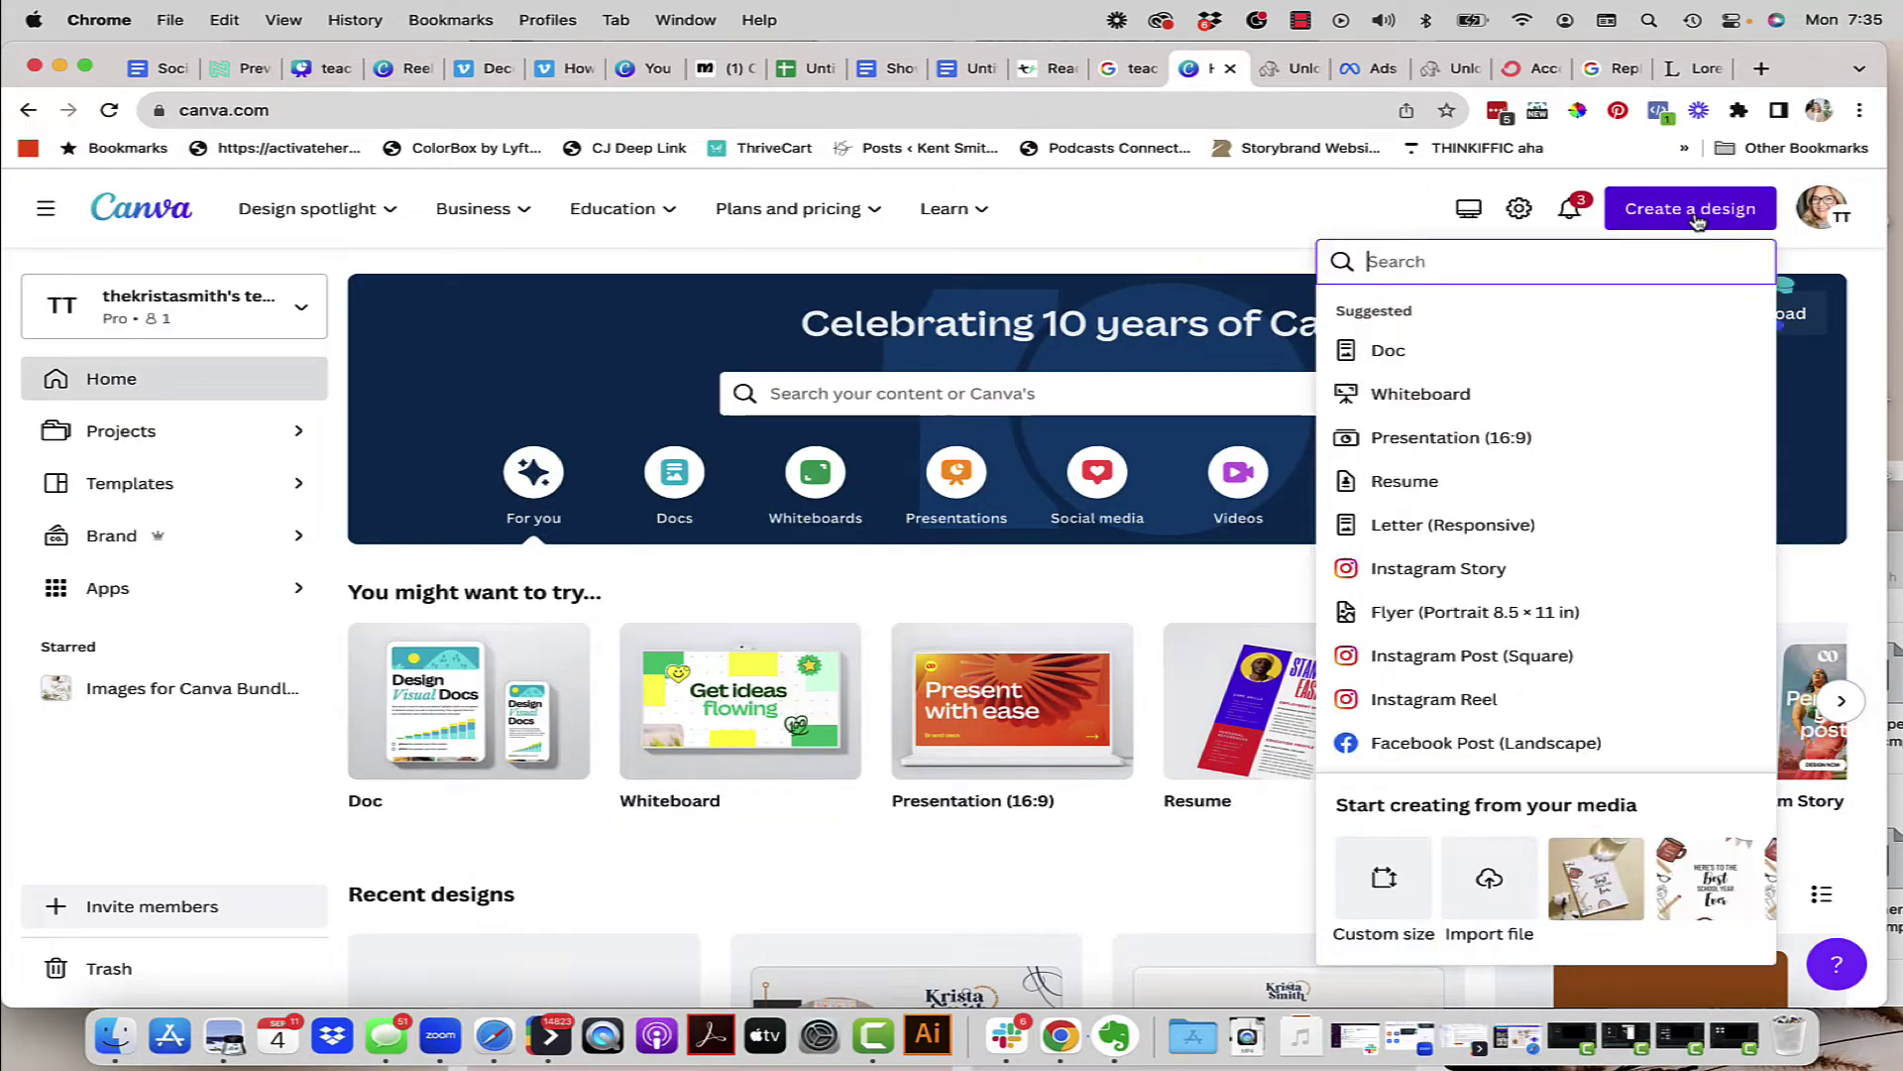
type("letter")
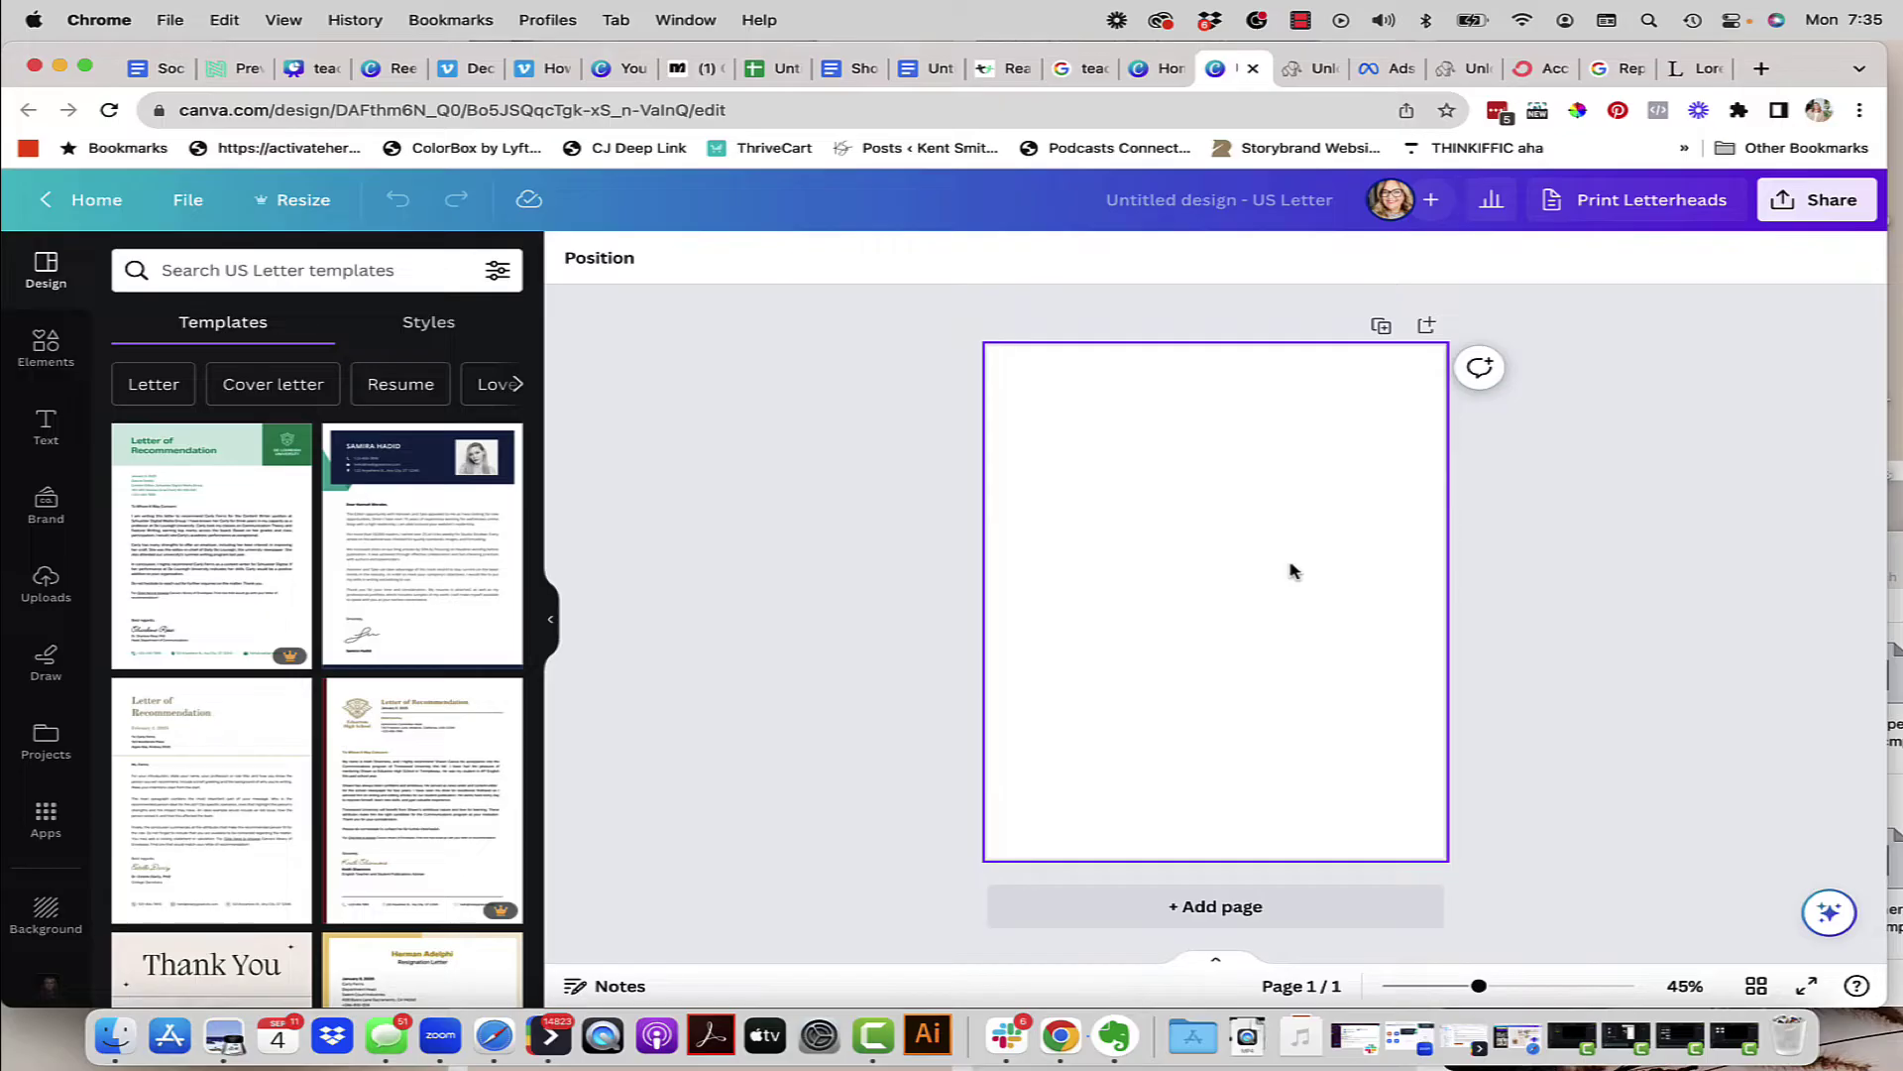
Step: Use the Canva quick-actions search to insert a 2x1 table
key("slash")
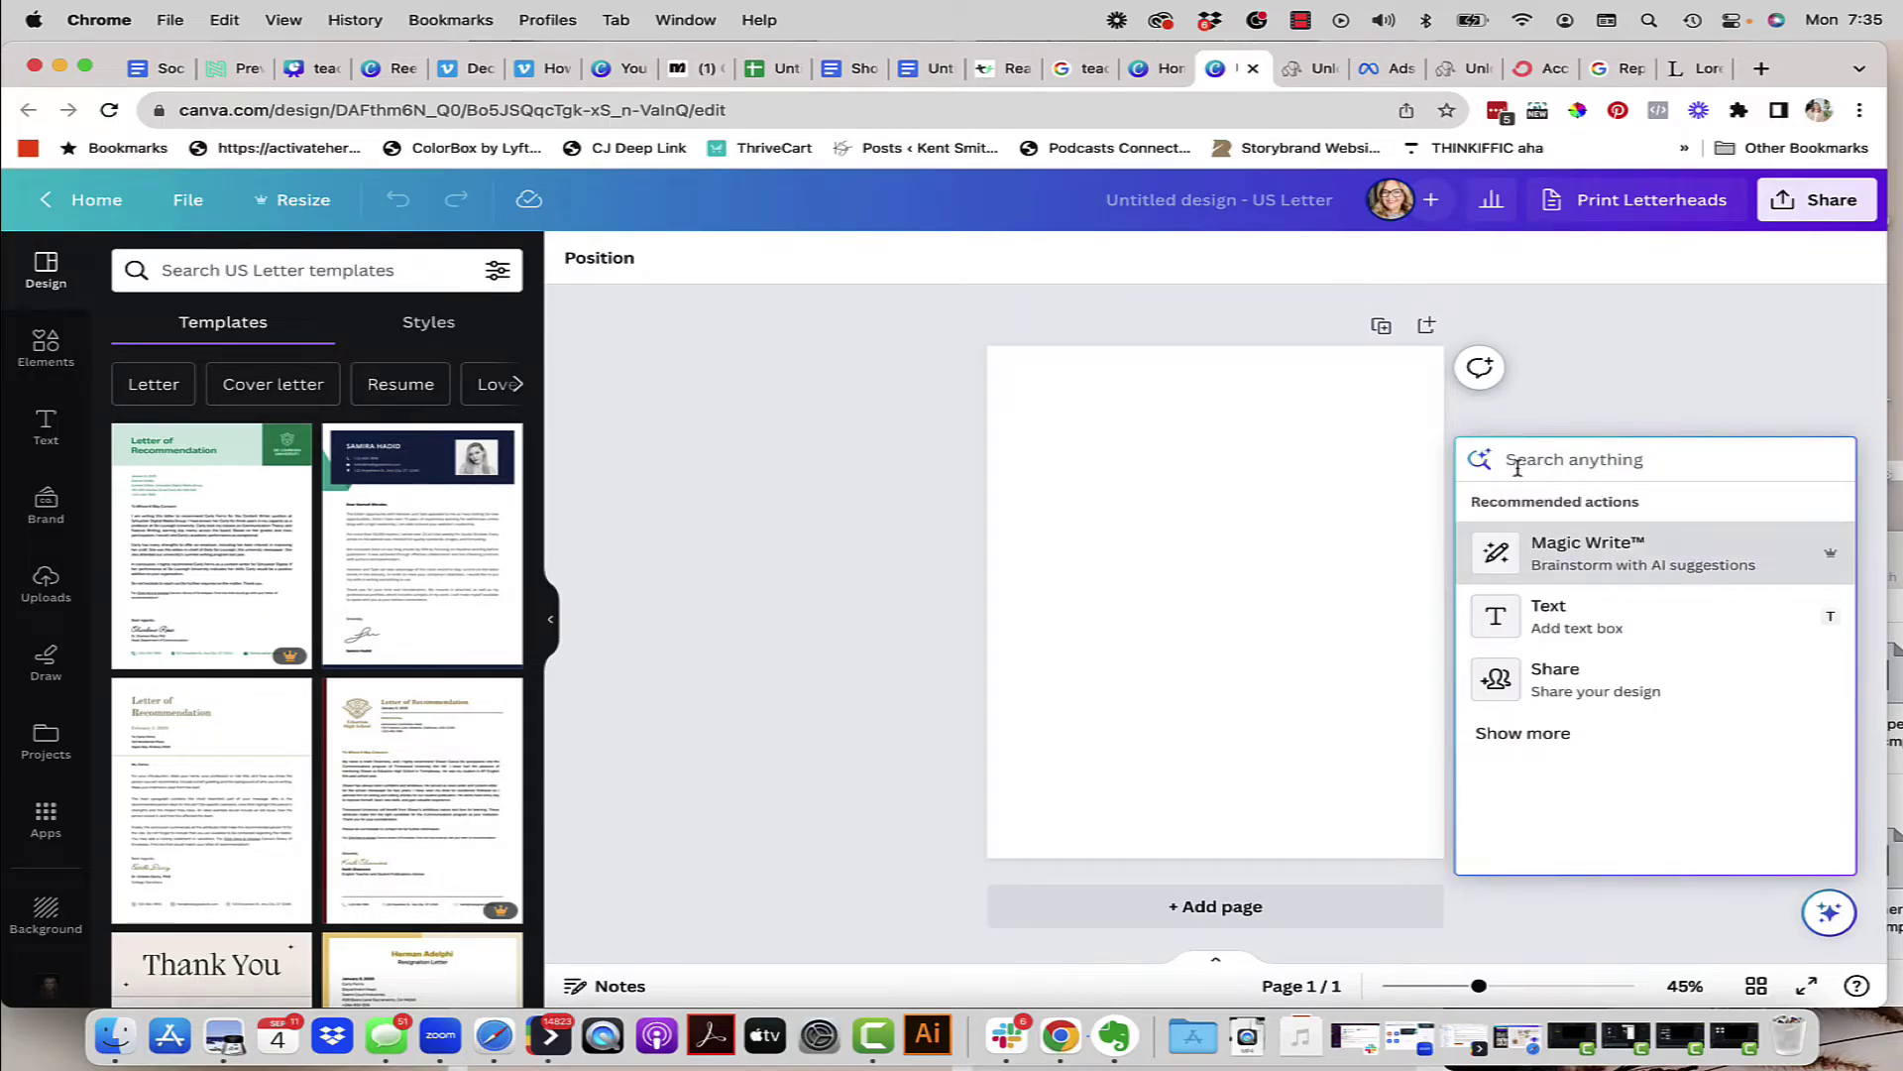
type("tab")
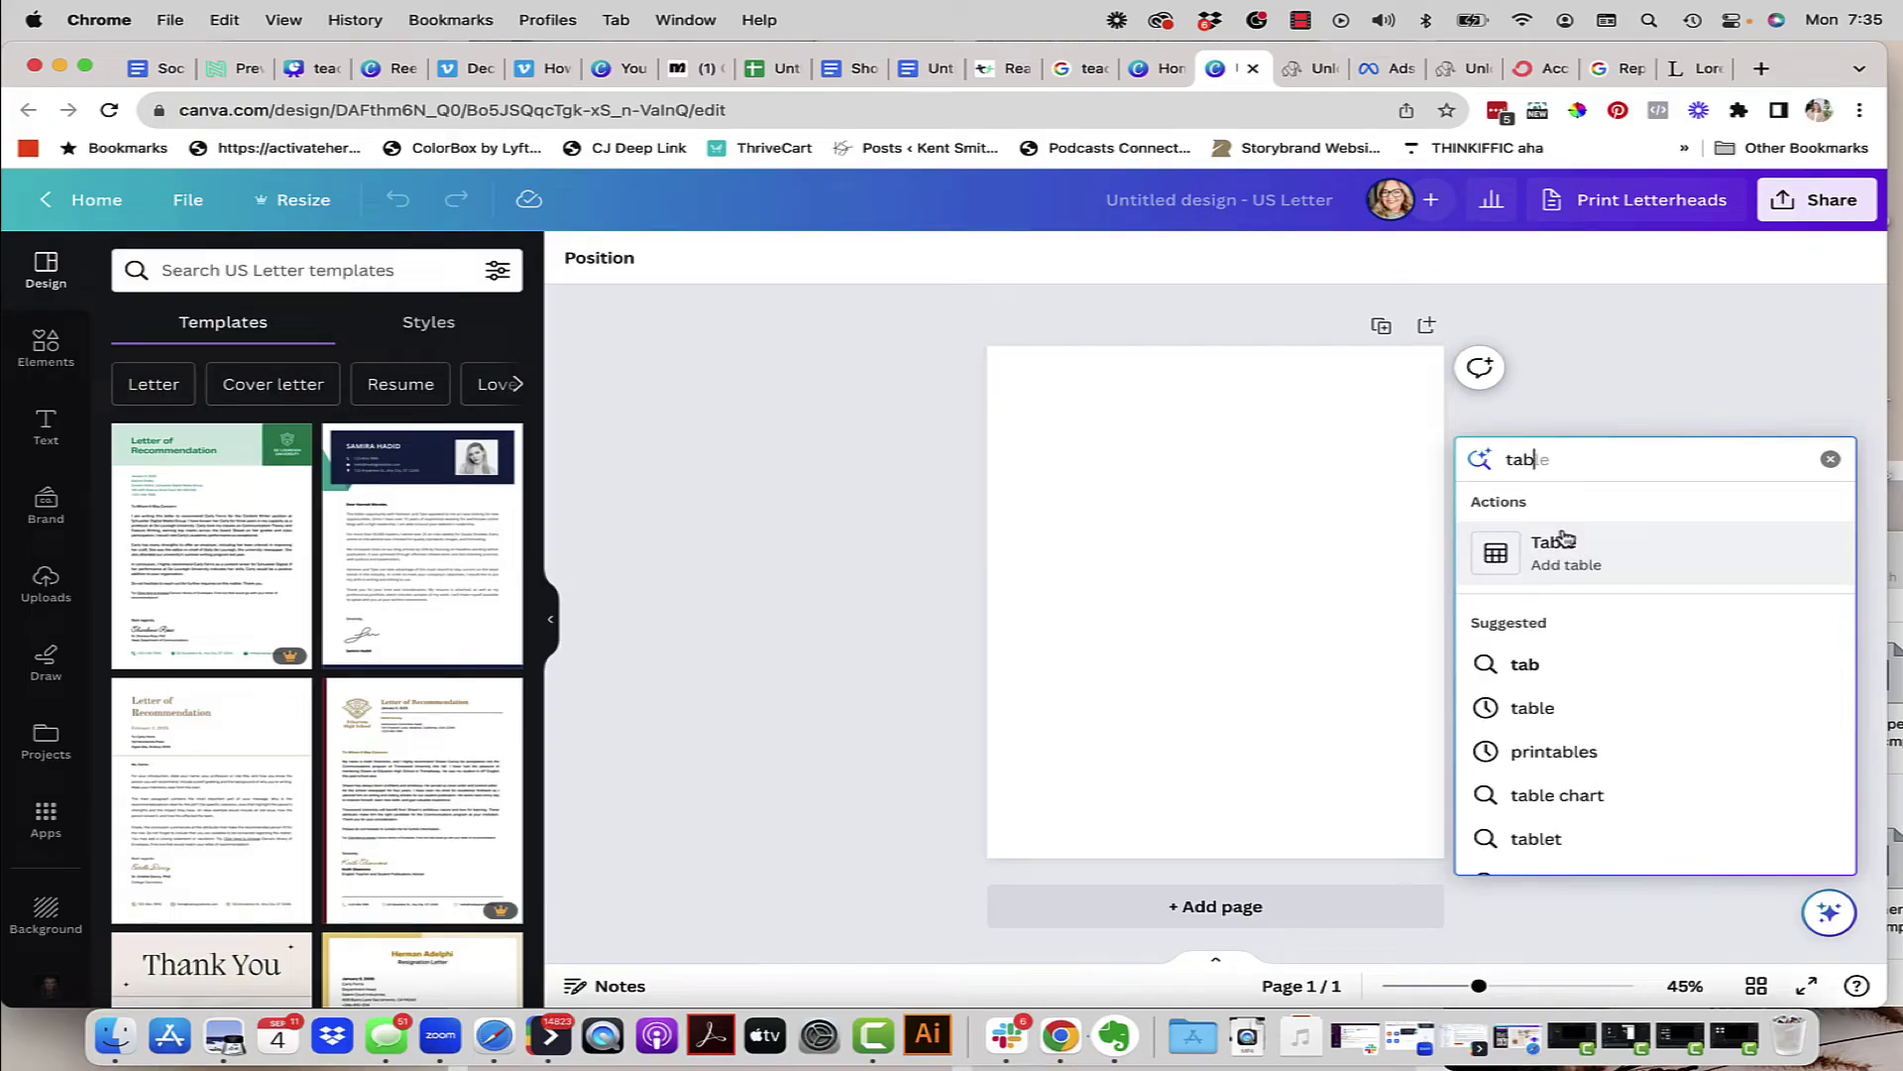
left_click(1535, 554)
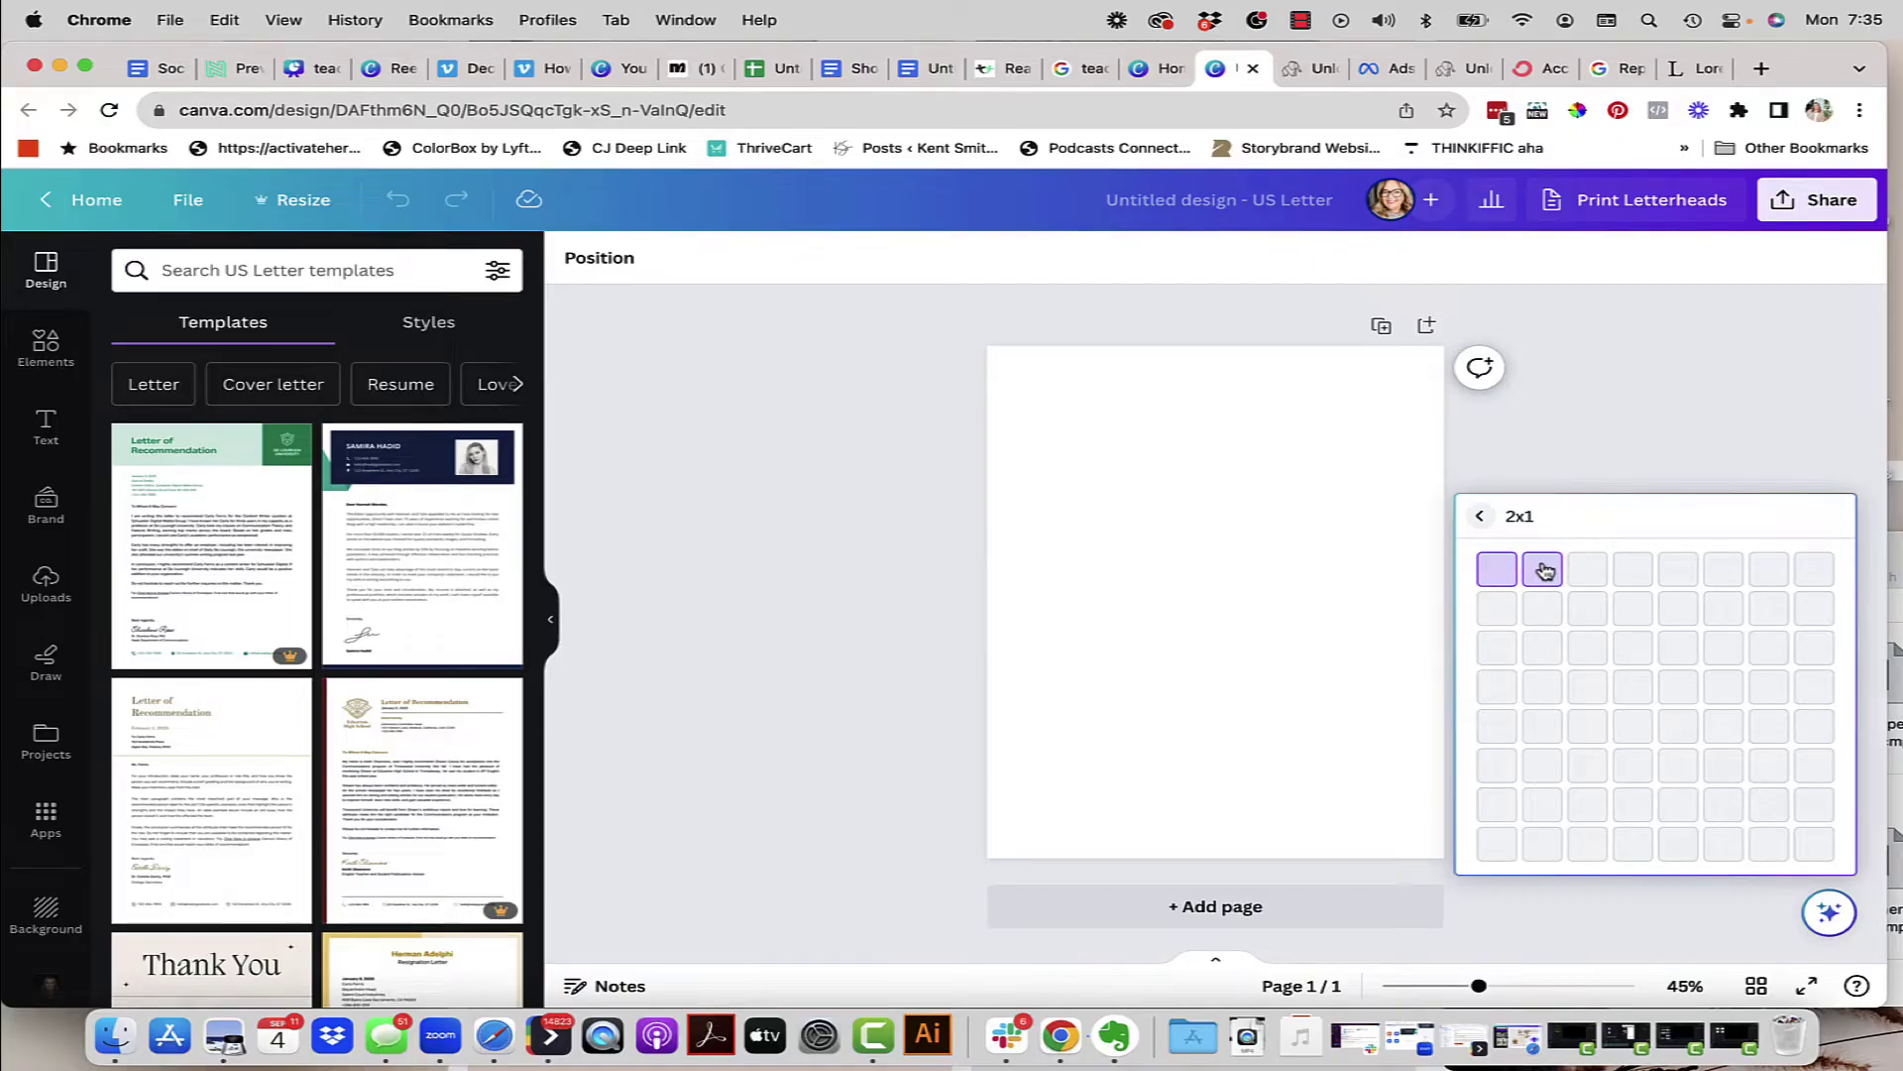
left_click(1544, 570)
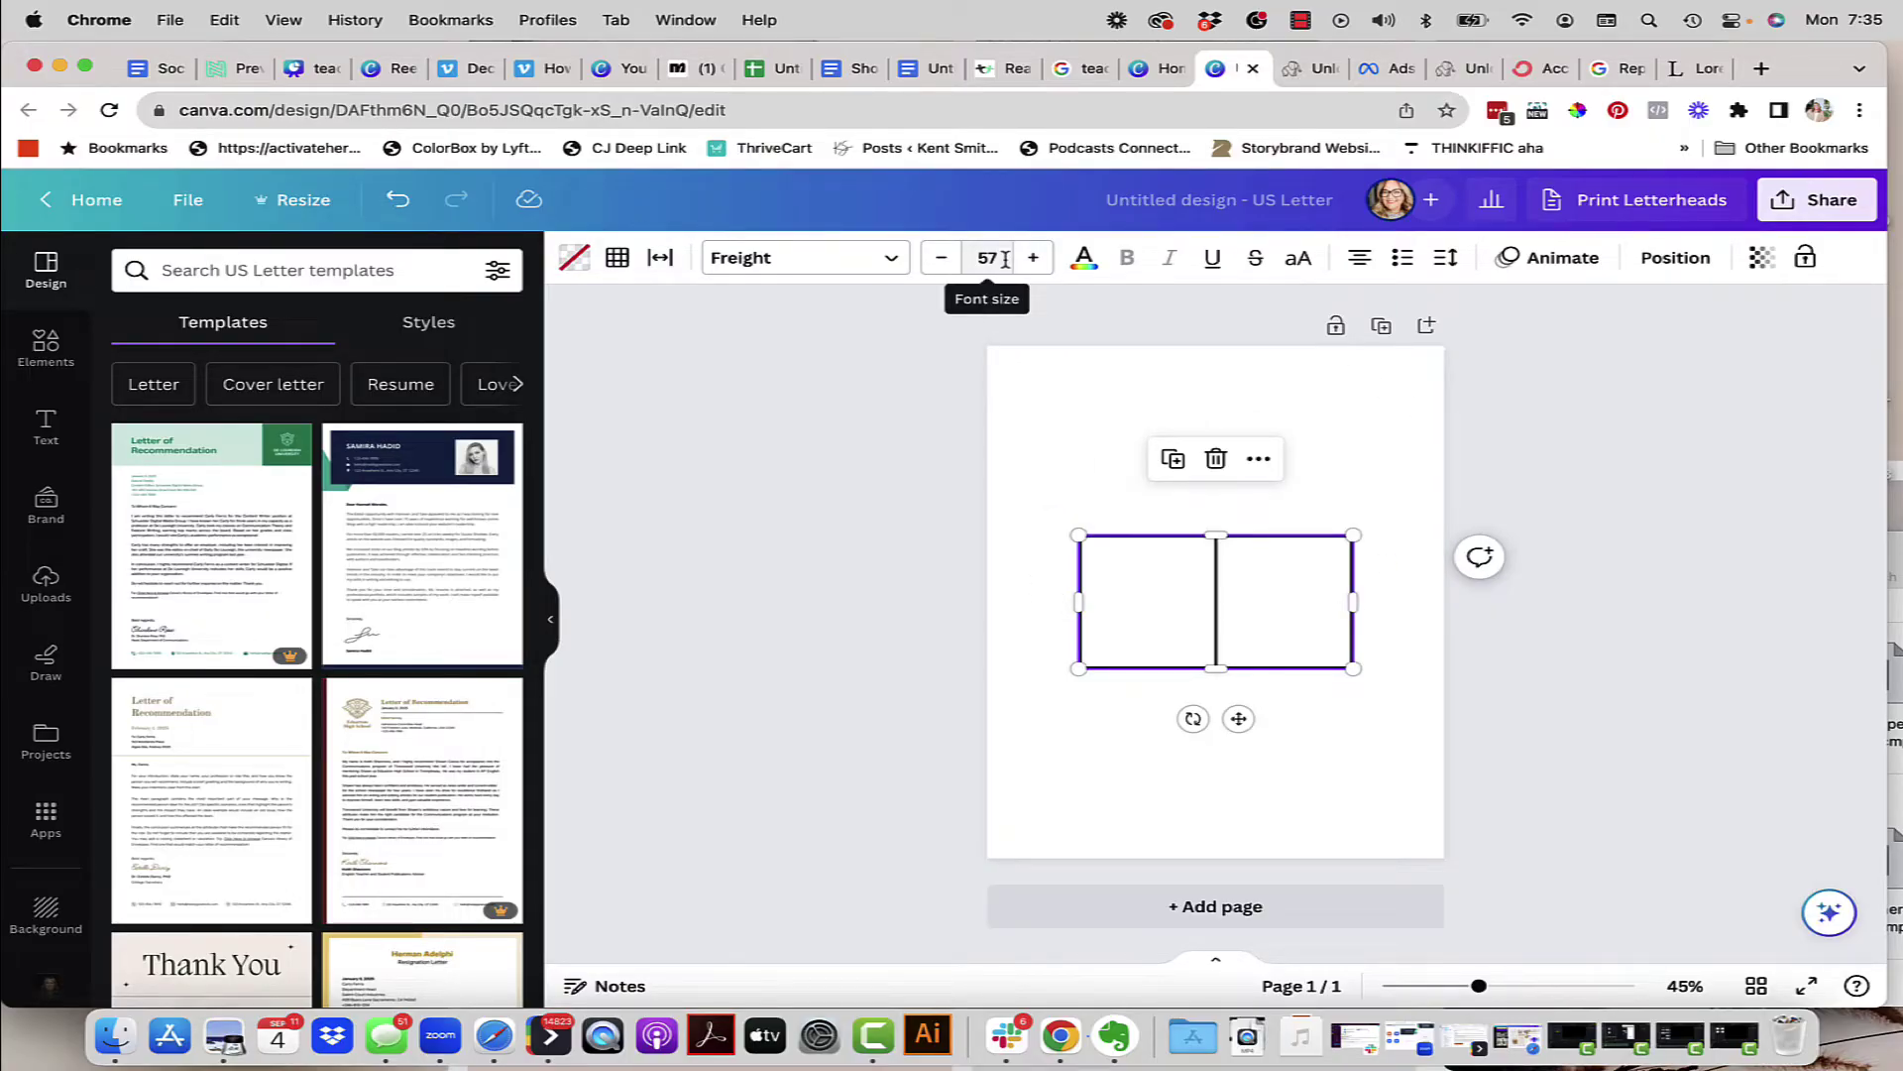
Step: Set the table text to size 14 Proxima Nova Regular
left_click(1004, 258)
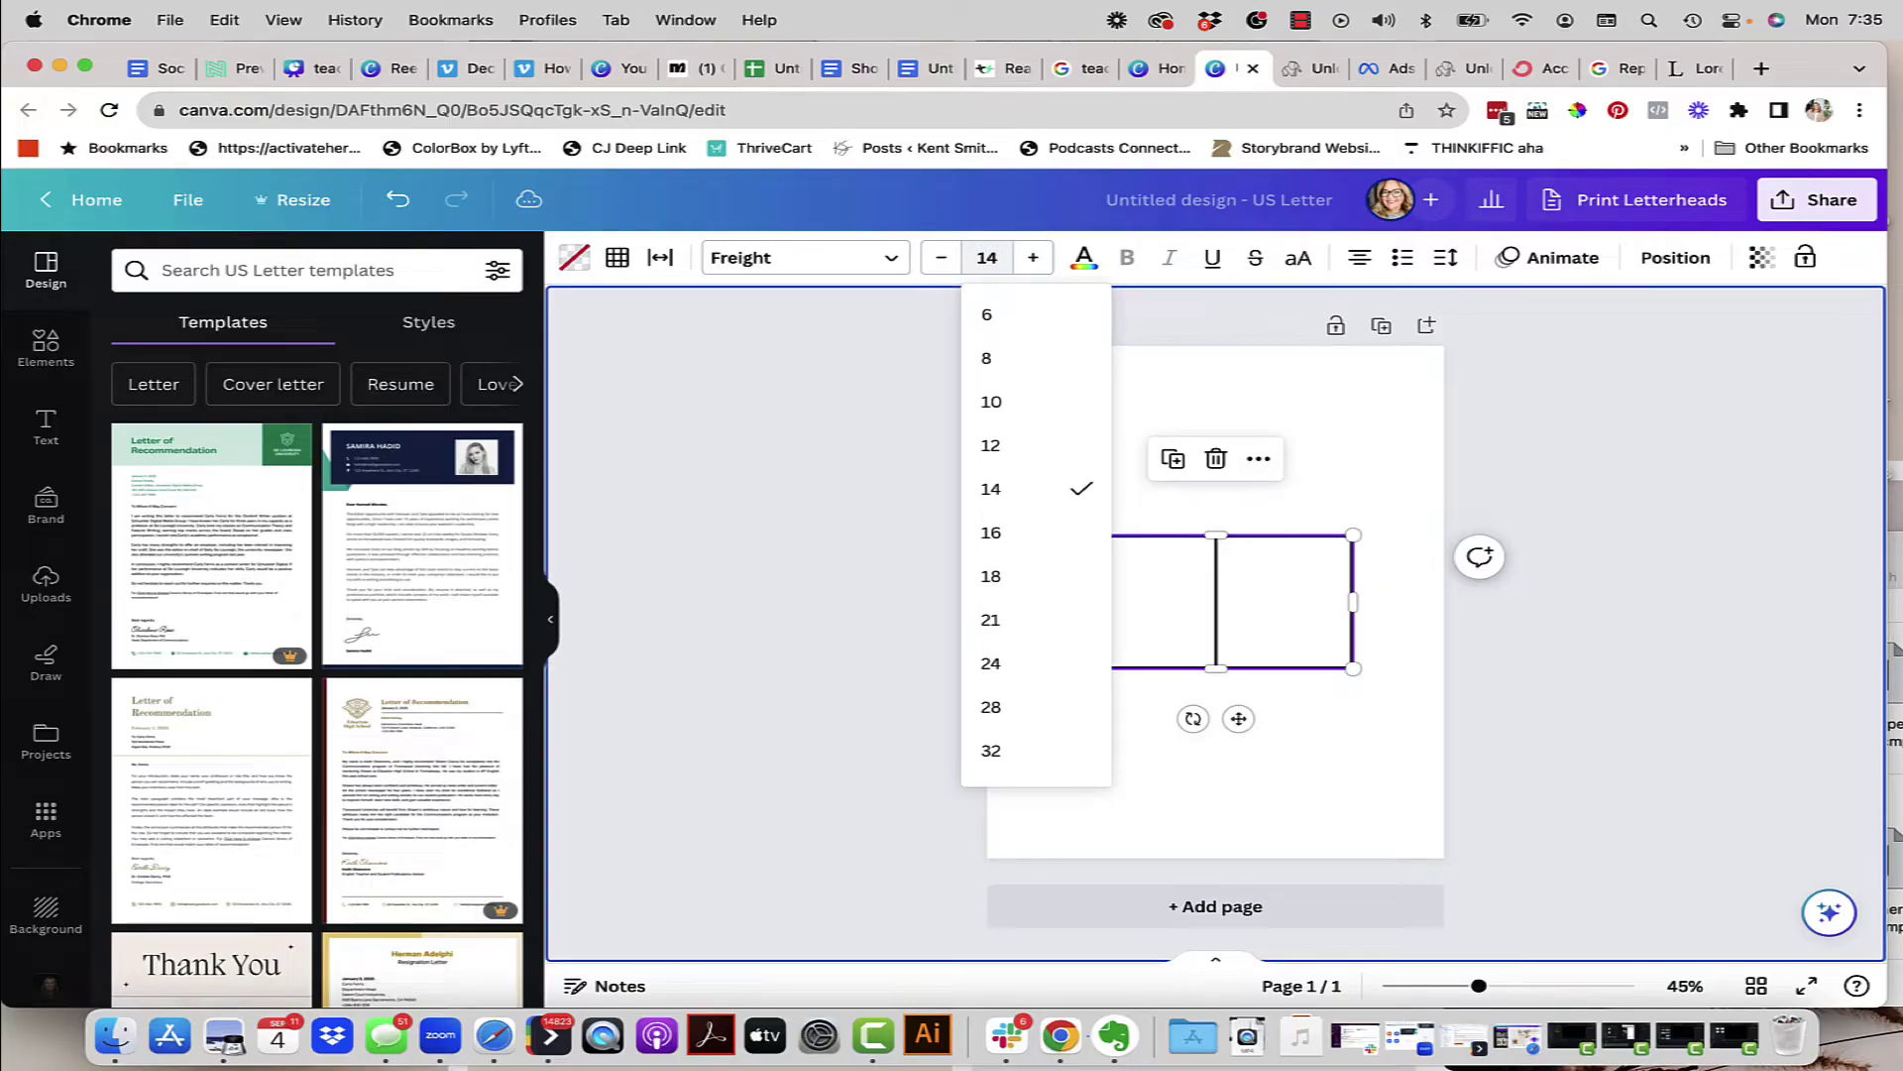
left_click(803, 258)
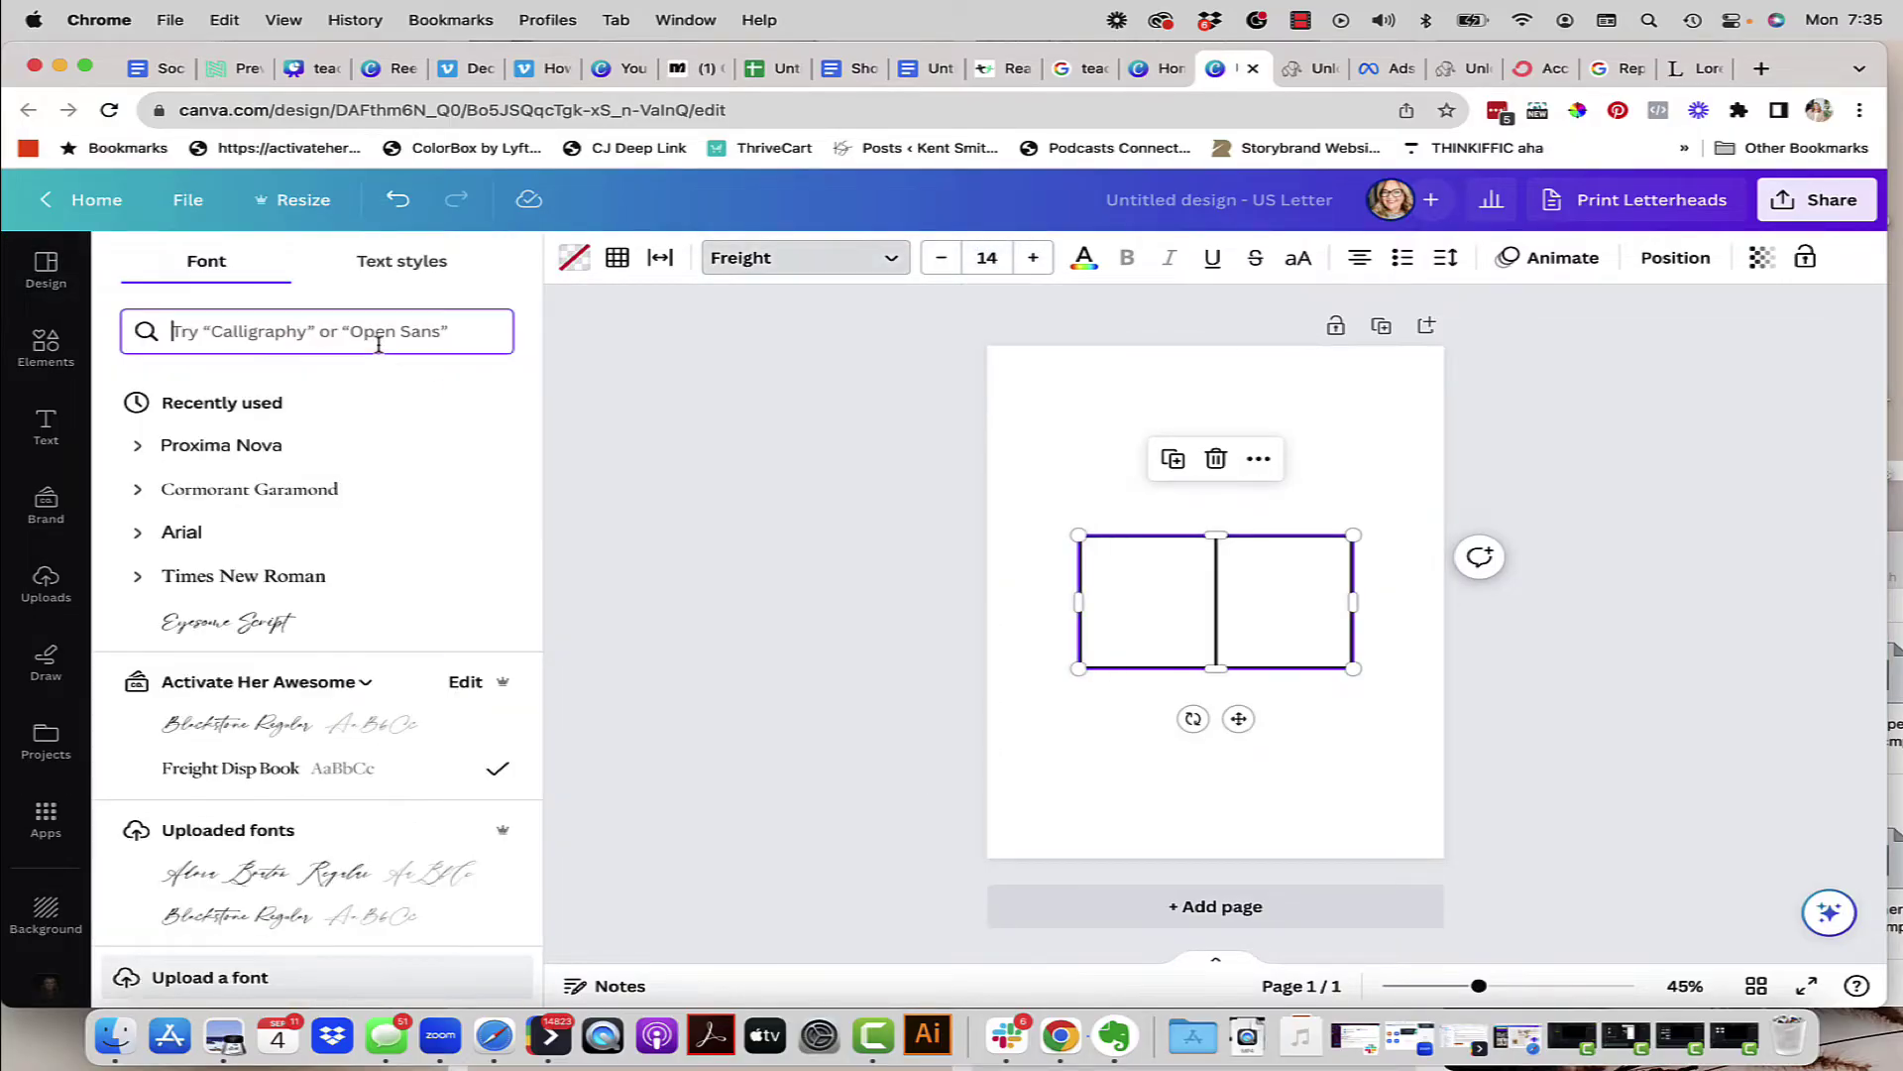
type("prox")
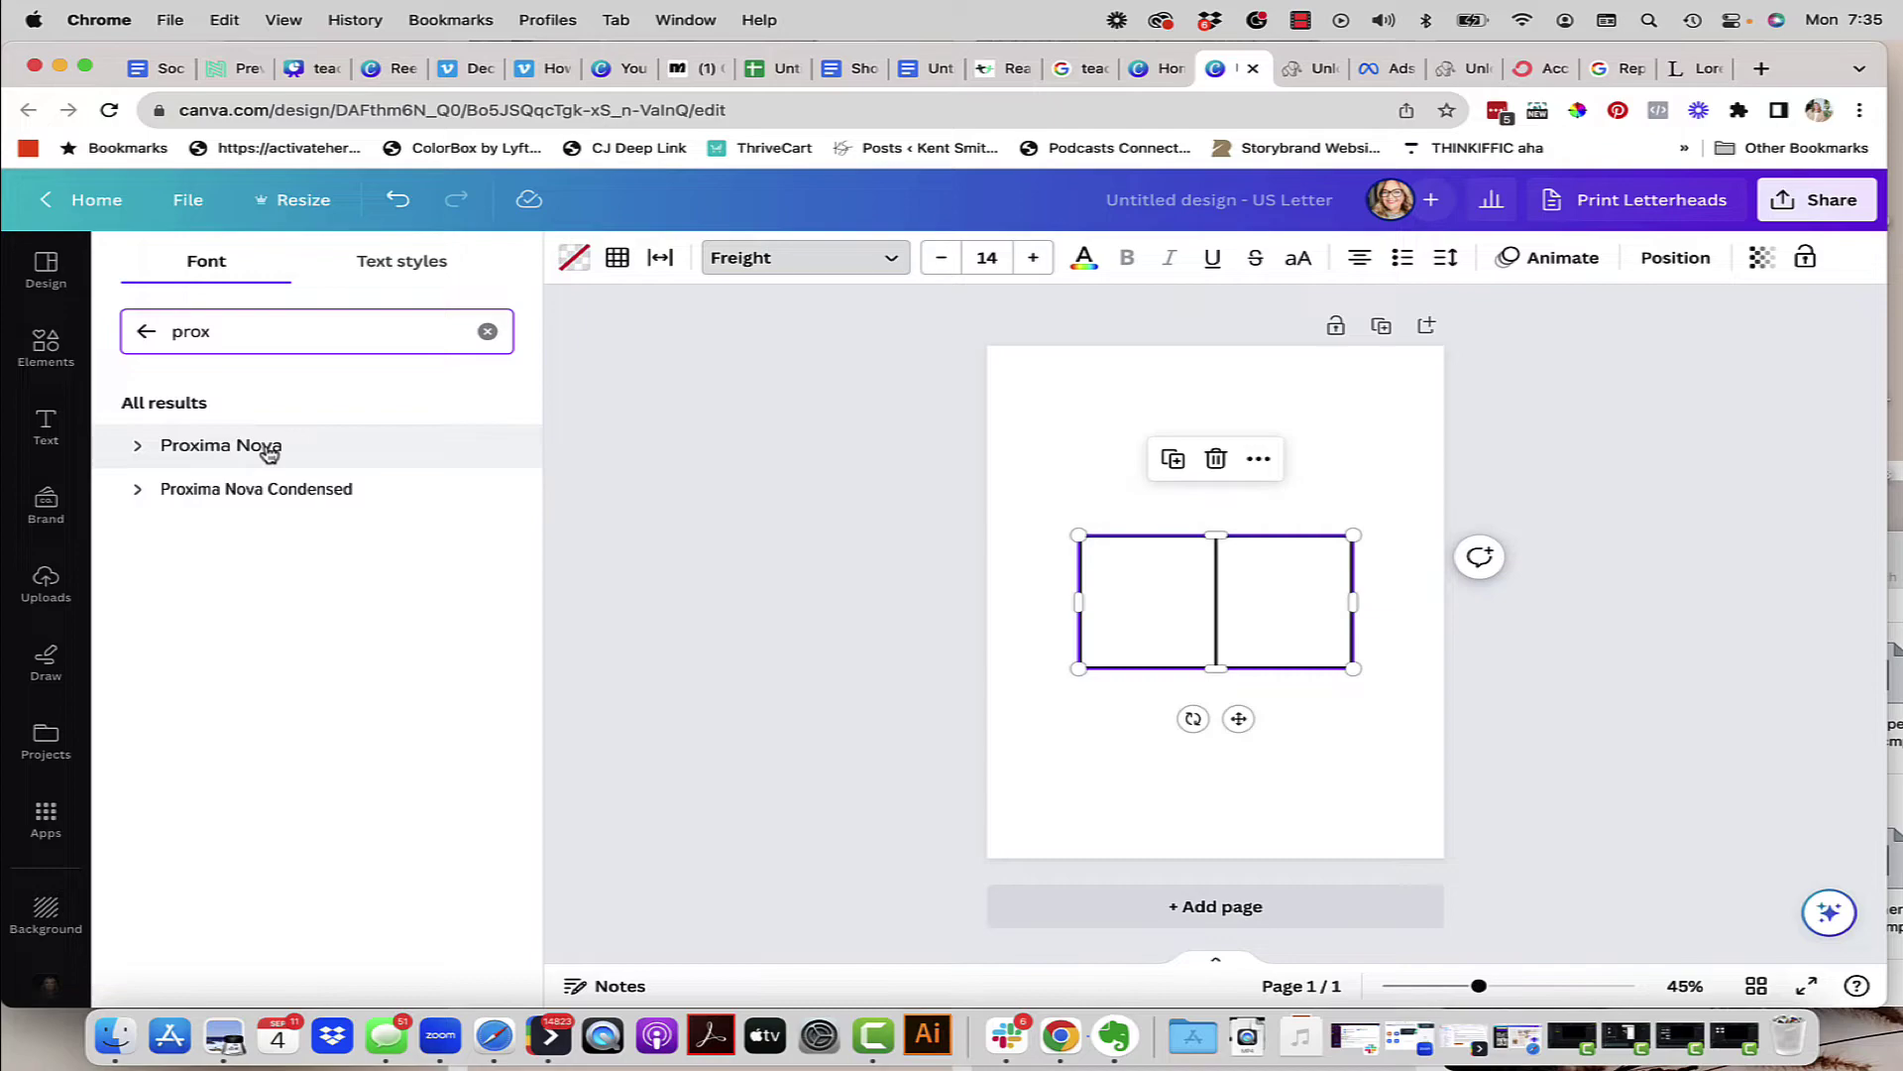
left_click(139, 448)
left_click(208, 536)
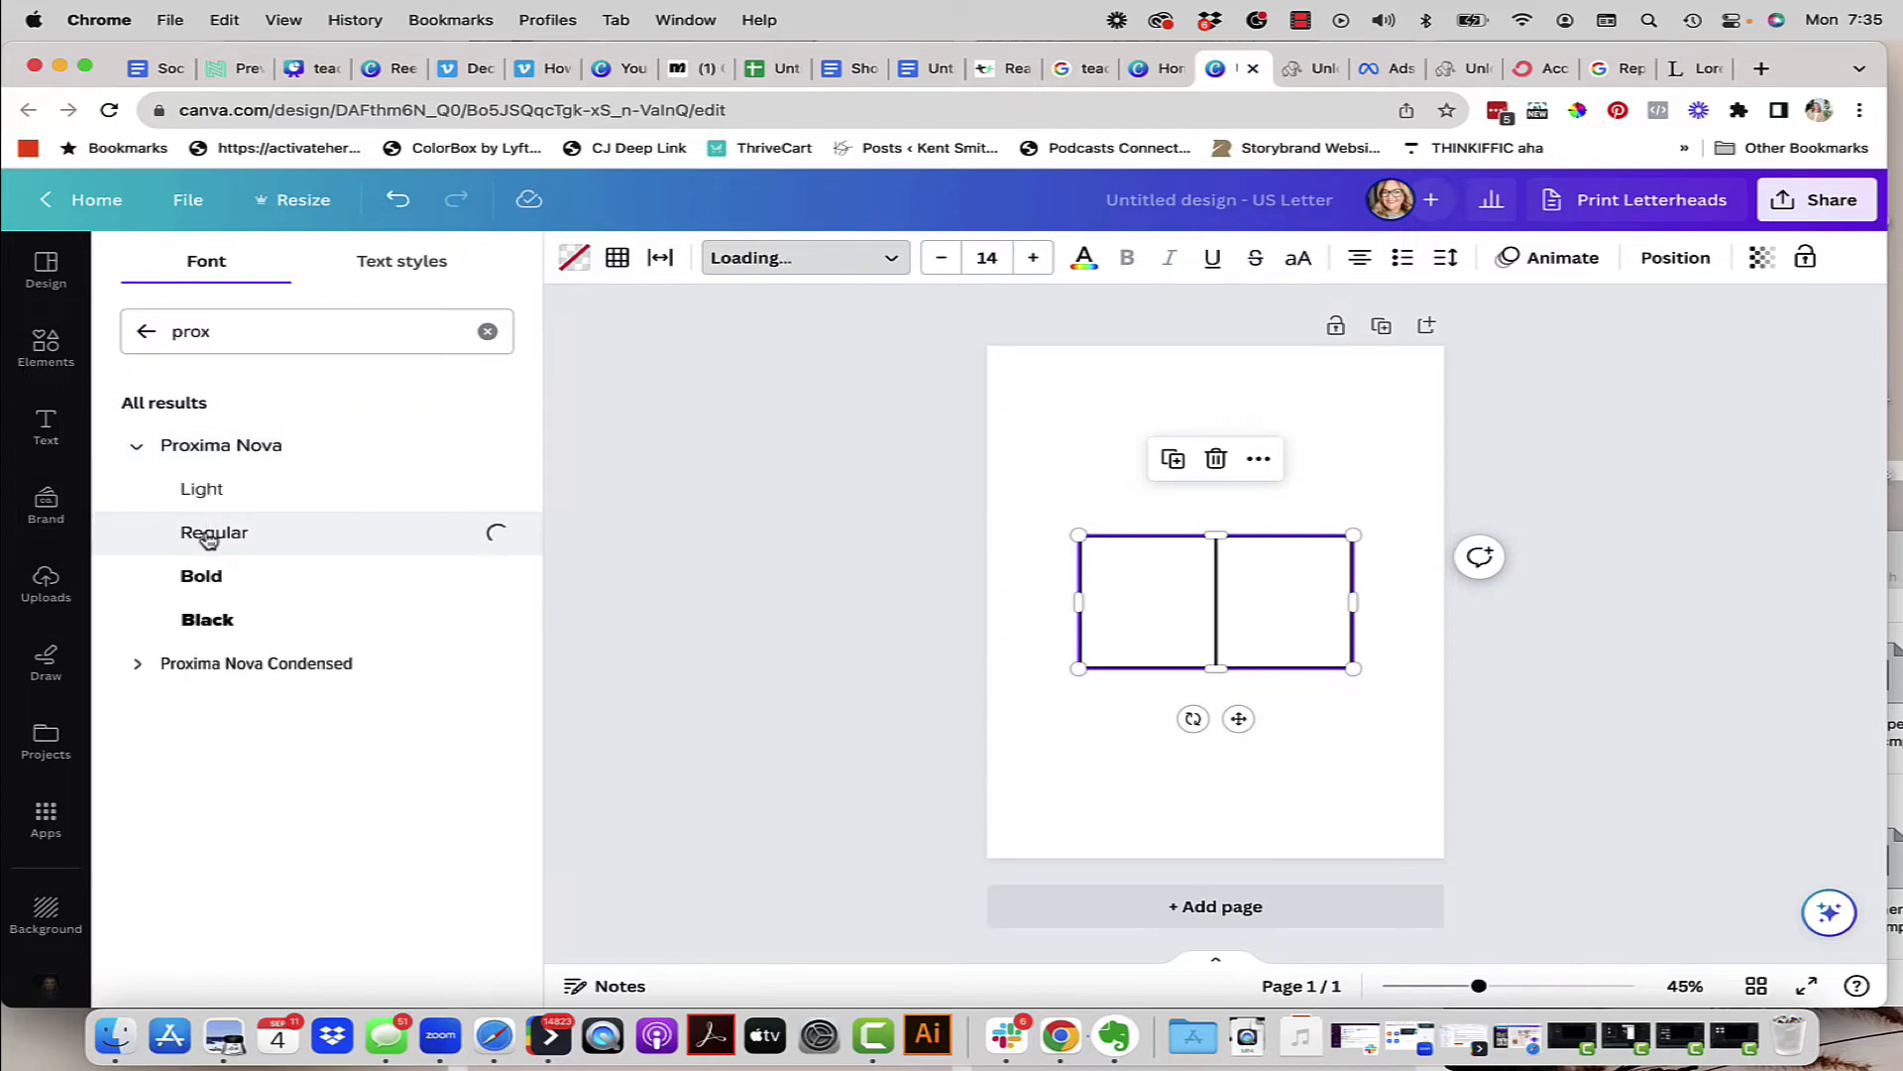
Step: Make the table text justified with 1.5 line spacing and top vertical alignment
left_click(1360, 260)
left_click(1360, 260)
left_click(1360, 260)
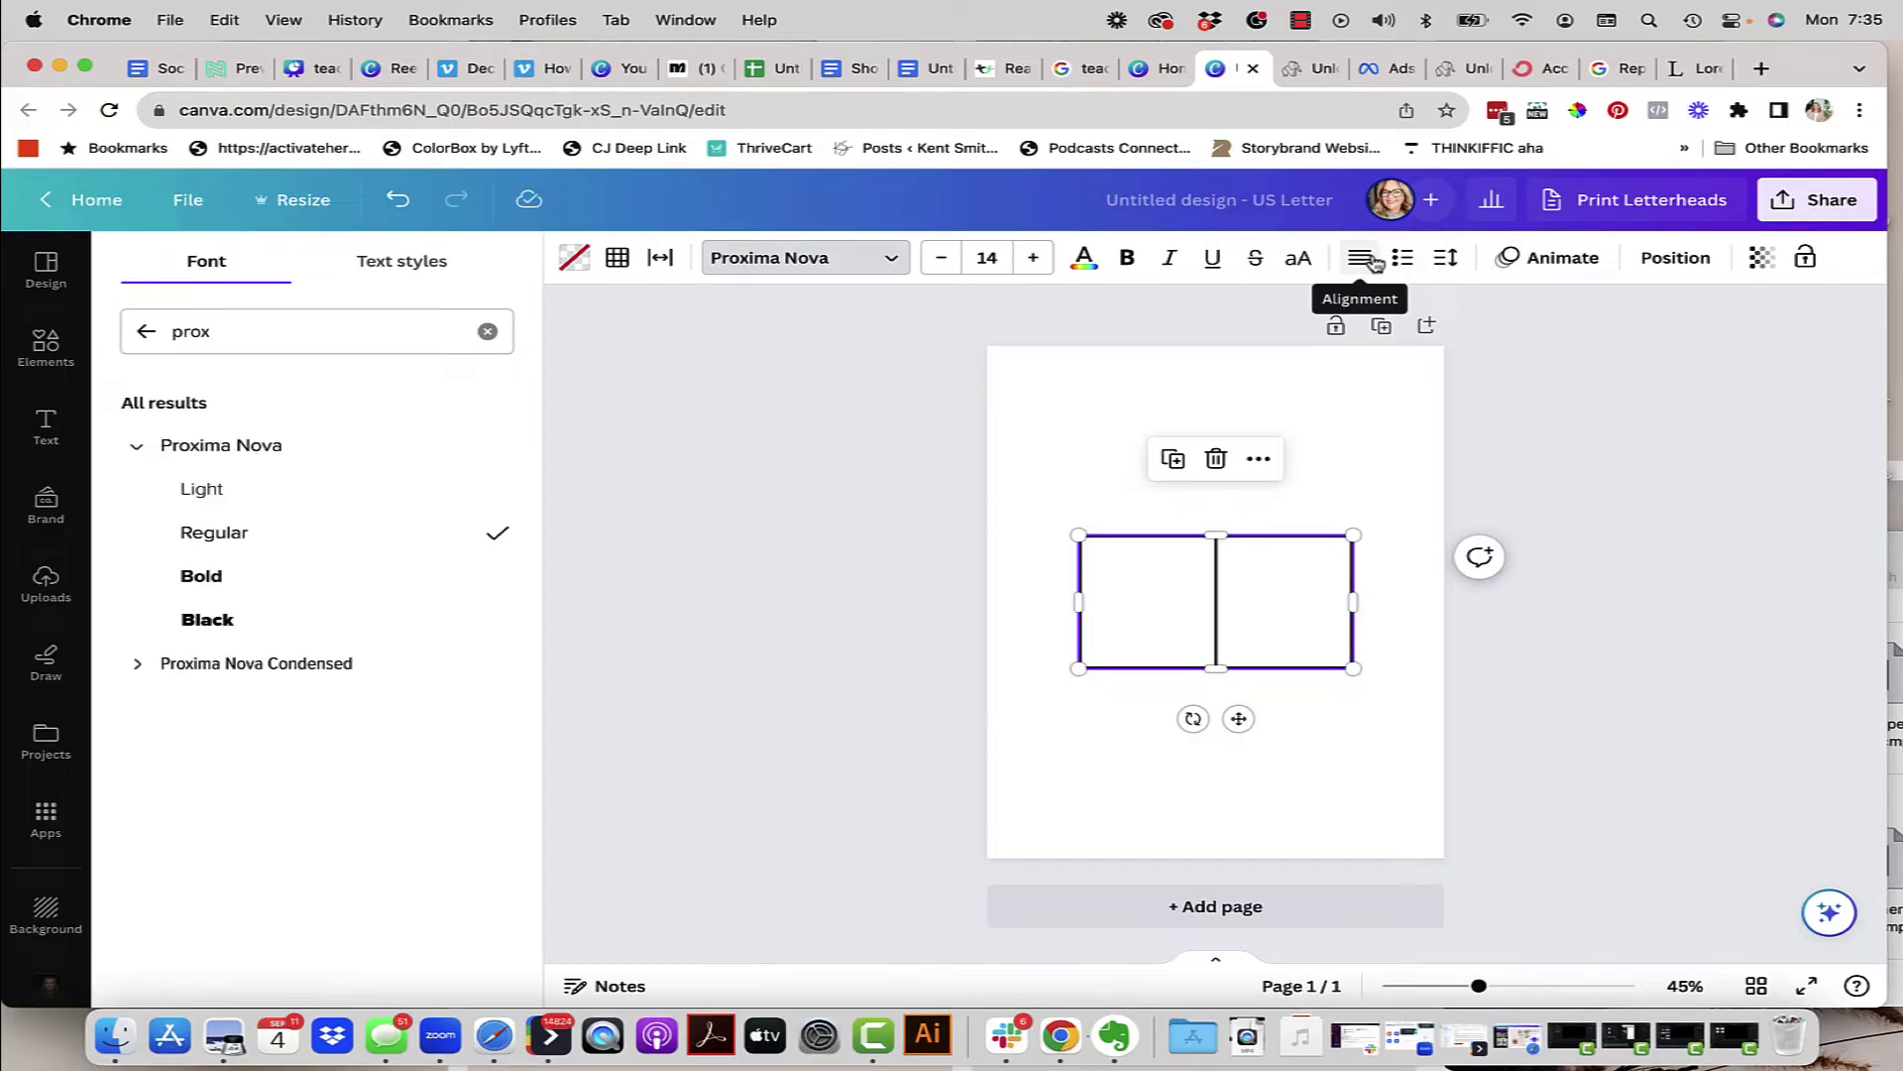
left_click(1453, 265)
left_click(1749, 375)
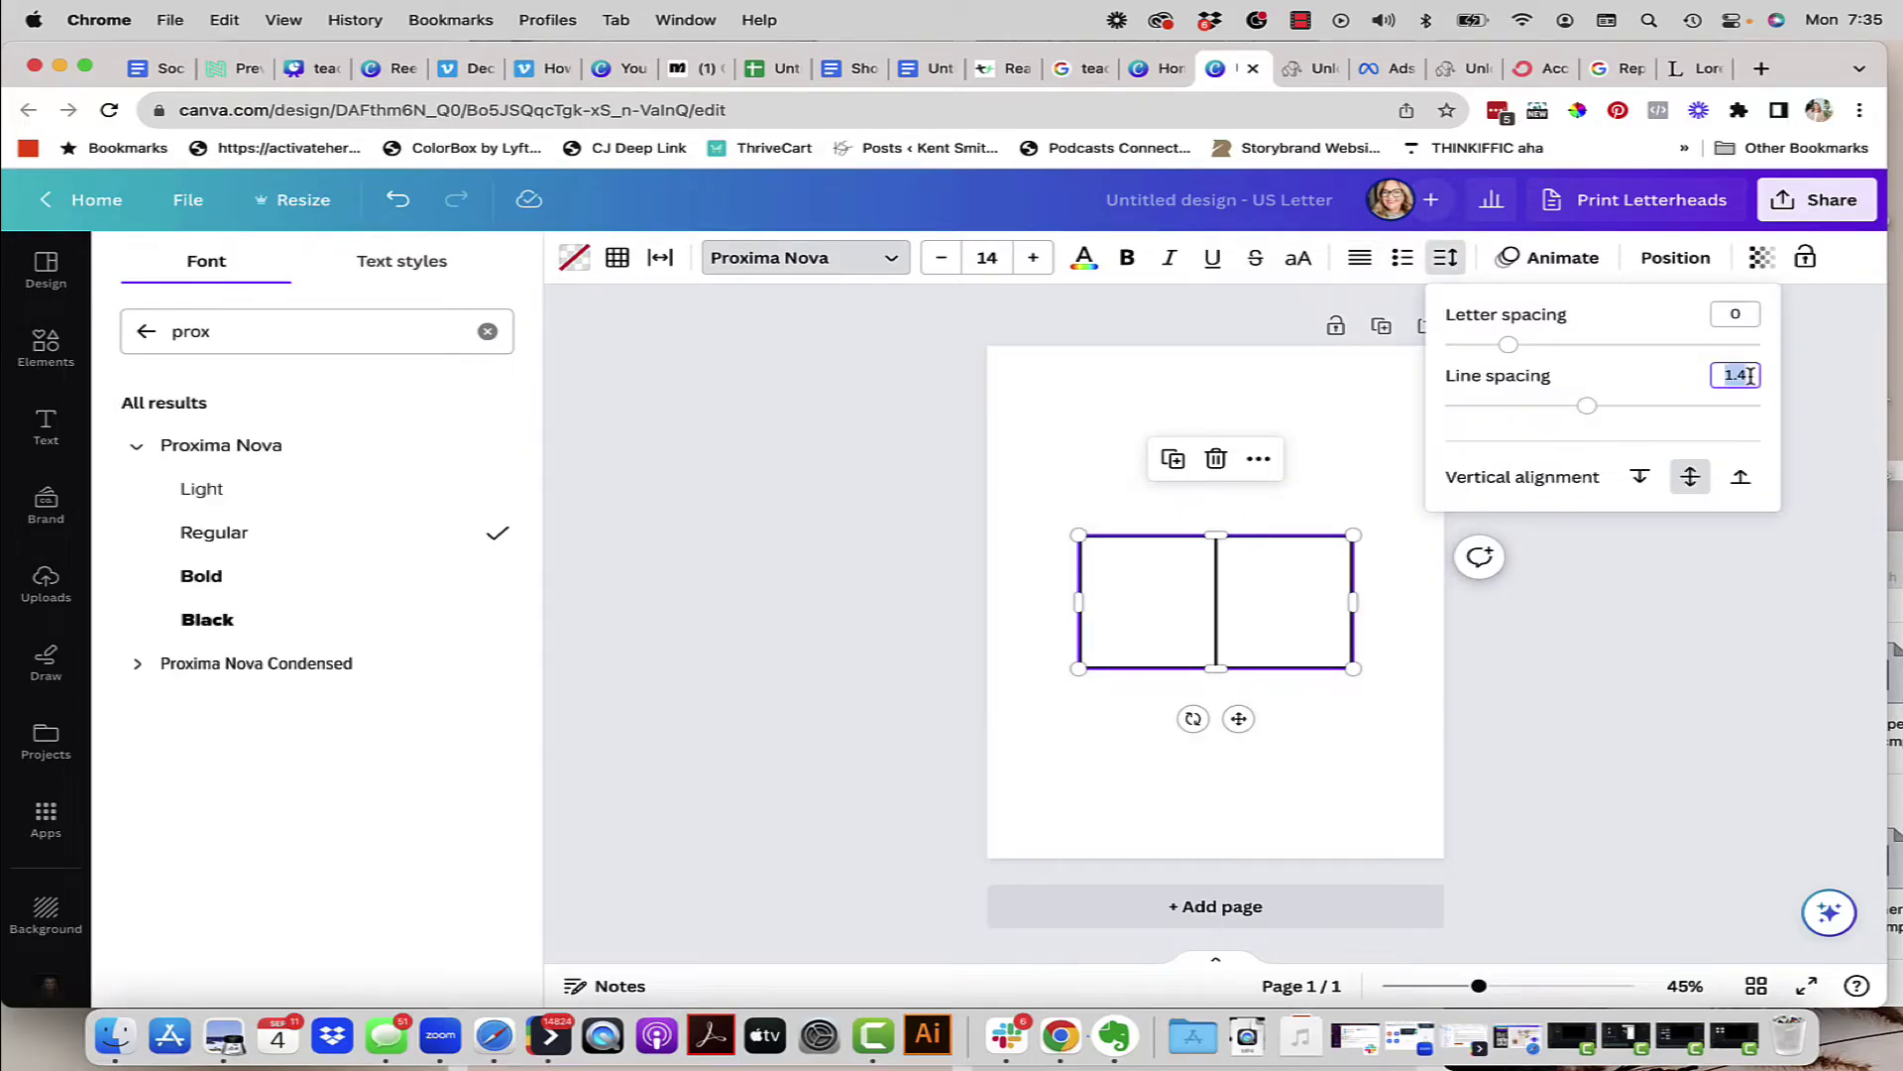
type("1.5")
left_click(1641, 480)
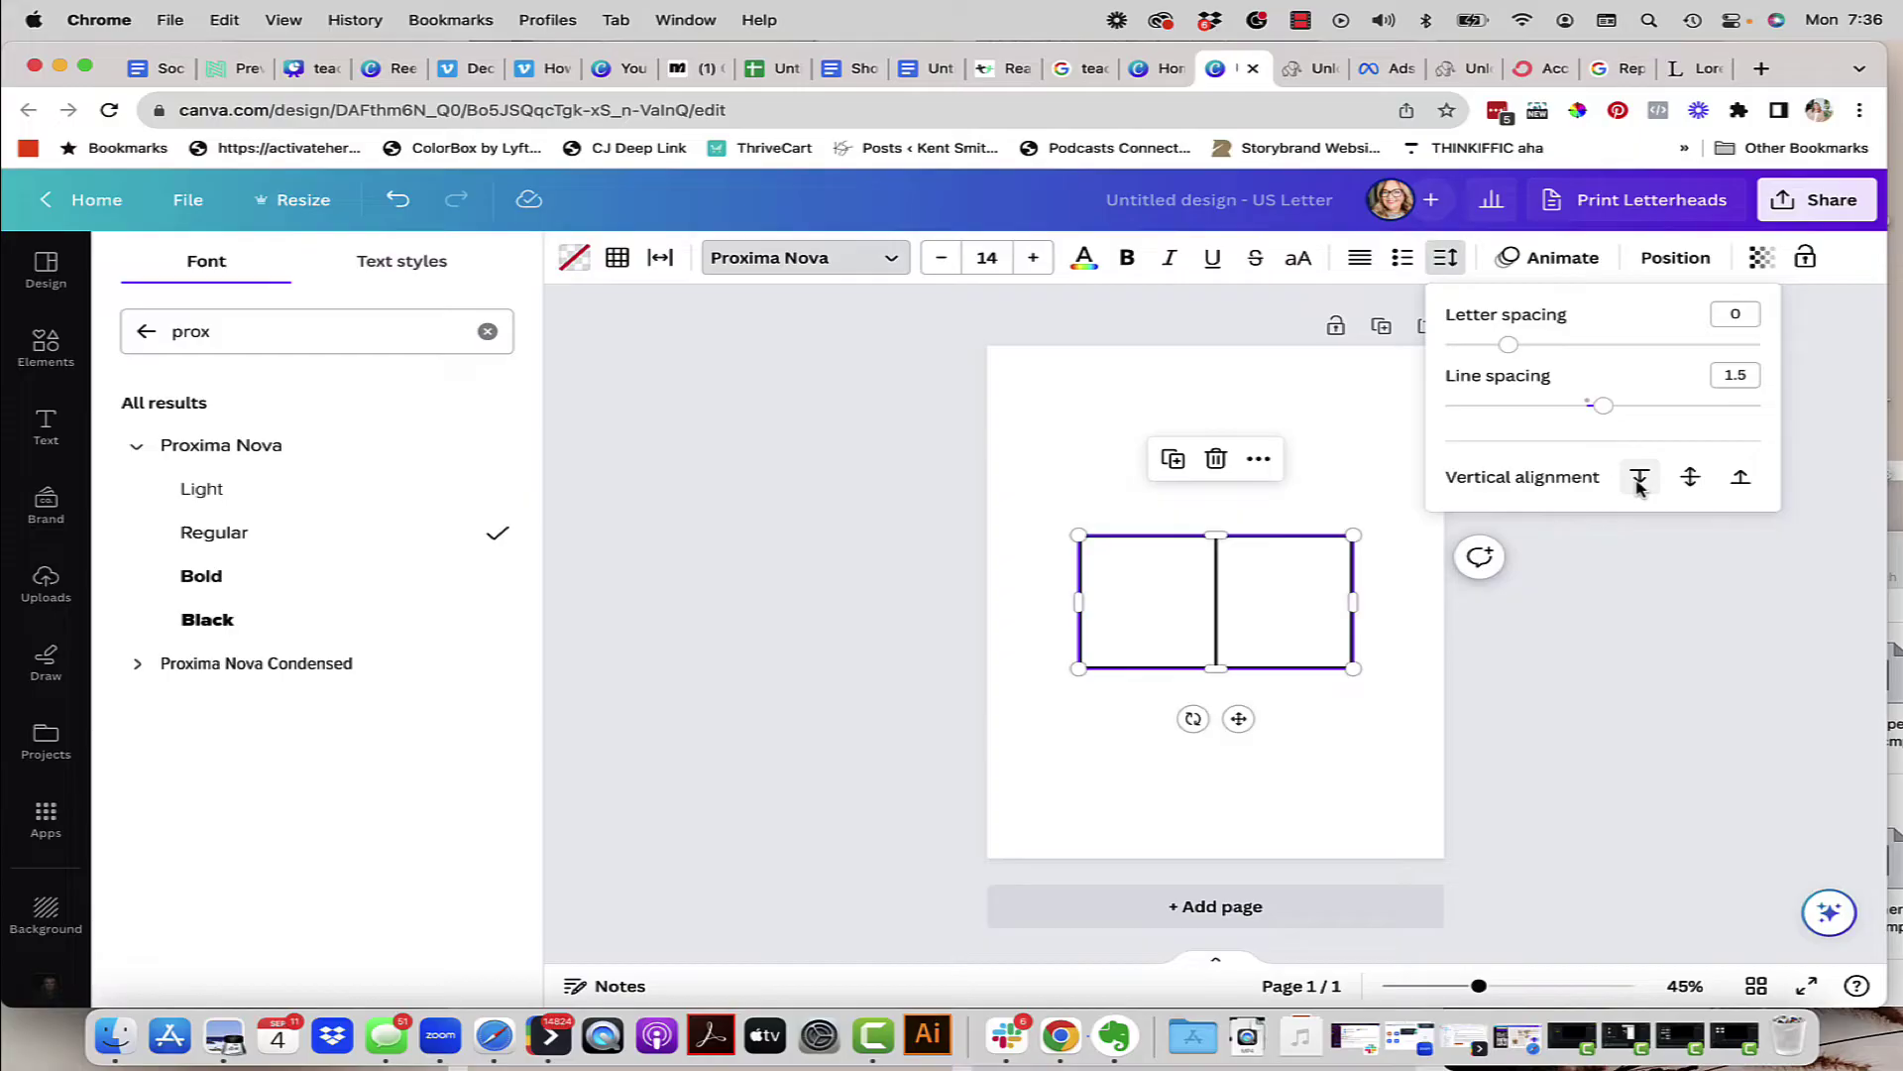
left_click(1584, 608)
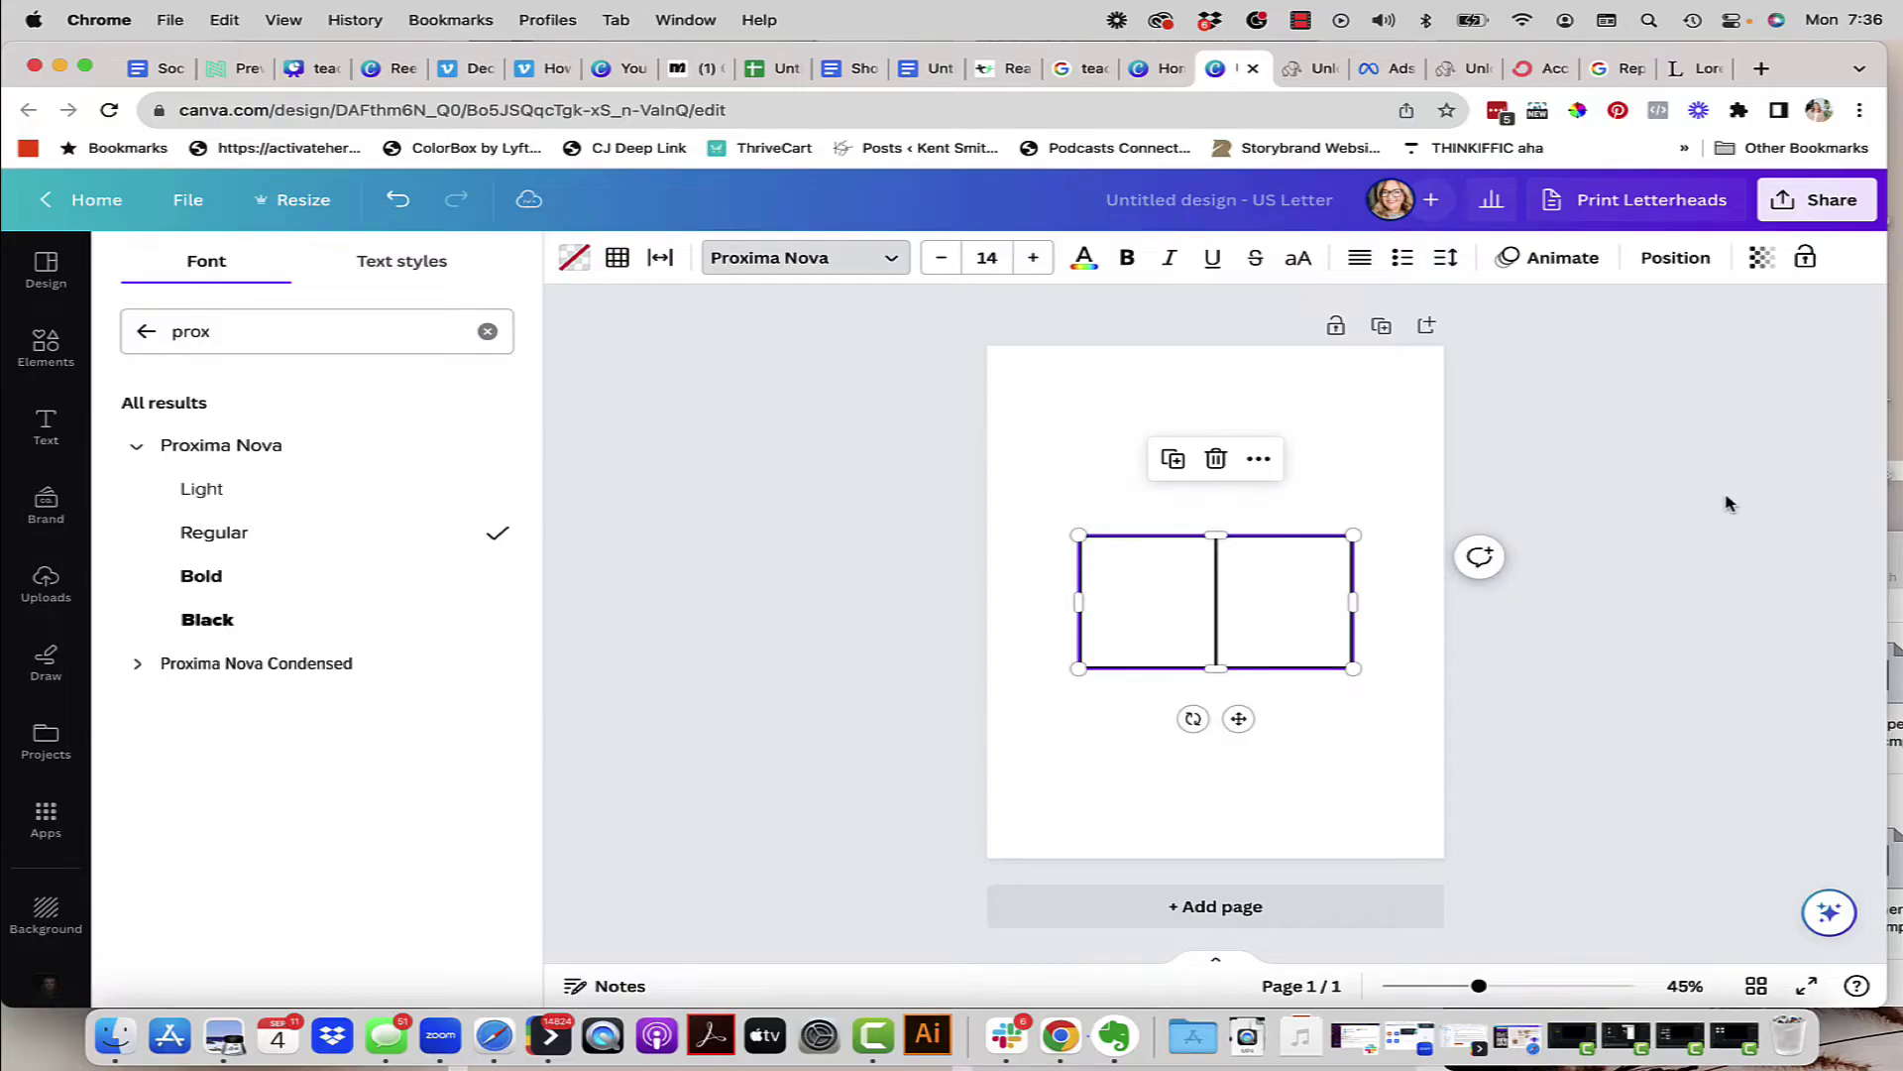
Step: In Google Docs, select the left column text from Lorem down to sapien
left_click(922, 67)
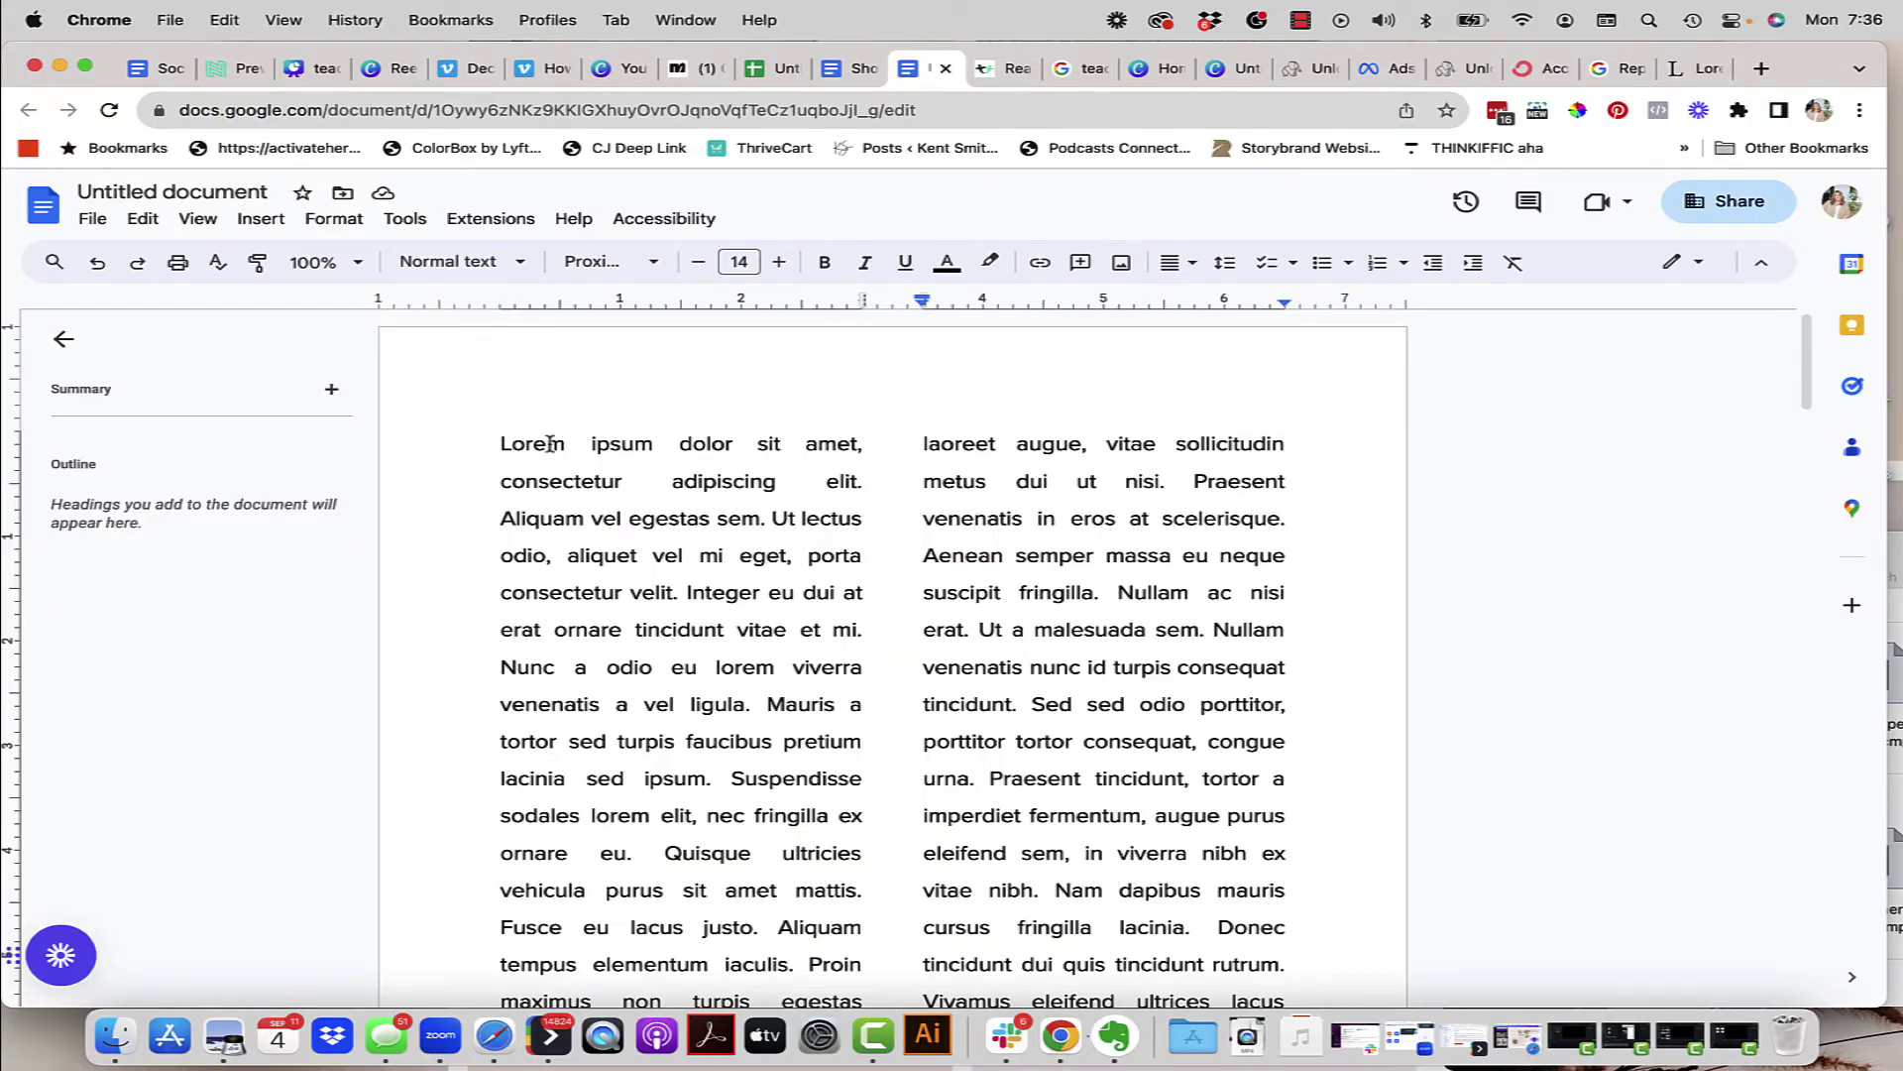
left_click(500, 443)
key("shift+Down")
key("shift+Down")
key("shift+Down")
key("shift+Down")
key("shift+Down")
key("shift+Down")
key("shift+Down")
key("shift+Down")
key("shift+Down")
key("shift+Down")
key("shift+Down")
key("shift+Down")
key("shift+Down")
key("shift+Down")
key("shift+Down")
key("shift+Down")
key("shift+Down")
key("shift+Down")
key("shift+Down")
key("shift+Down")
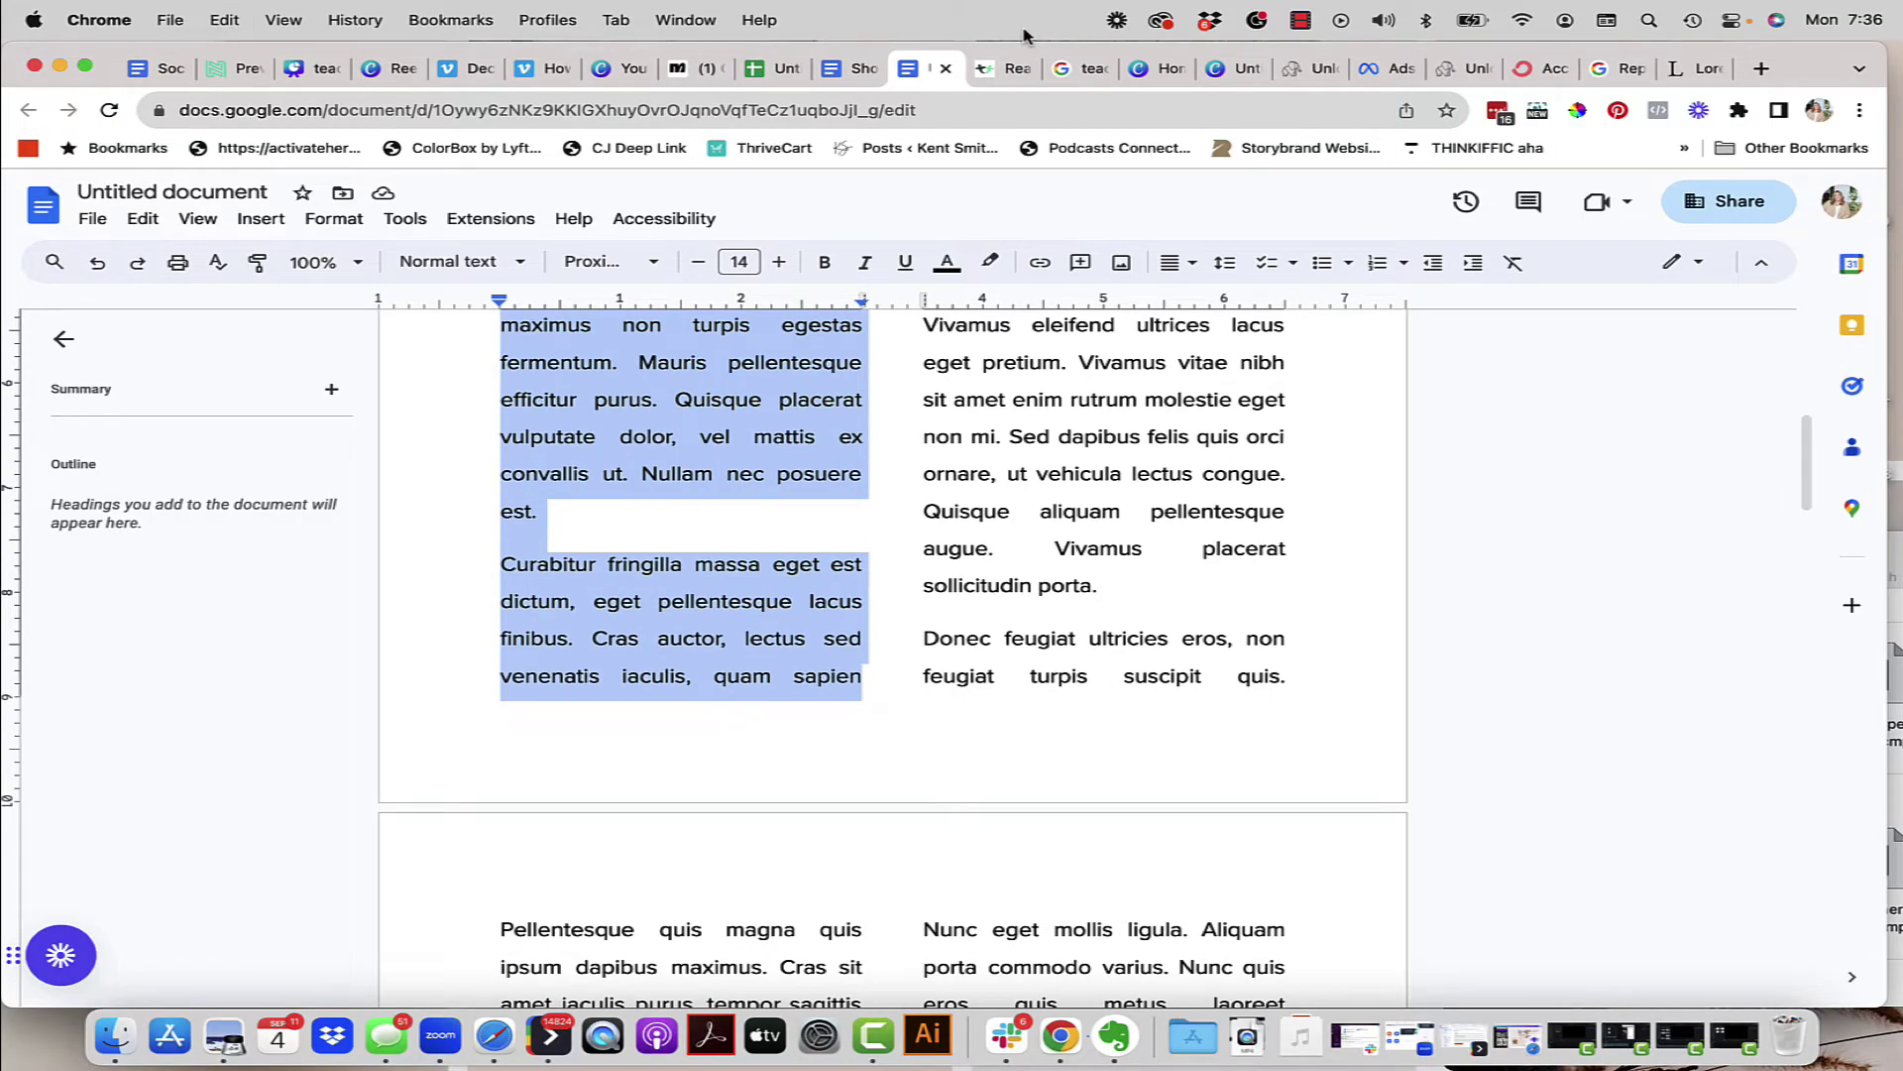
Step: Paste the Docs left-column text into the table's left cell
left_click(1230, 67)
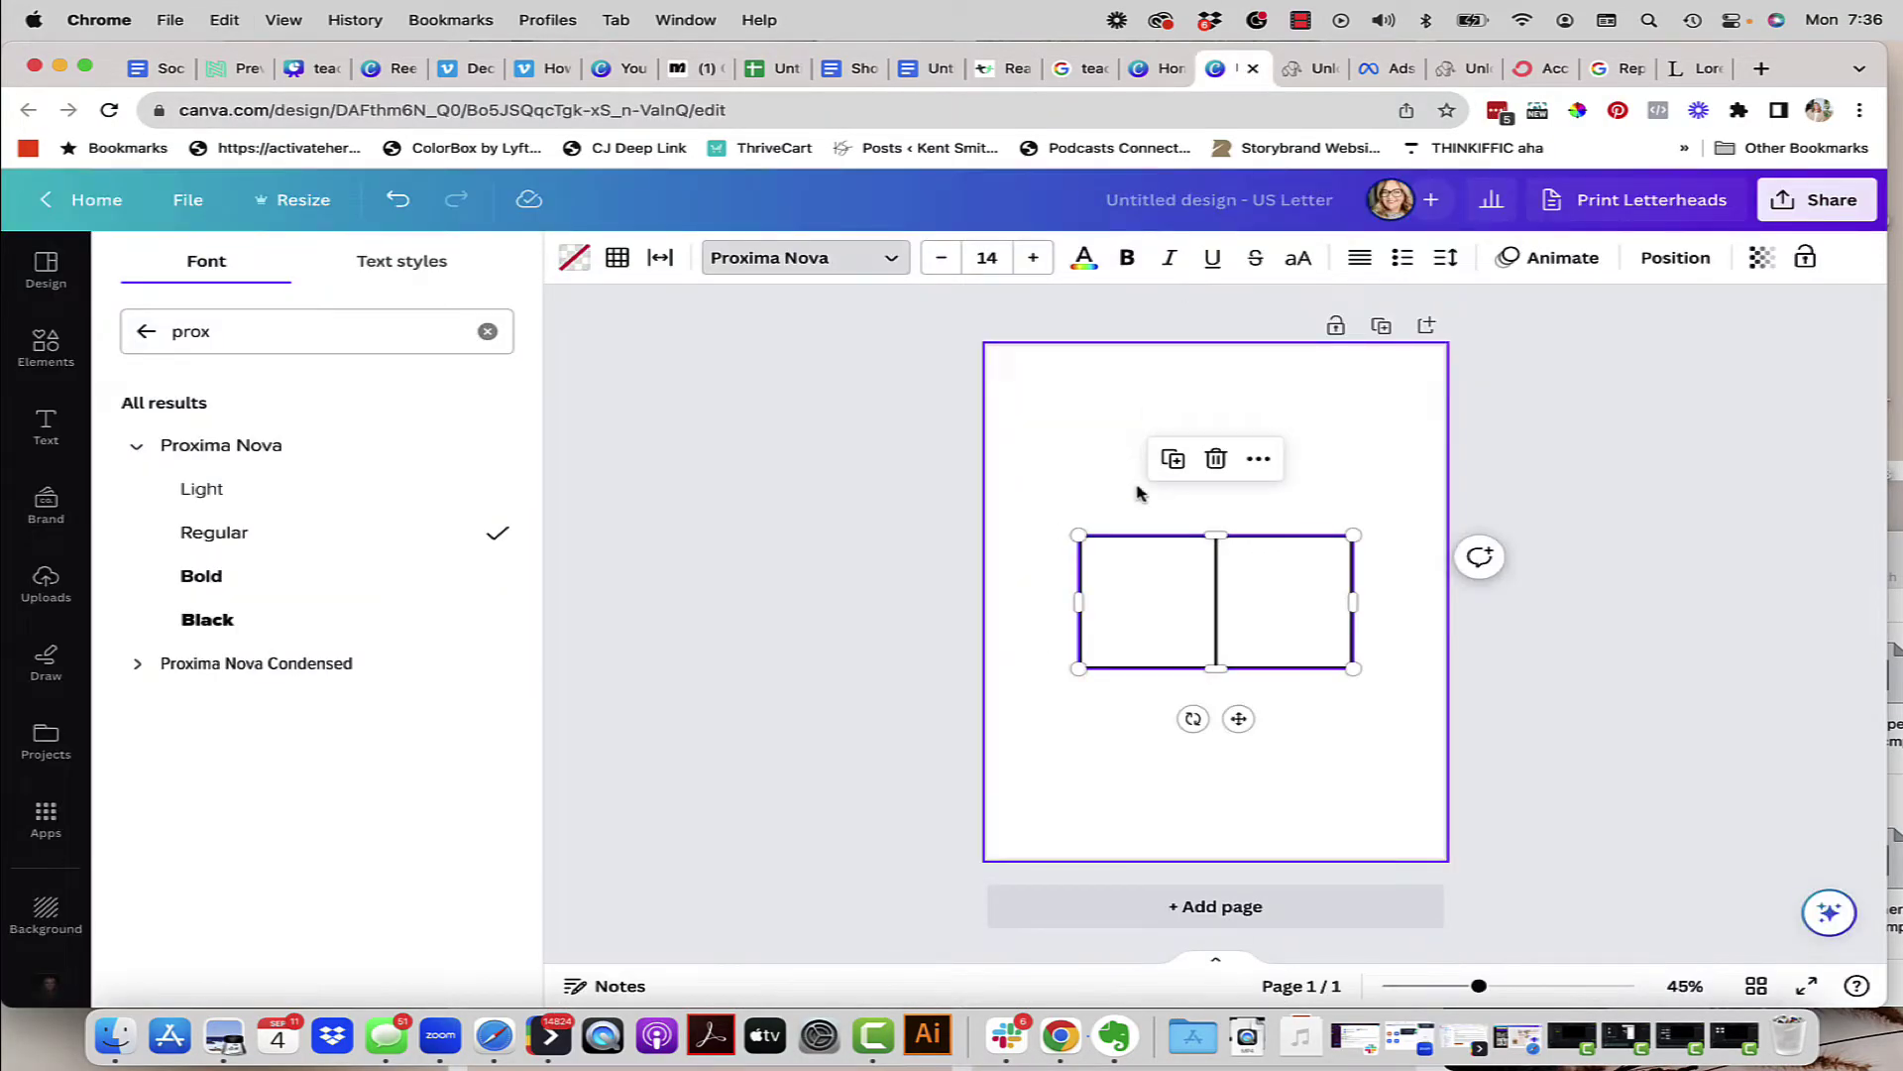
left_click(1130, 587)
key("cmd+v")
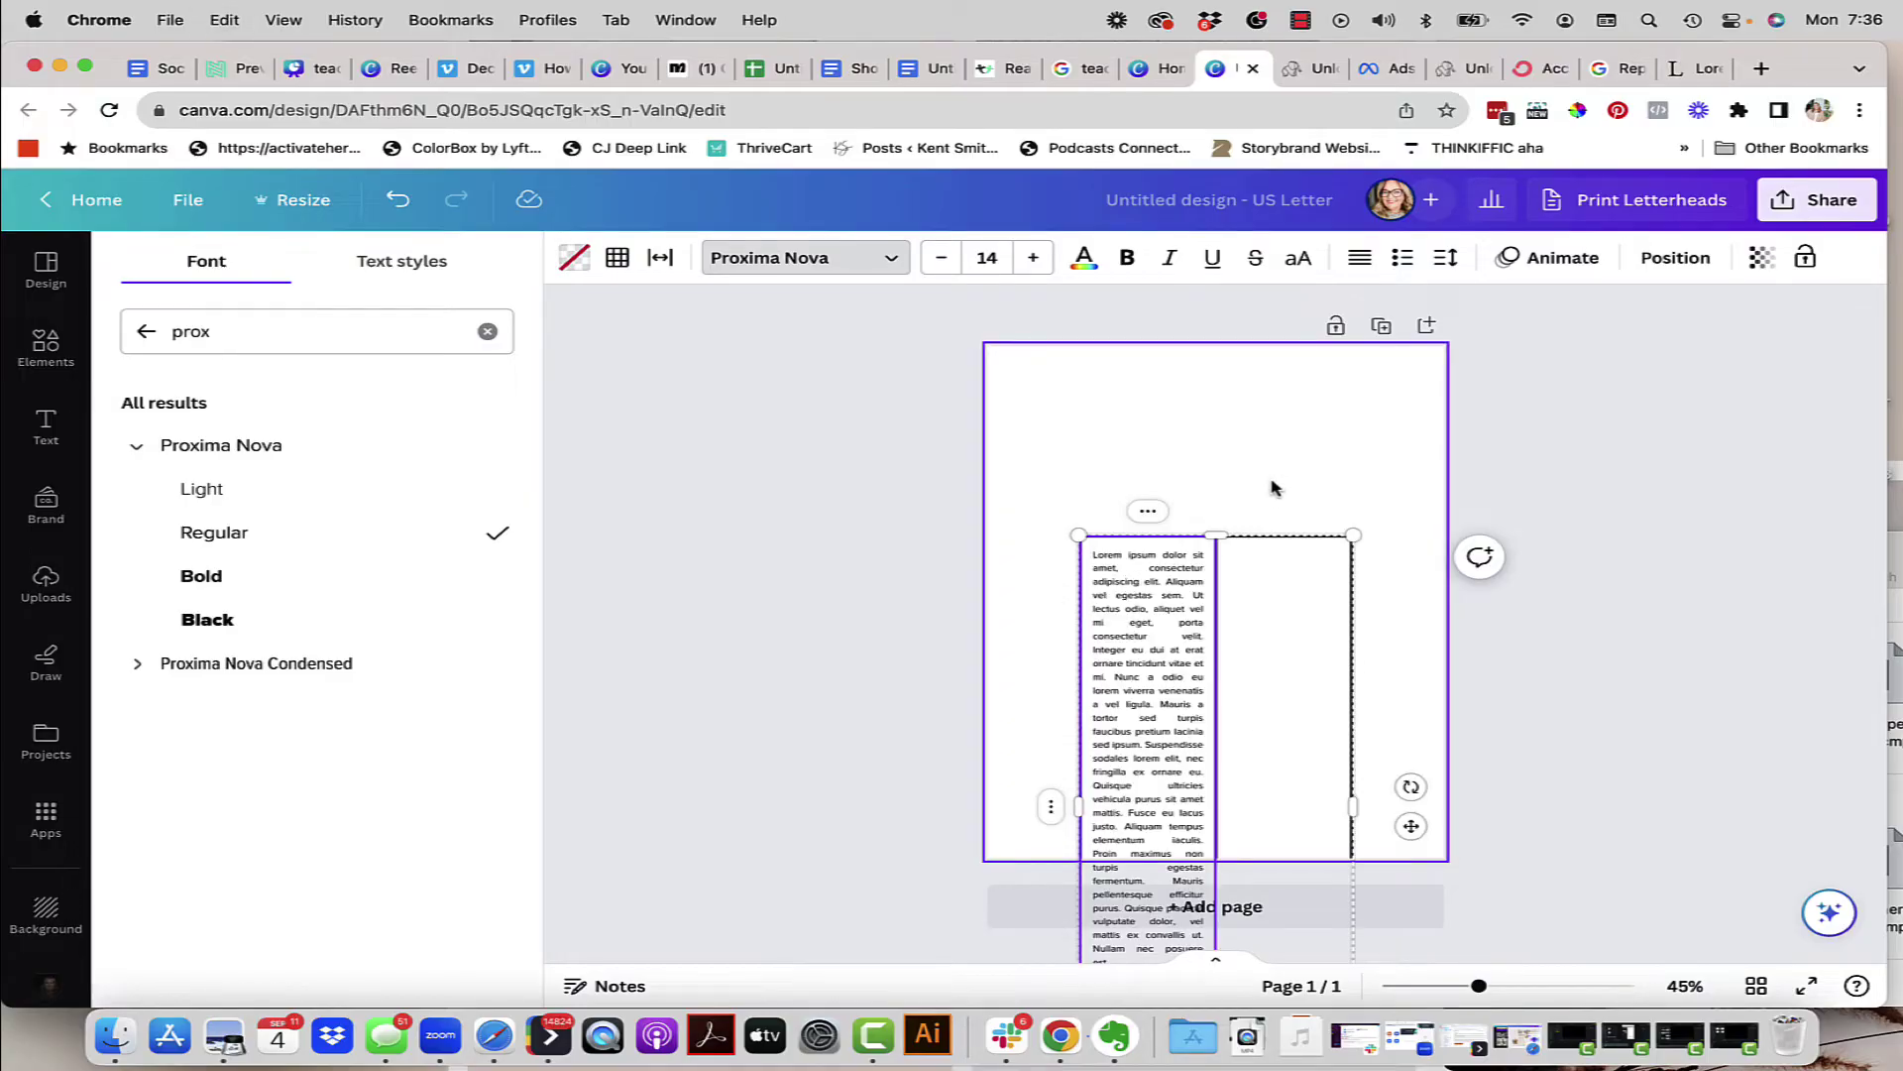
left_click(1302, 475)
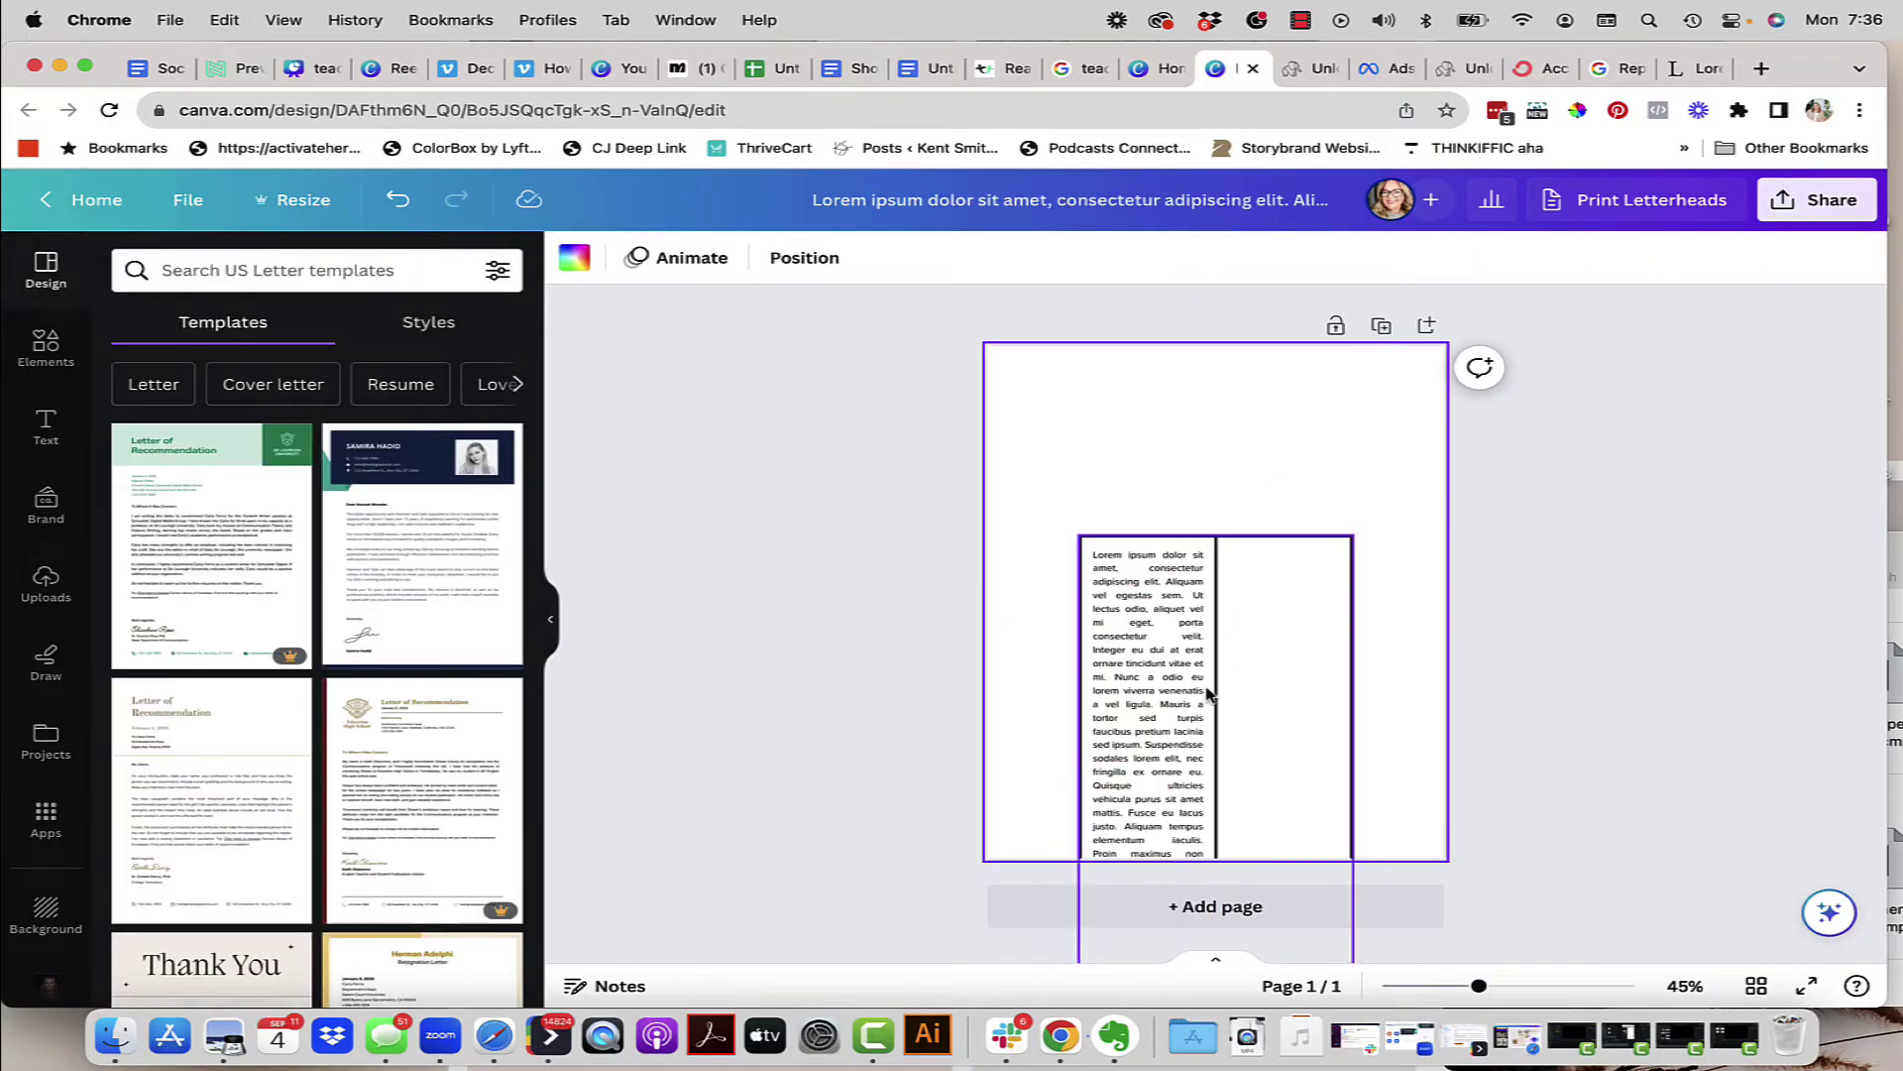
Step: Move the table up the page at width 5.7, then select the Docs right-column text
left_click_drag(1183, 710, 1183, 561)
left_click_drag(1076, 656, 1032, 668)
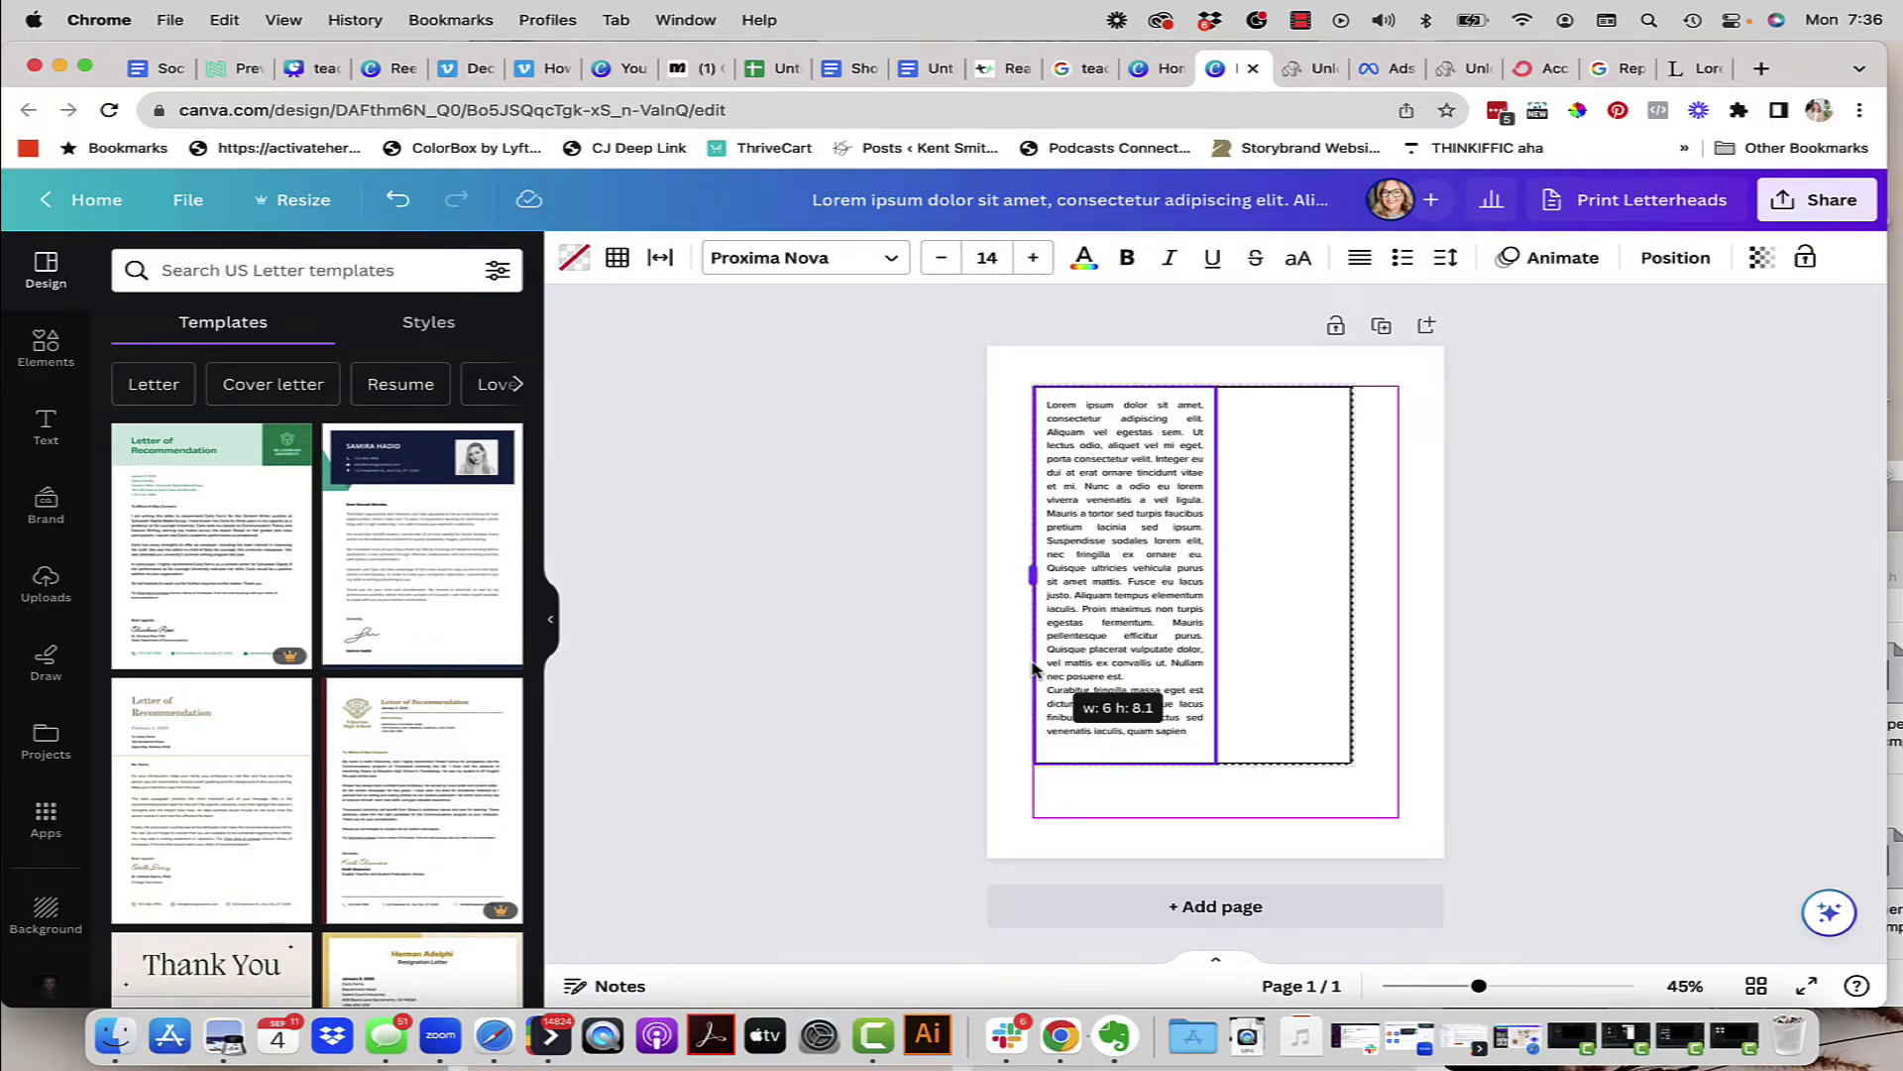
left_click_drag(1033, 670, 1047, 666)
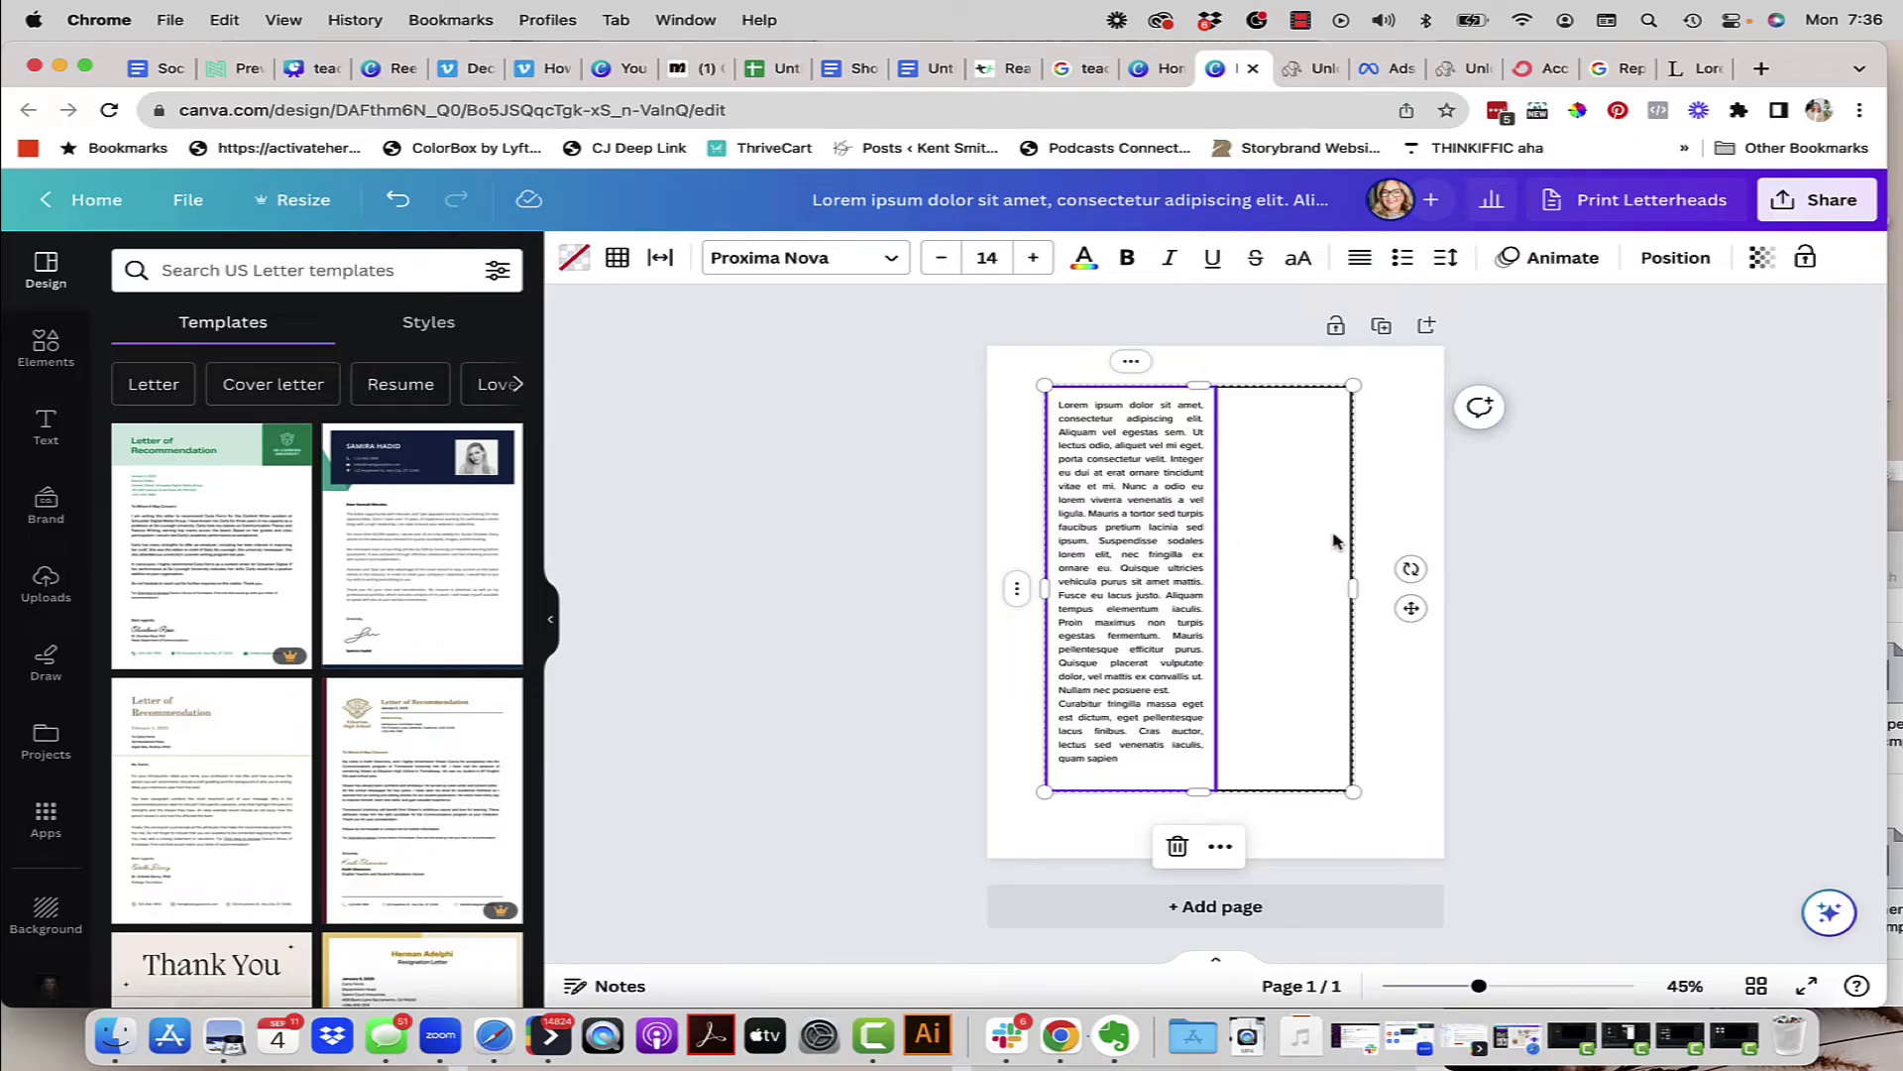
left_click(934, 67)
left_click_drag(1281, 680, 915, 401)
key("super+c")
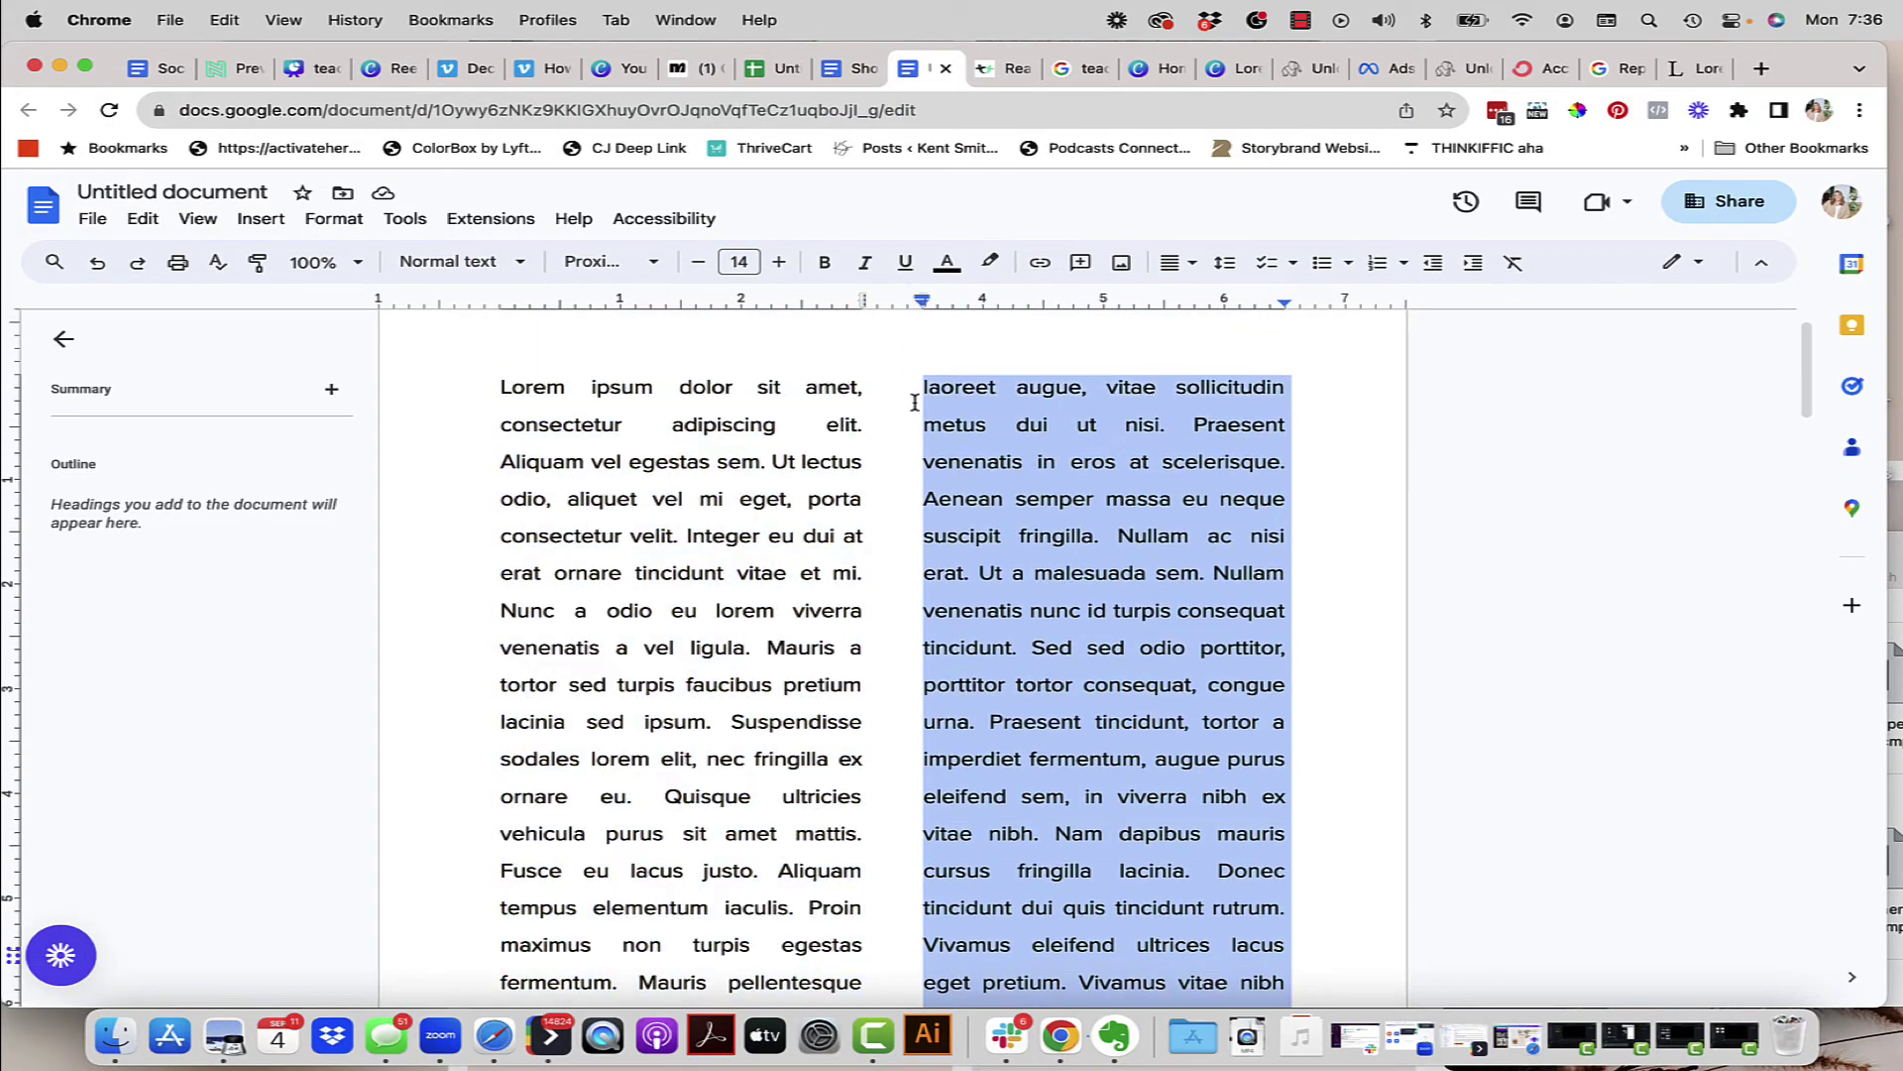
Step: Paste the Docs right-column text into the table's right cell
left_click(1248, 78)
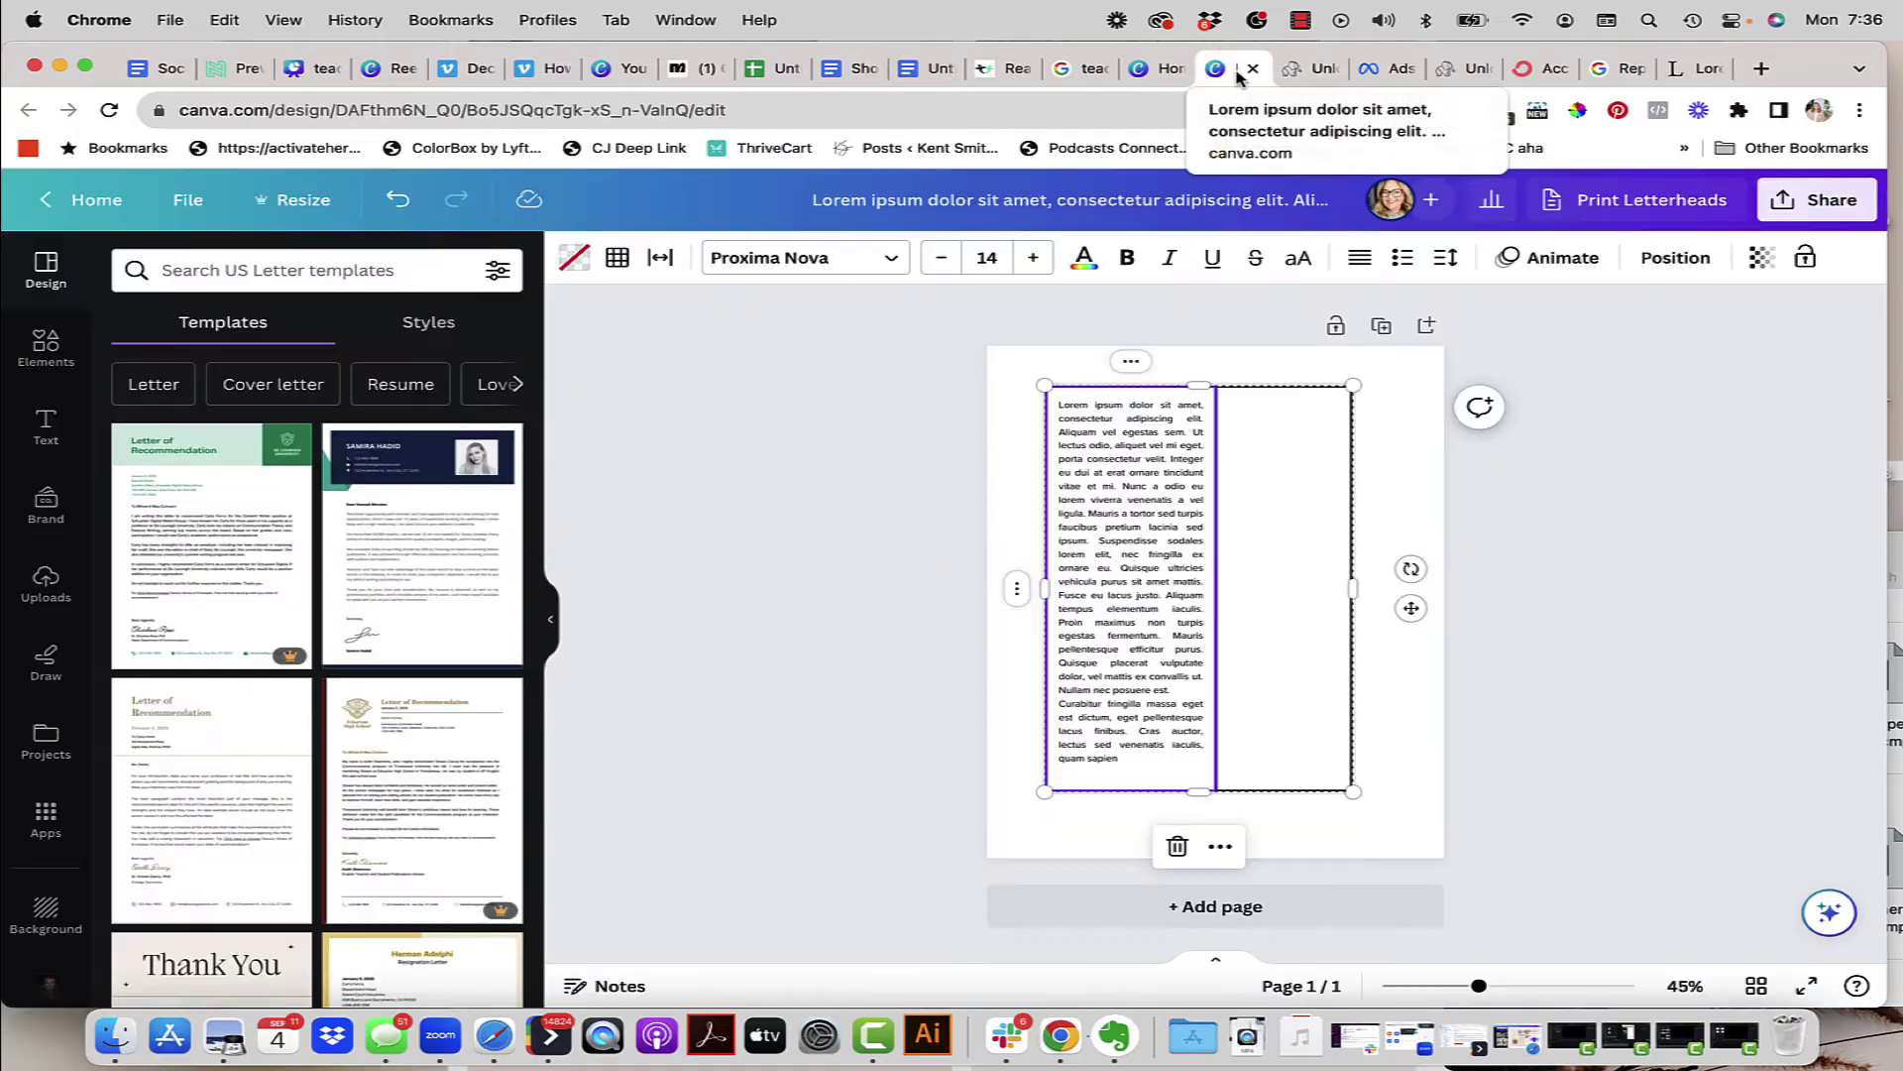
left_click(1275, 508)
key("super+v")
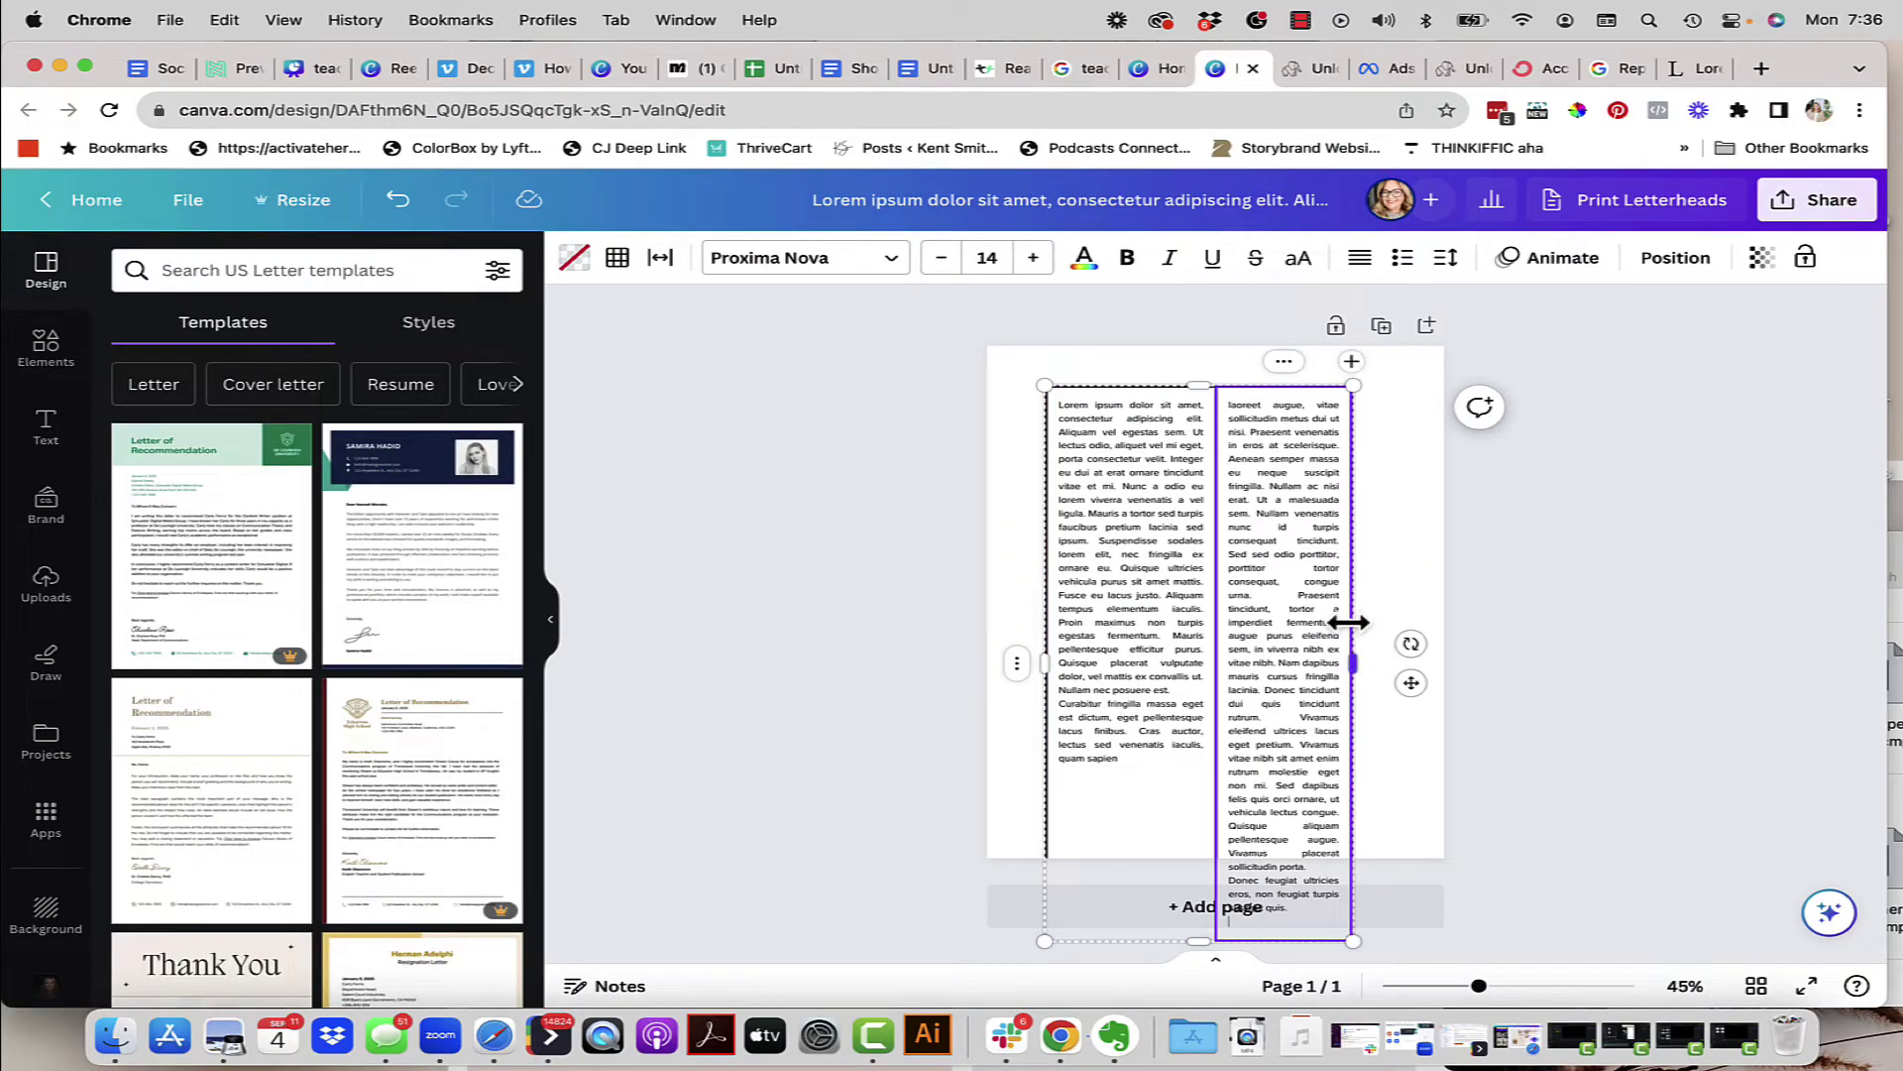
Step: Equalize the column widths, fit the row height to its text, and widen the table to about 6.4
left_click(1017, 667)
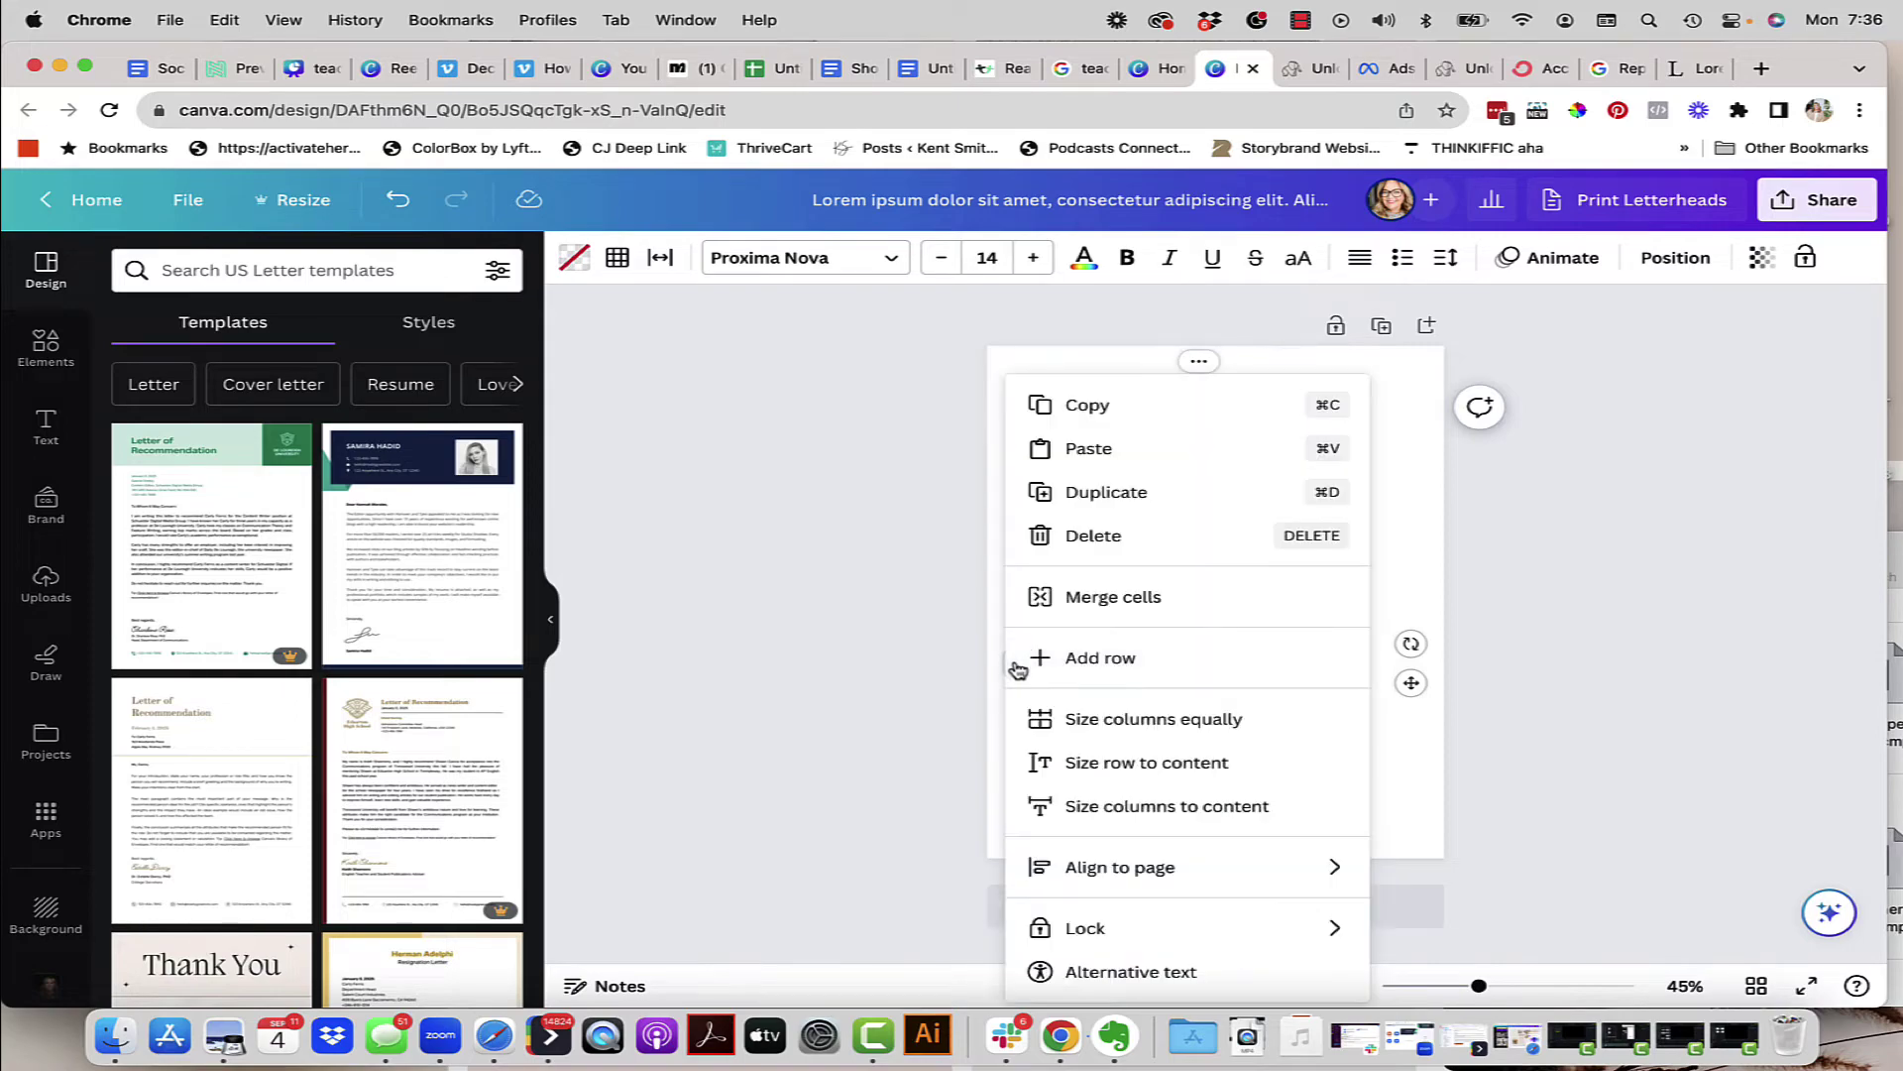
left_click(1082, 721)
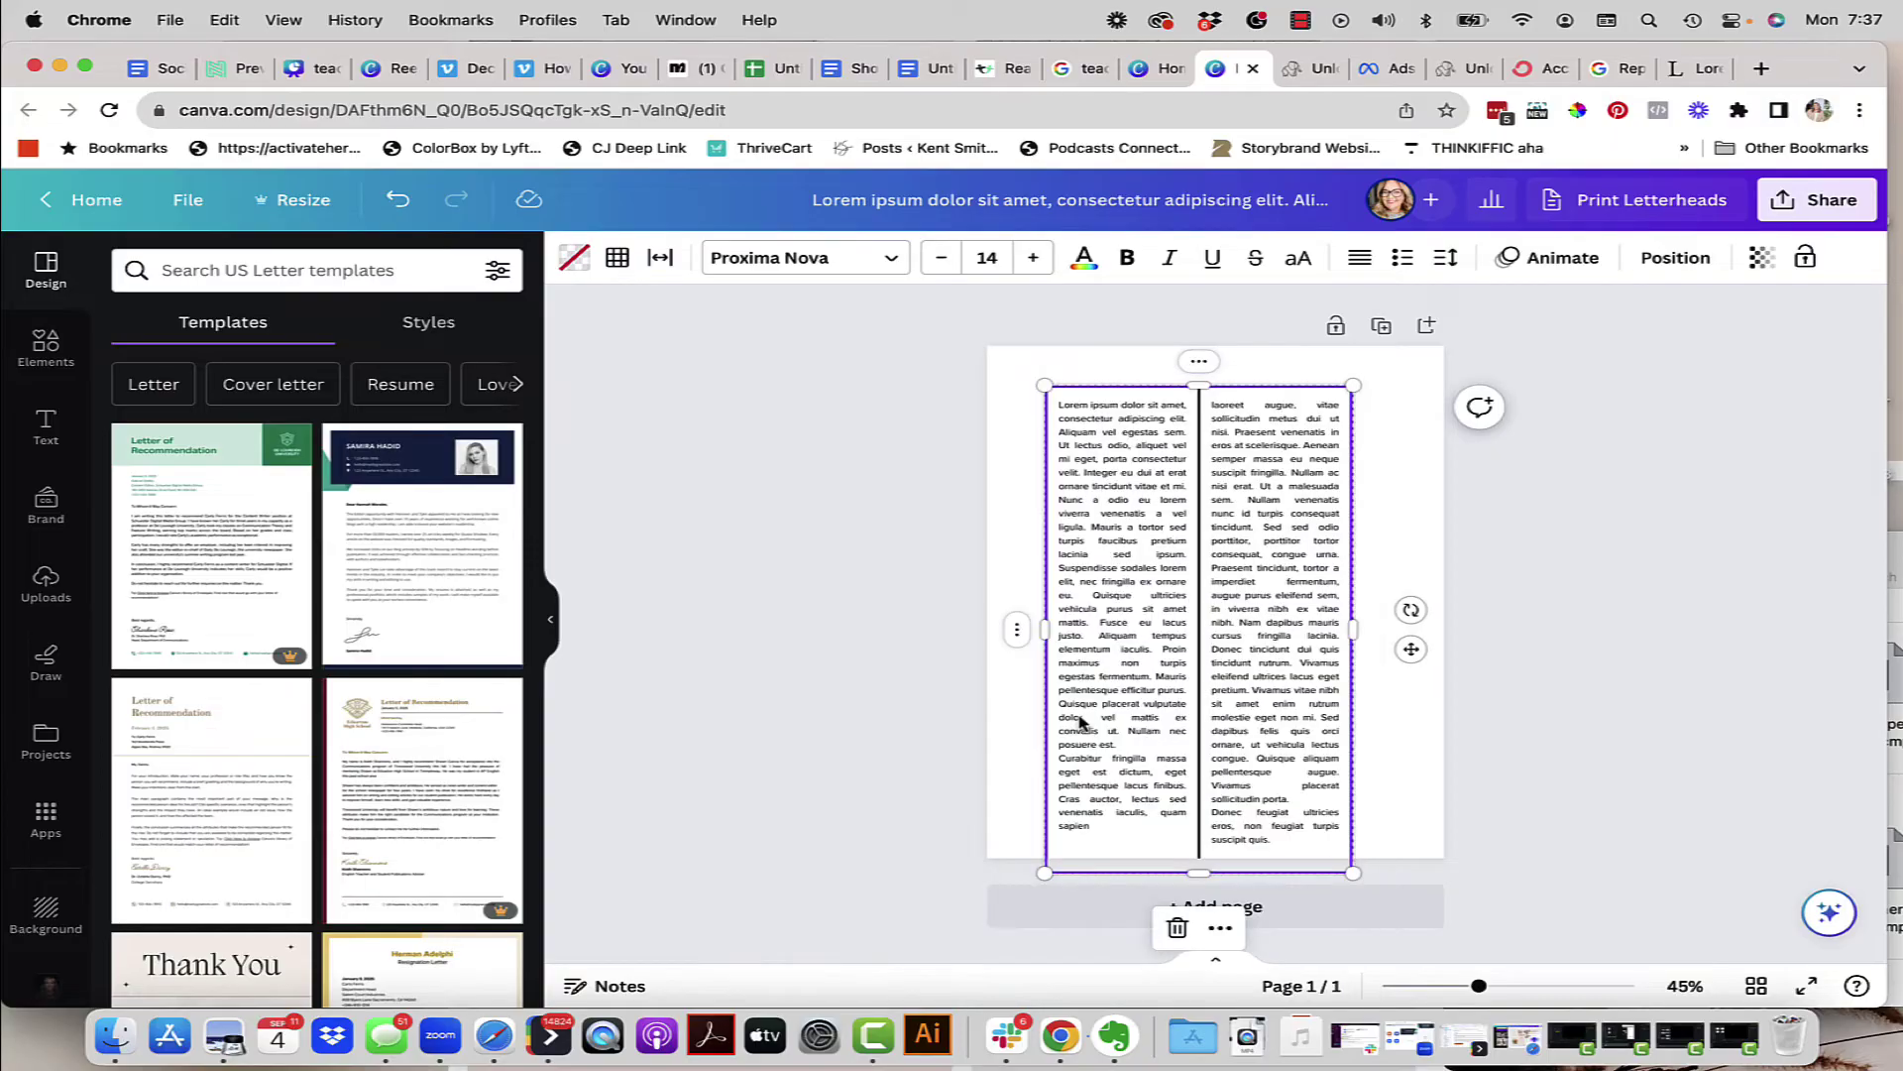
left_click(1016, 629)
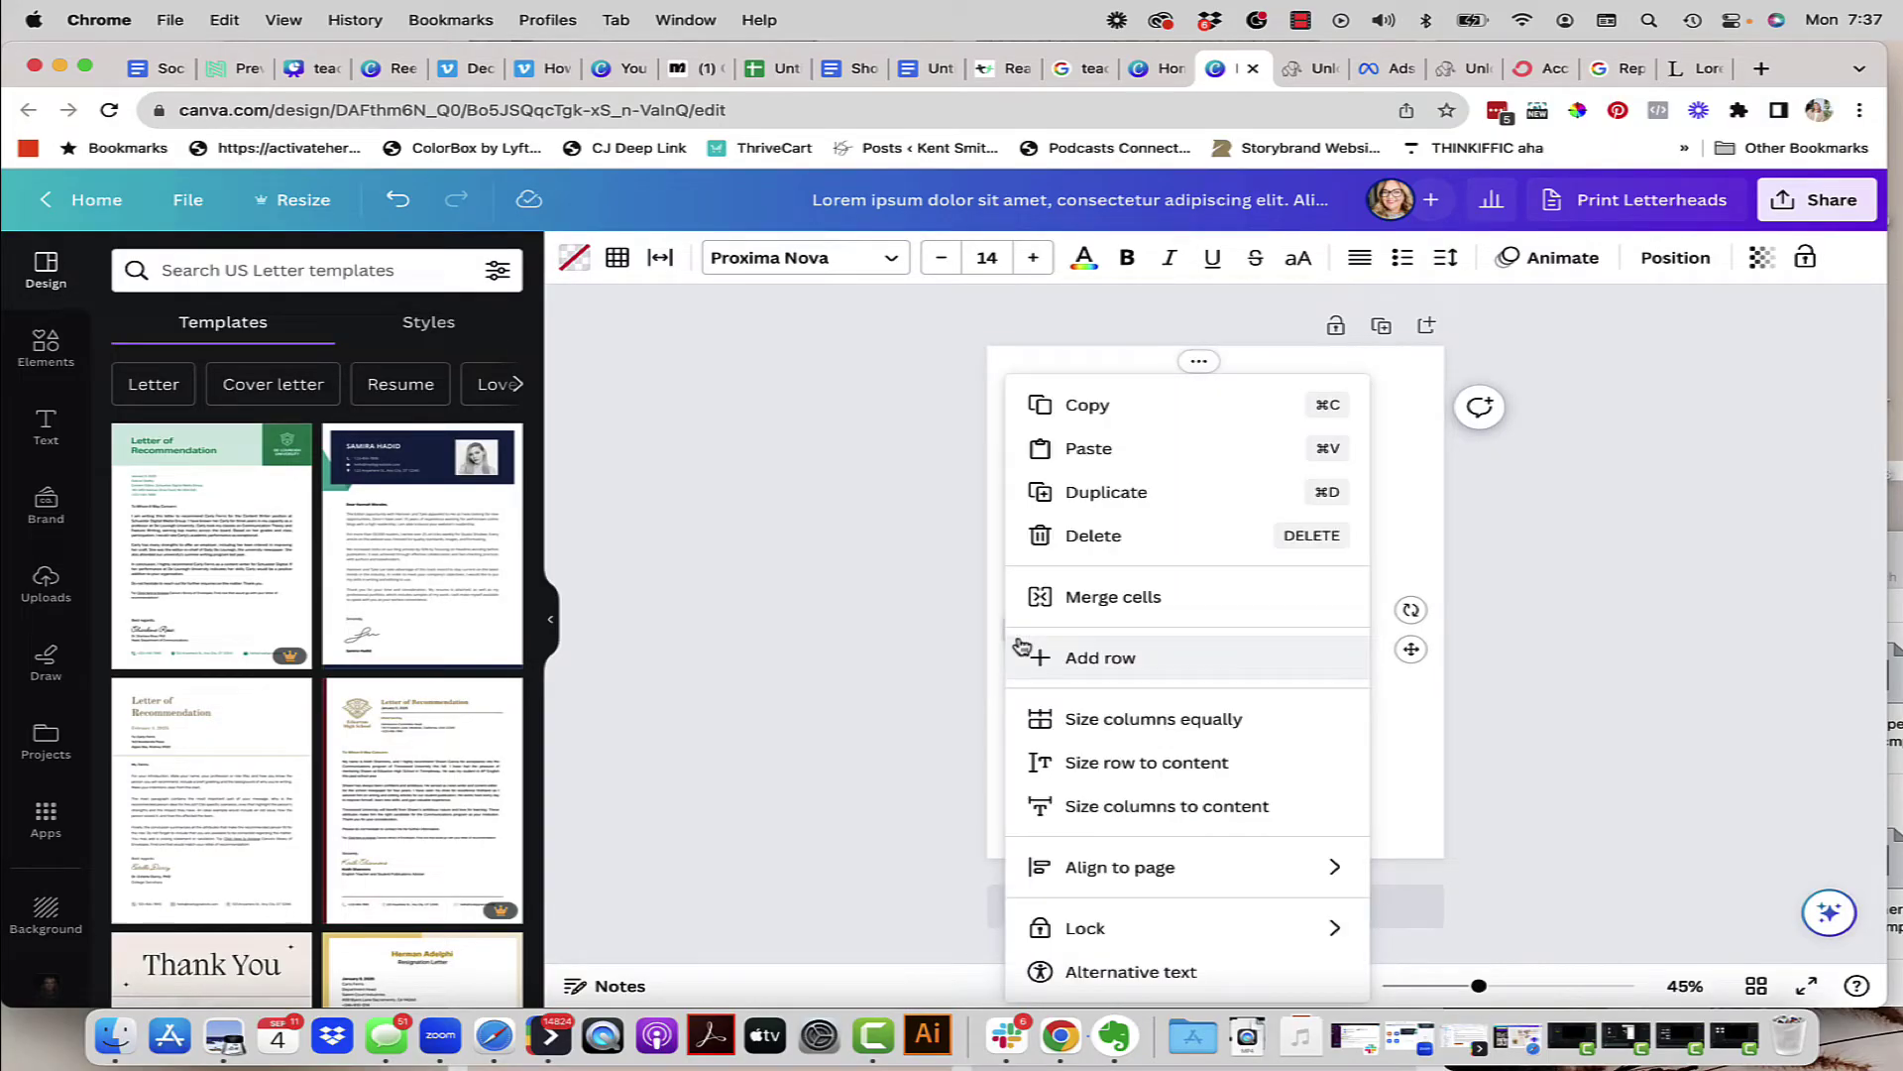
left_click(1118, 763)
left_click_drag(1352, 627, 1399, 631)
left_click(1572, 663)
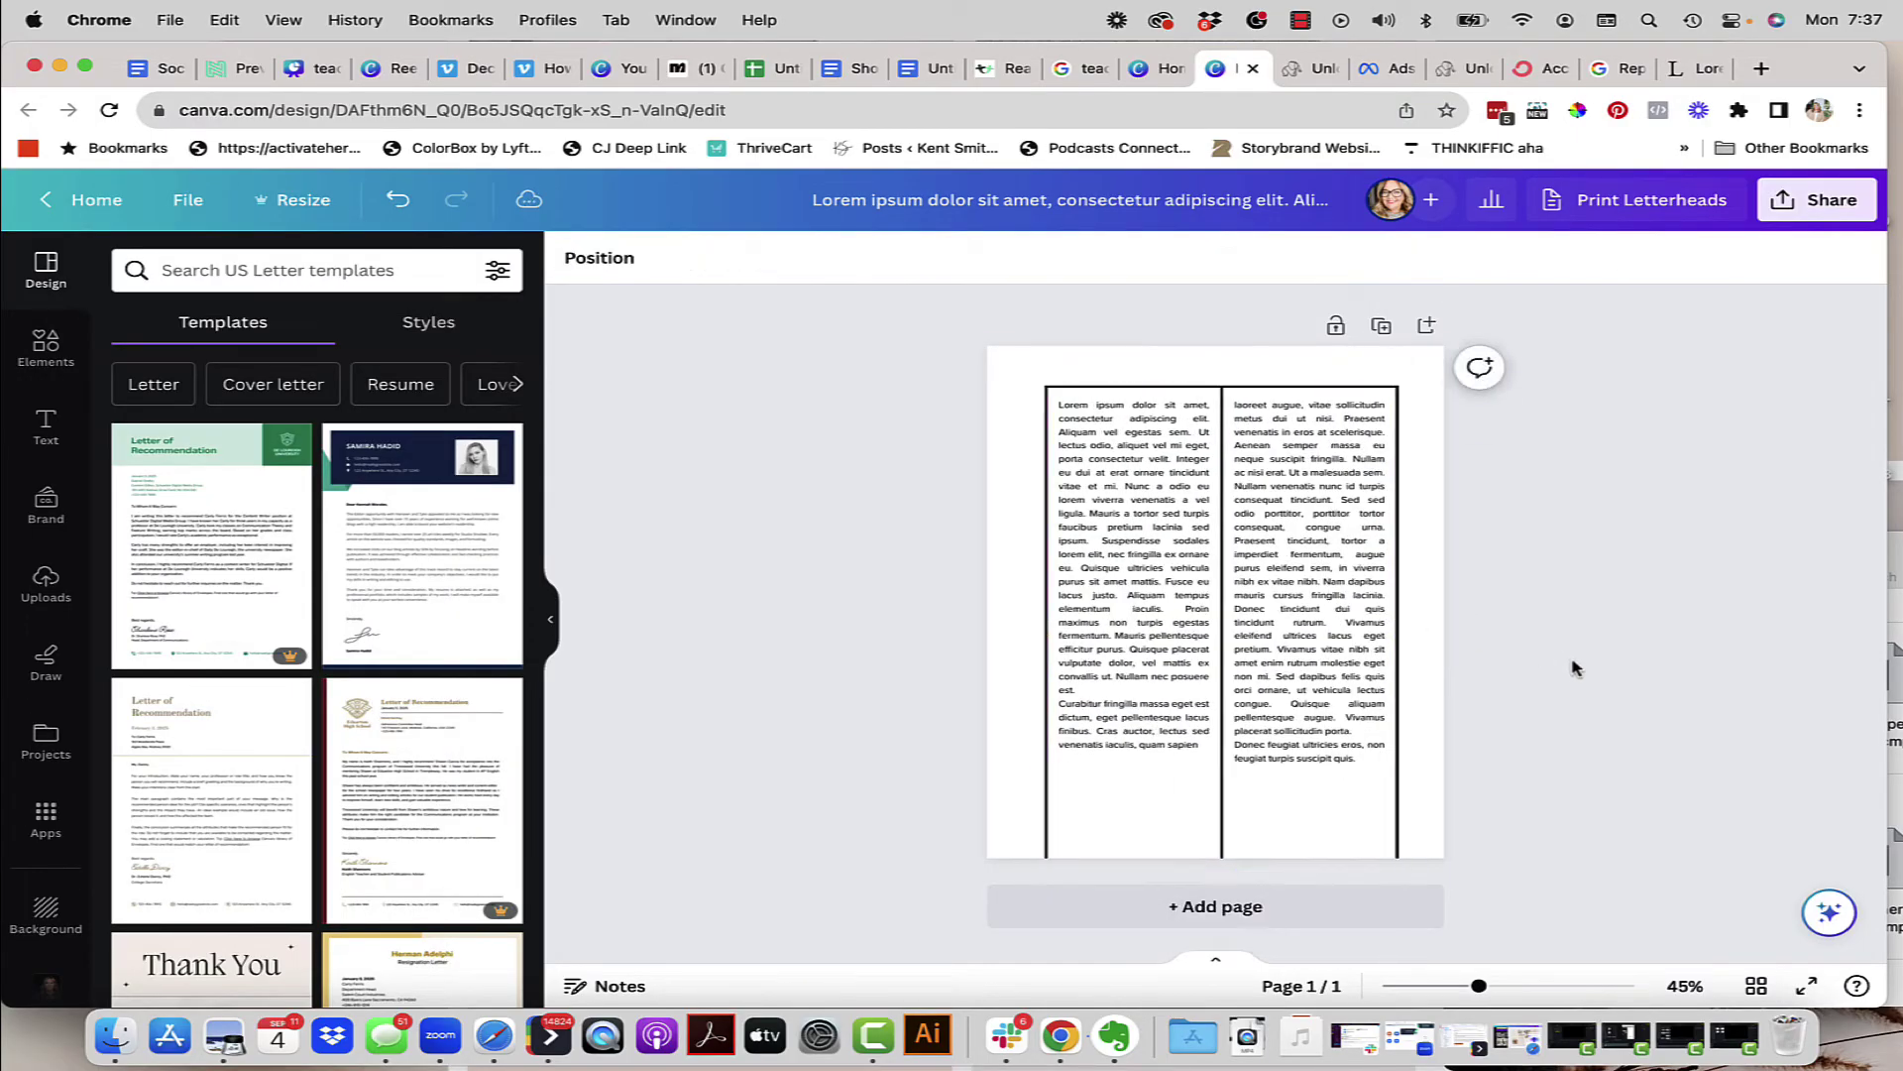
Step: Select the whole table and set its cell spacing to 20
left_click(1338, 721)
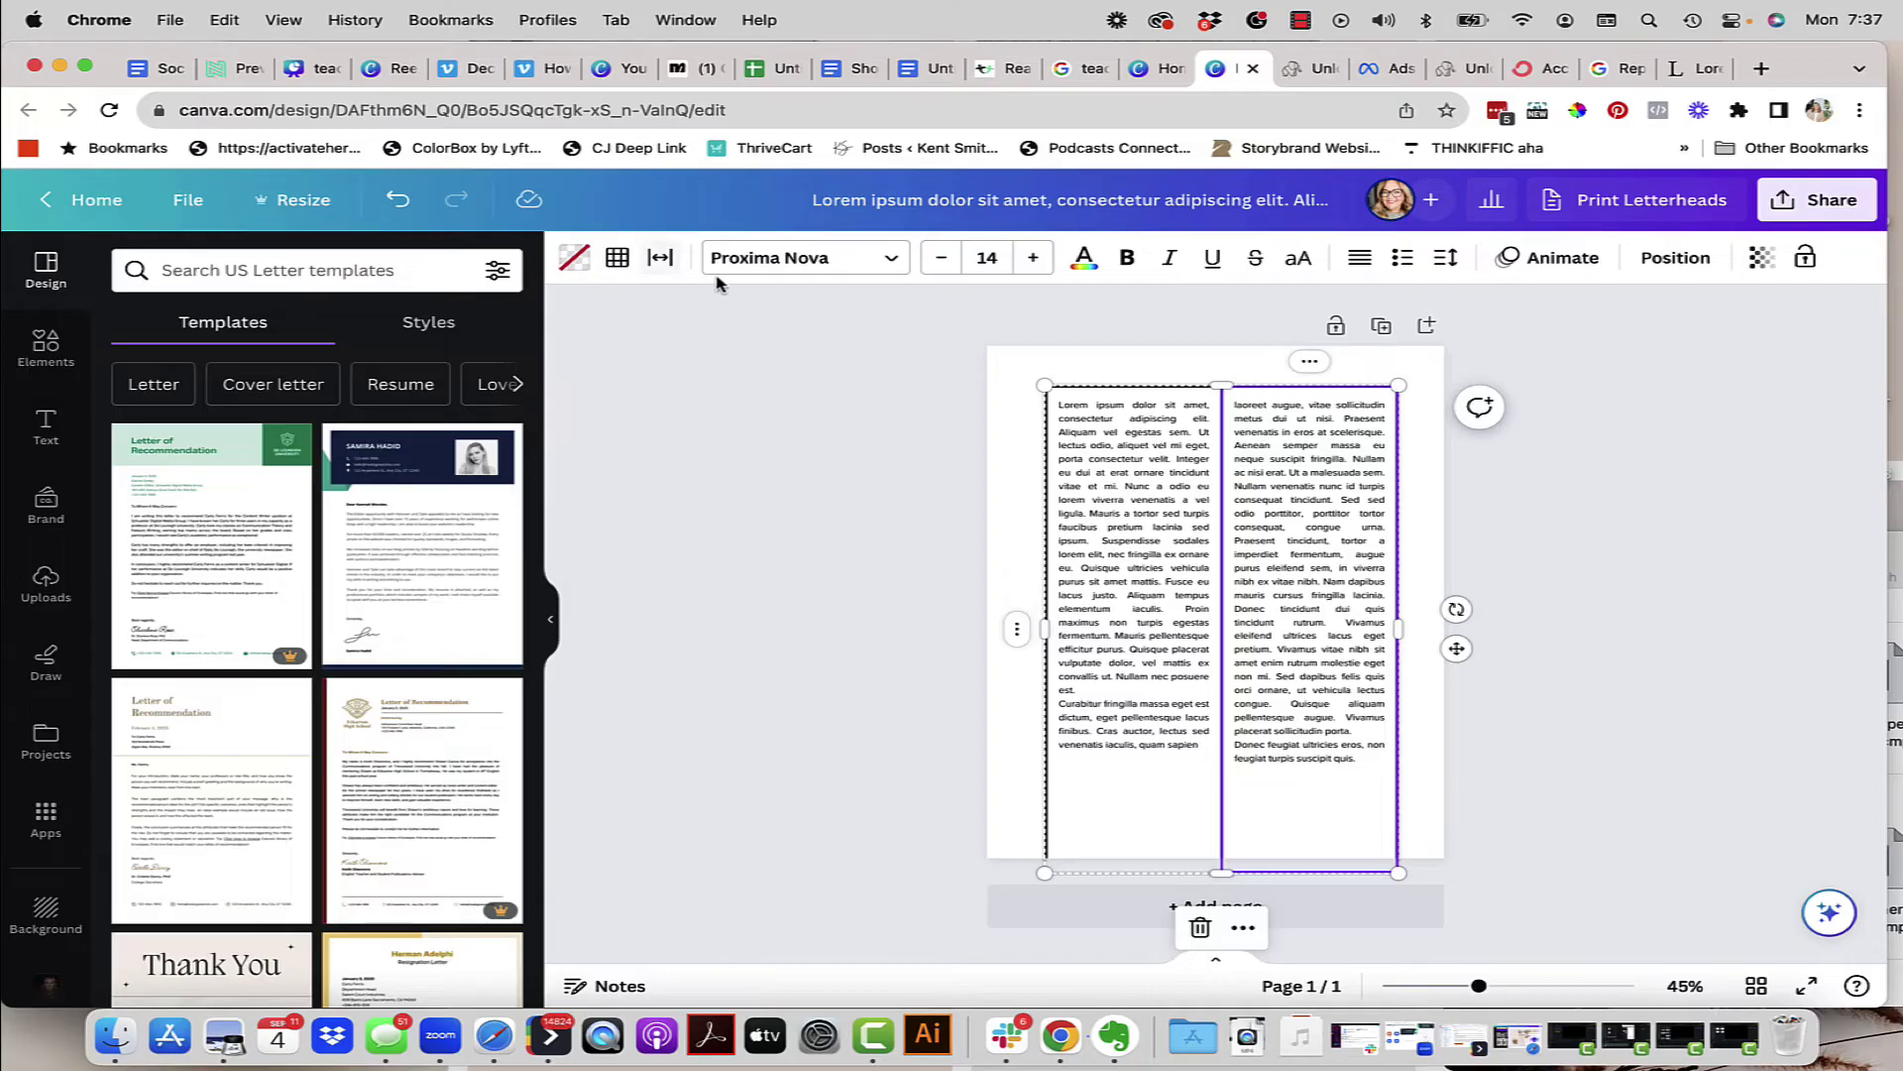
left_click(1593, 603)
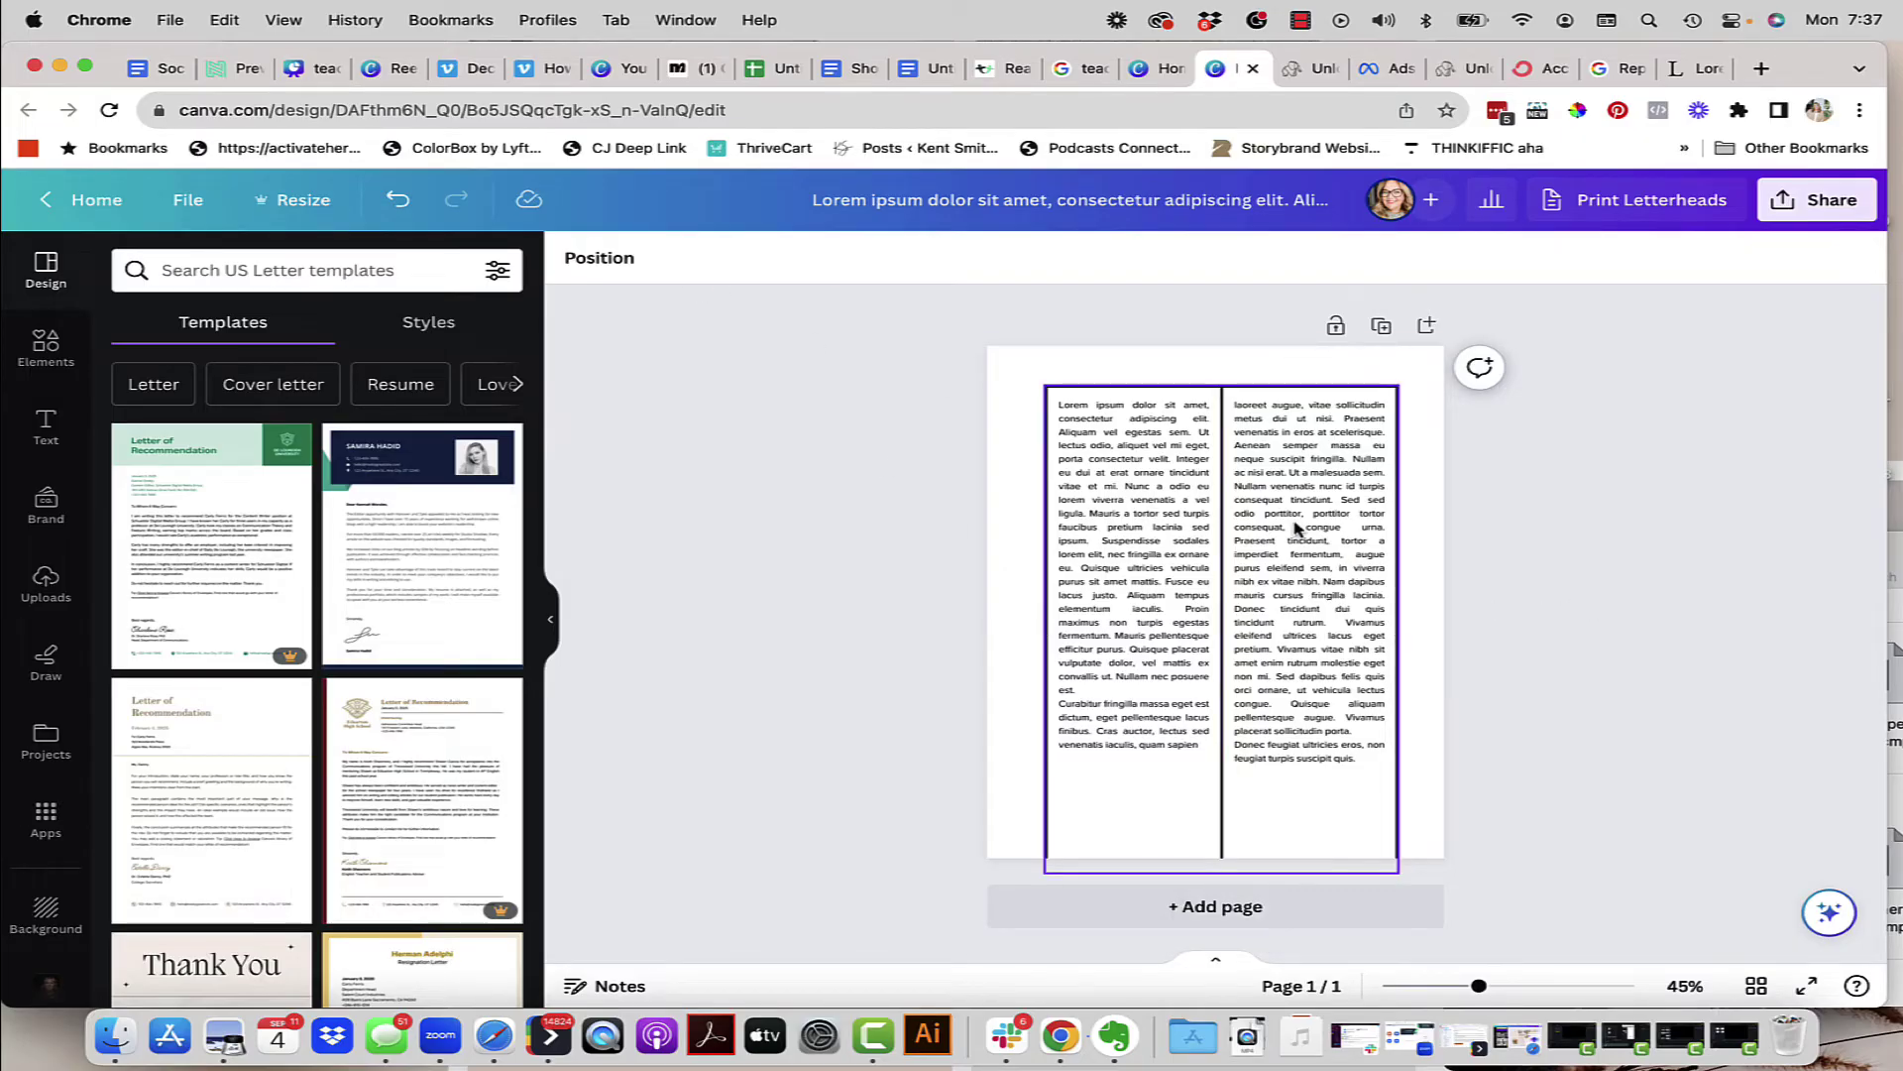
left_click(1343, 613)
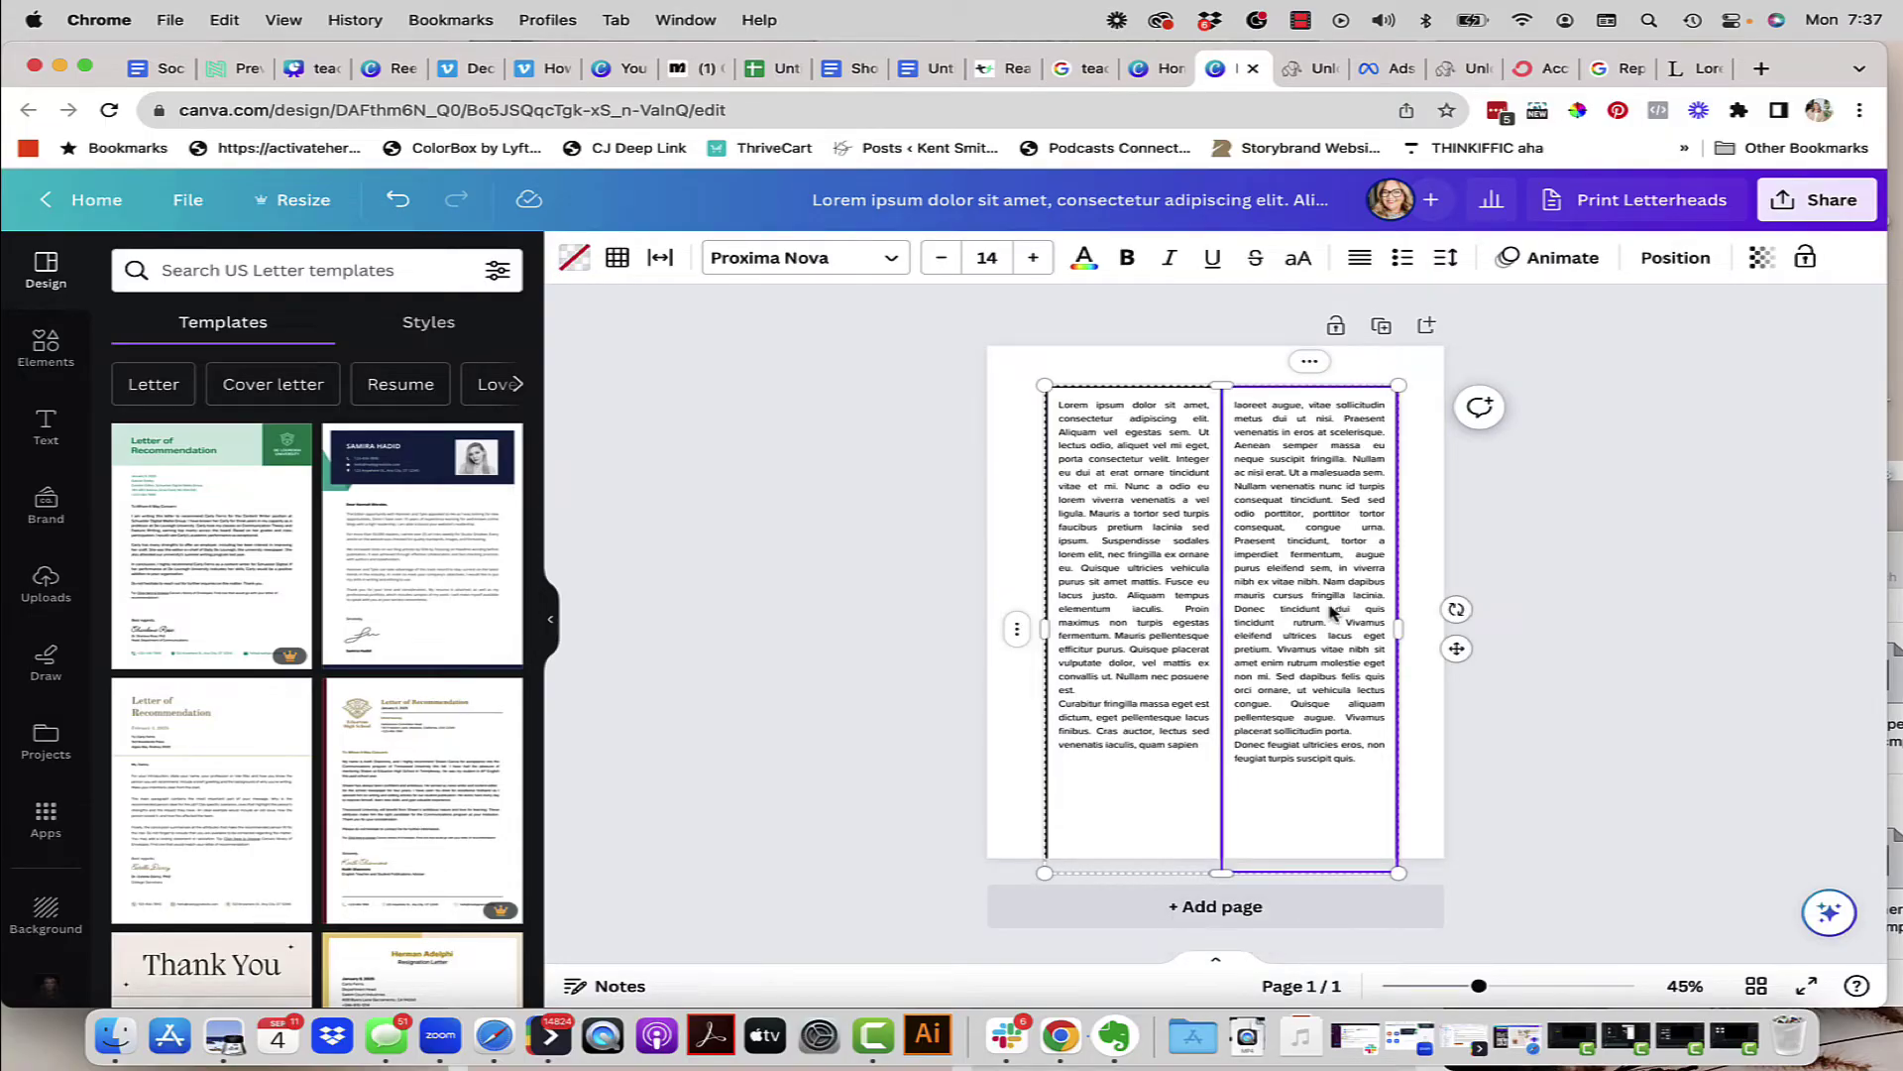
left_click(1157, 592)
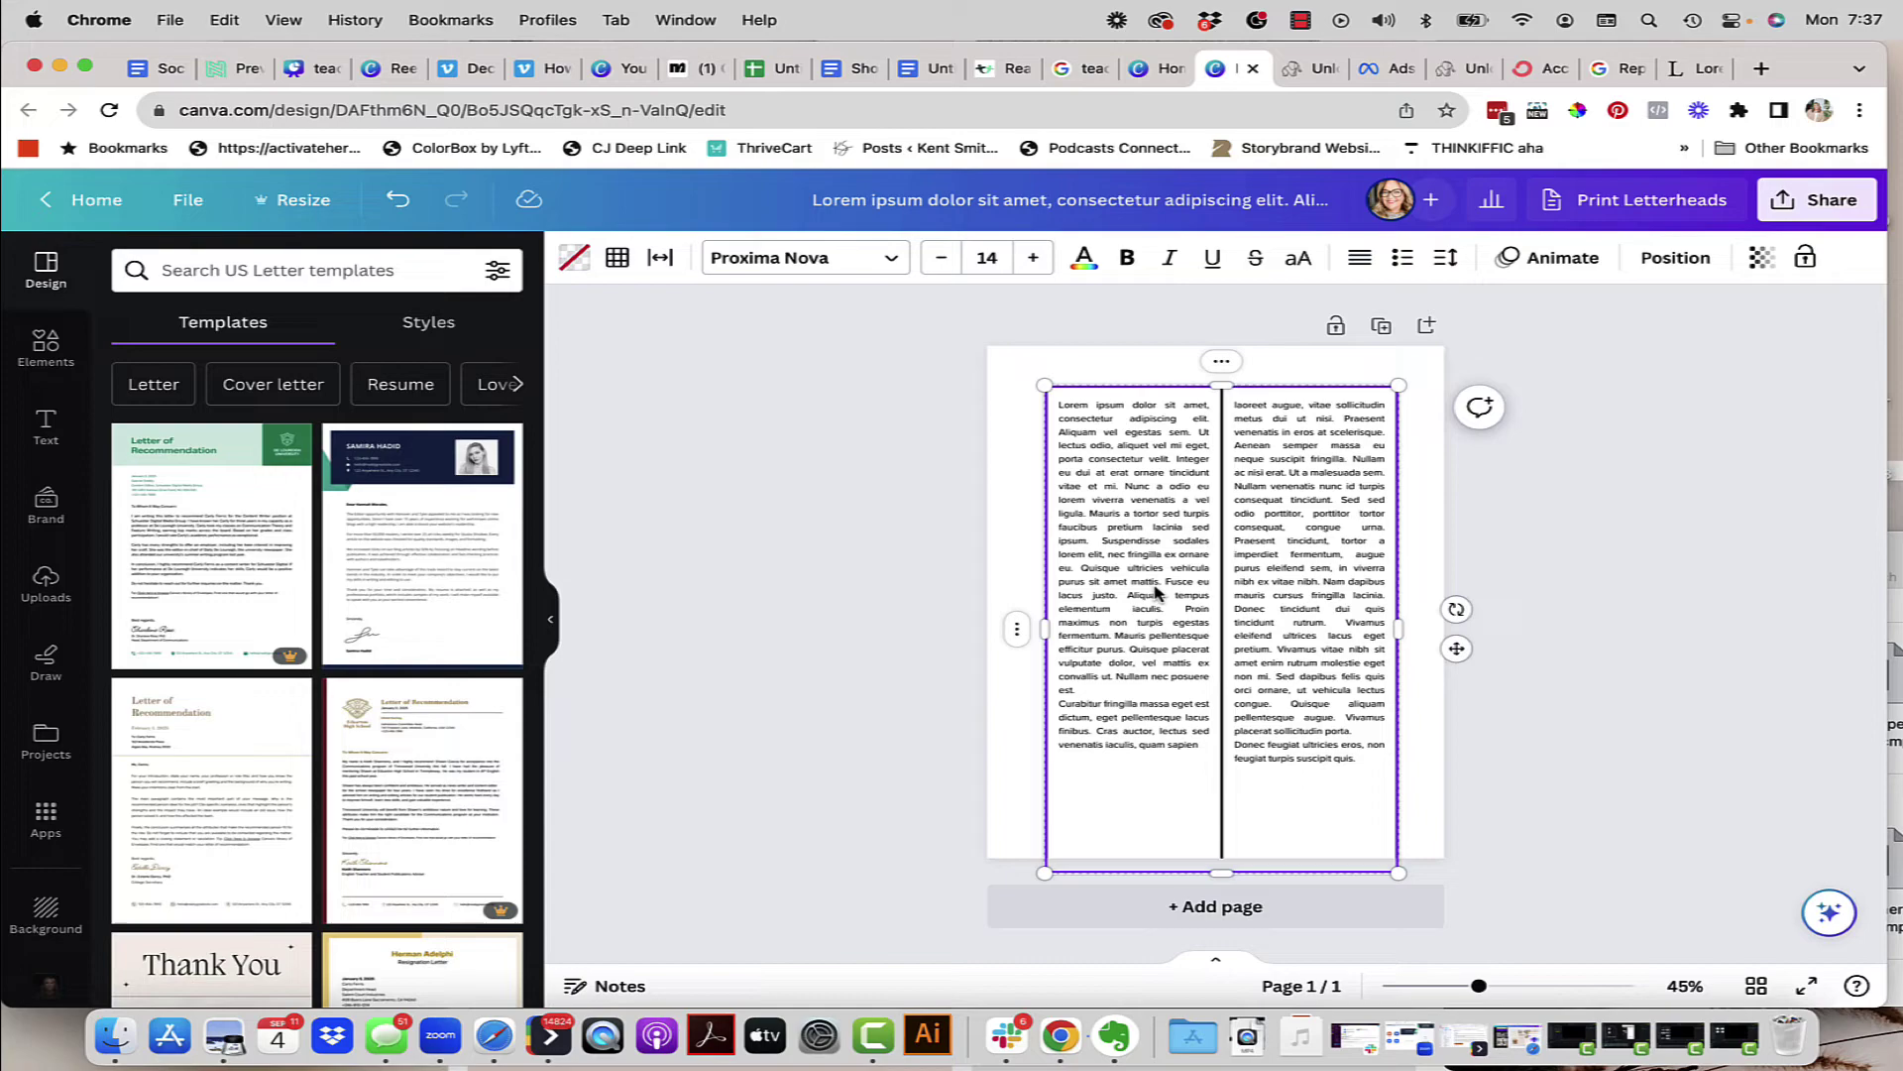
left_click(662, 266)
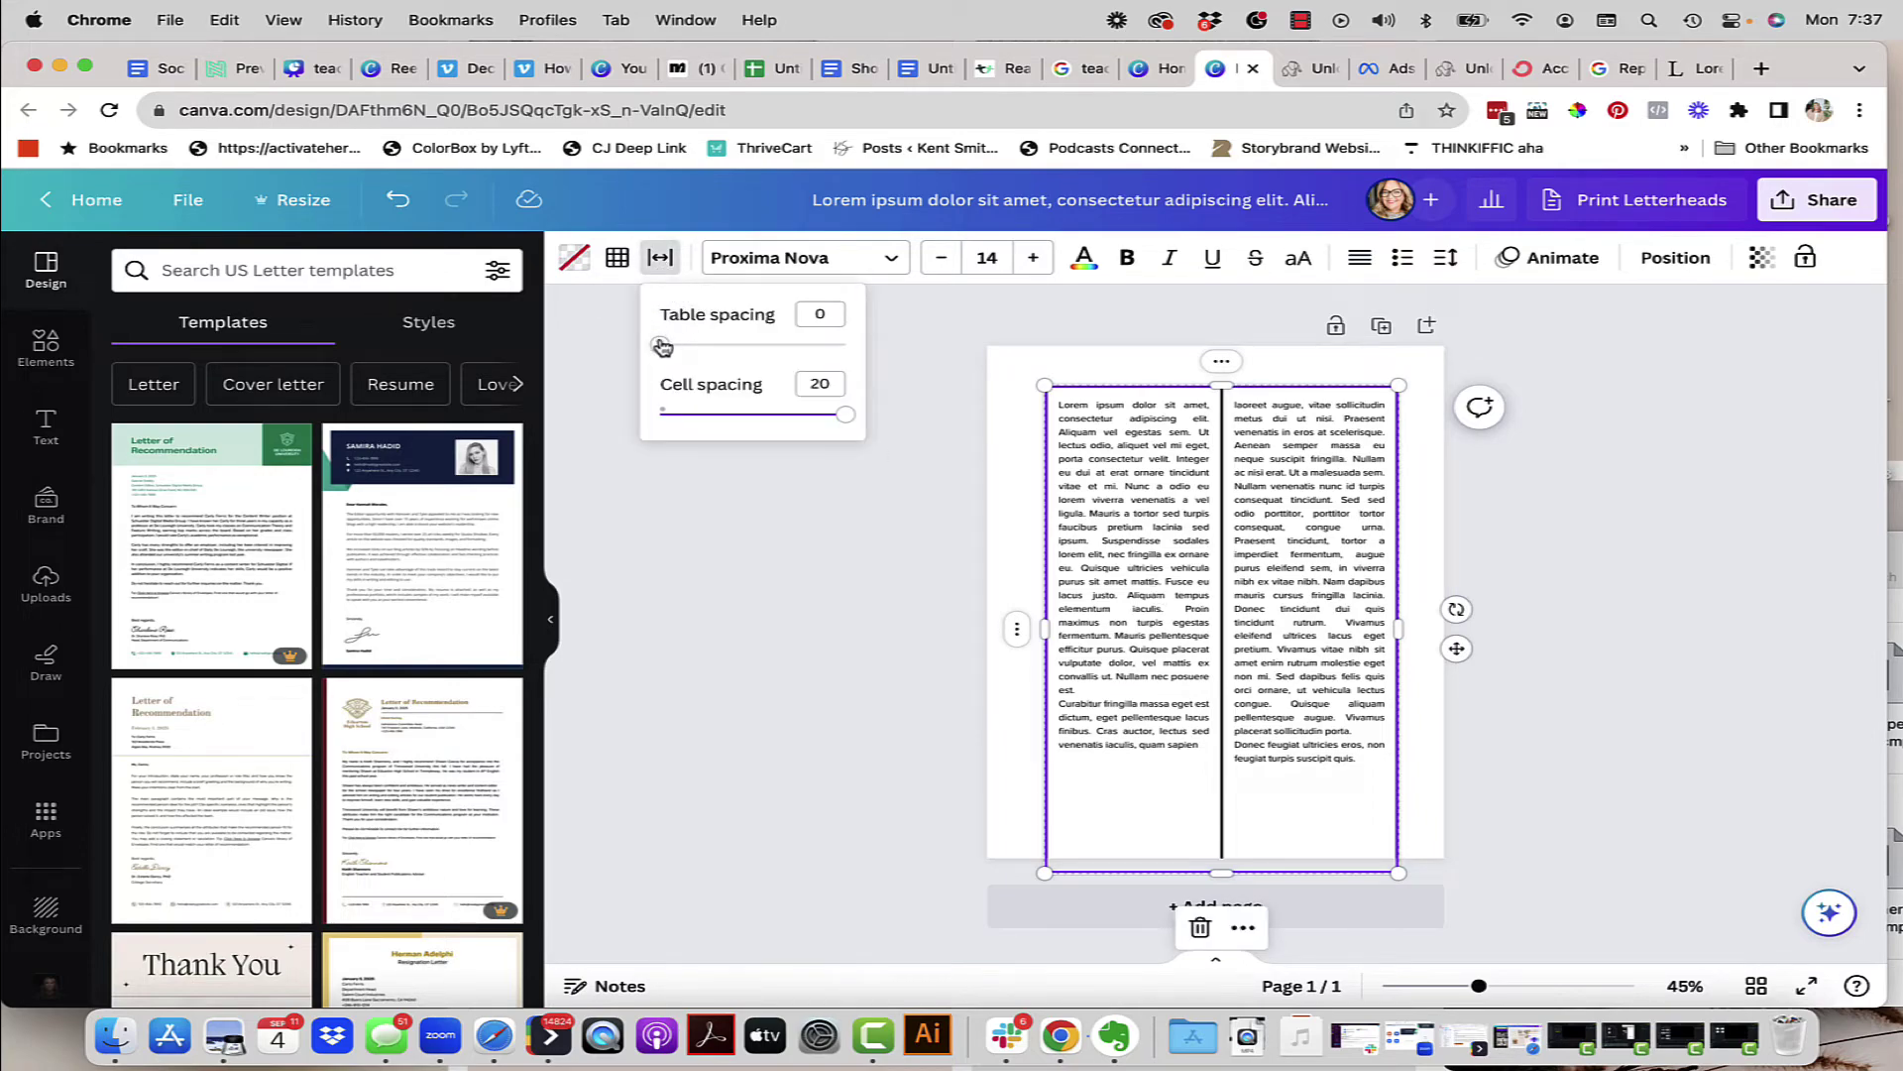
left_click_drag(663, 345, 859, 353)
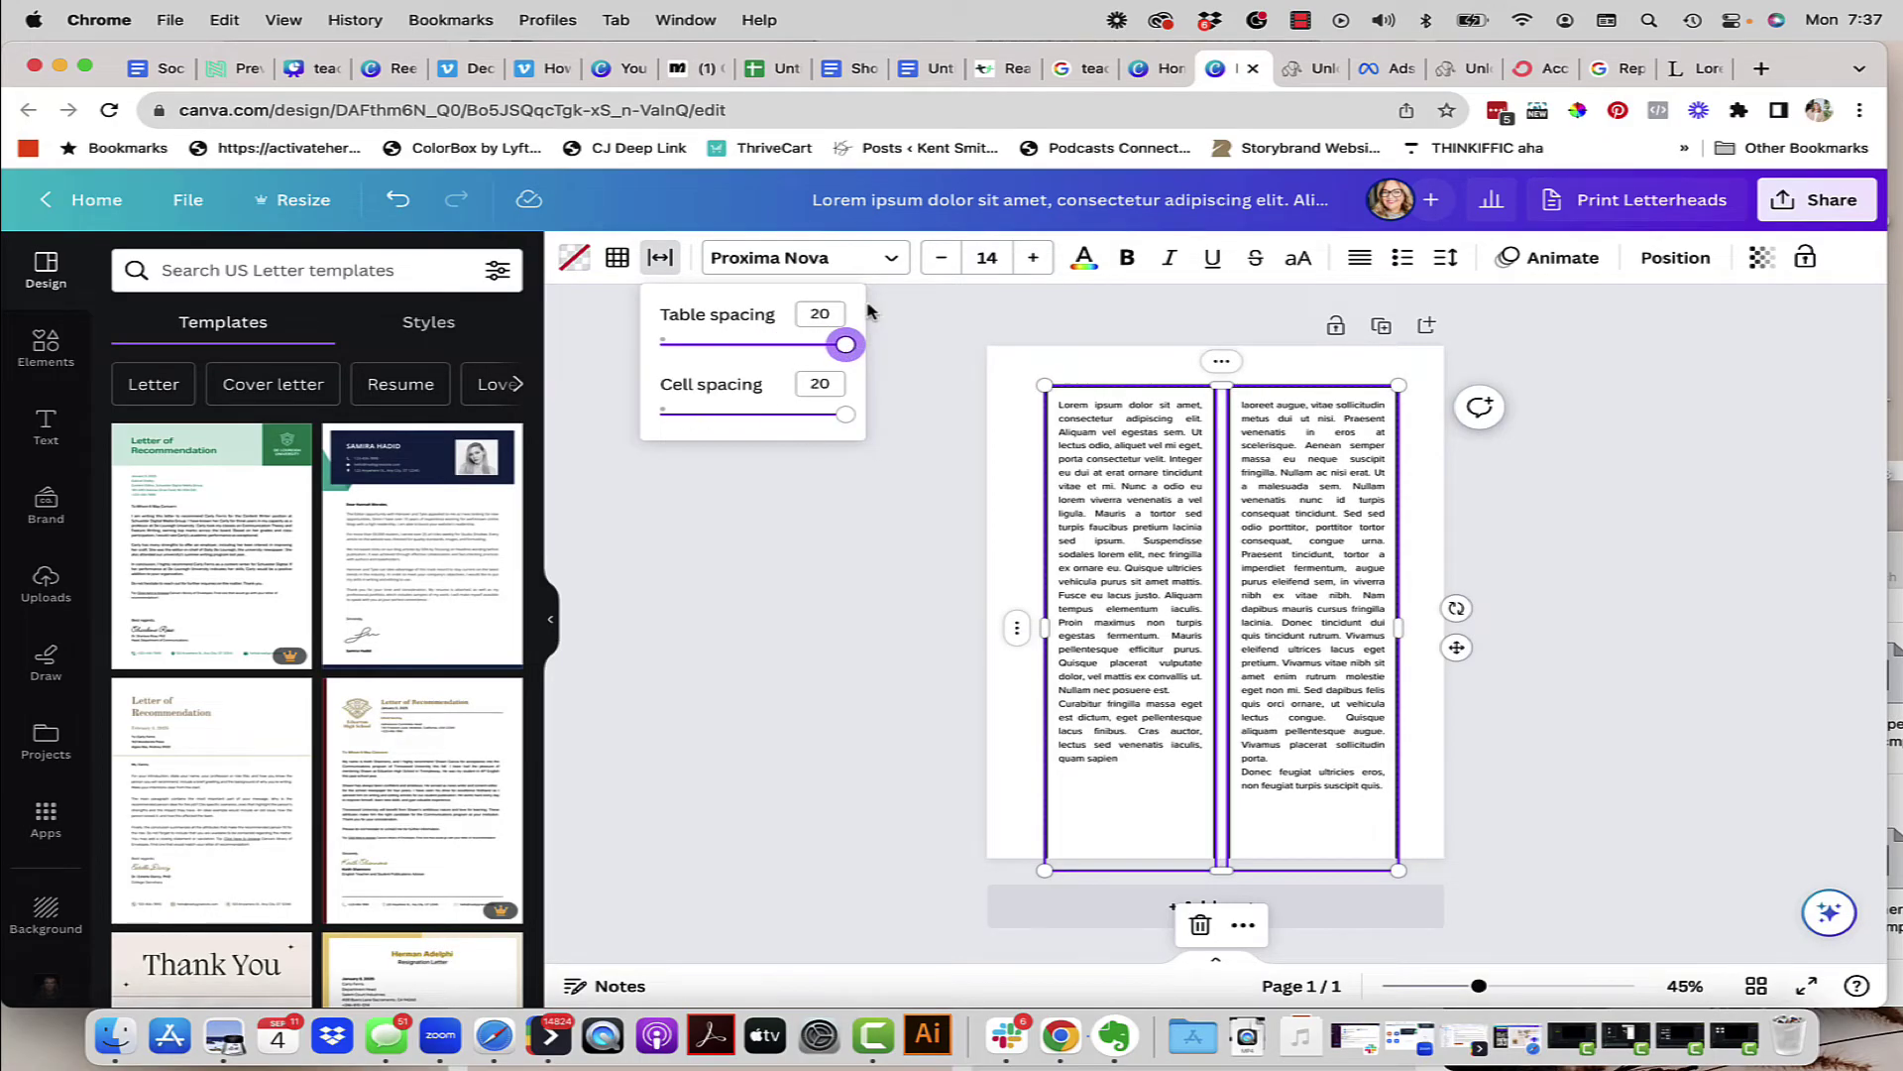
left_click(919, 585)
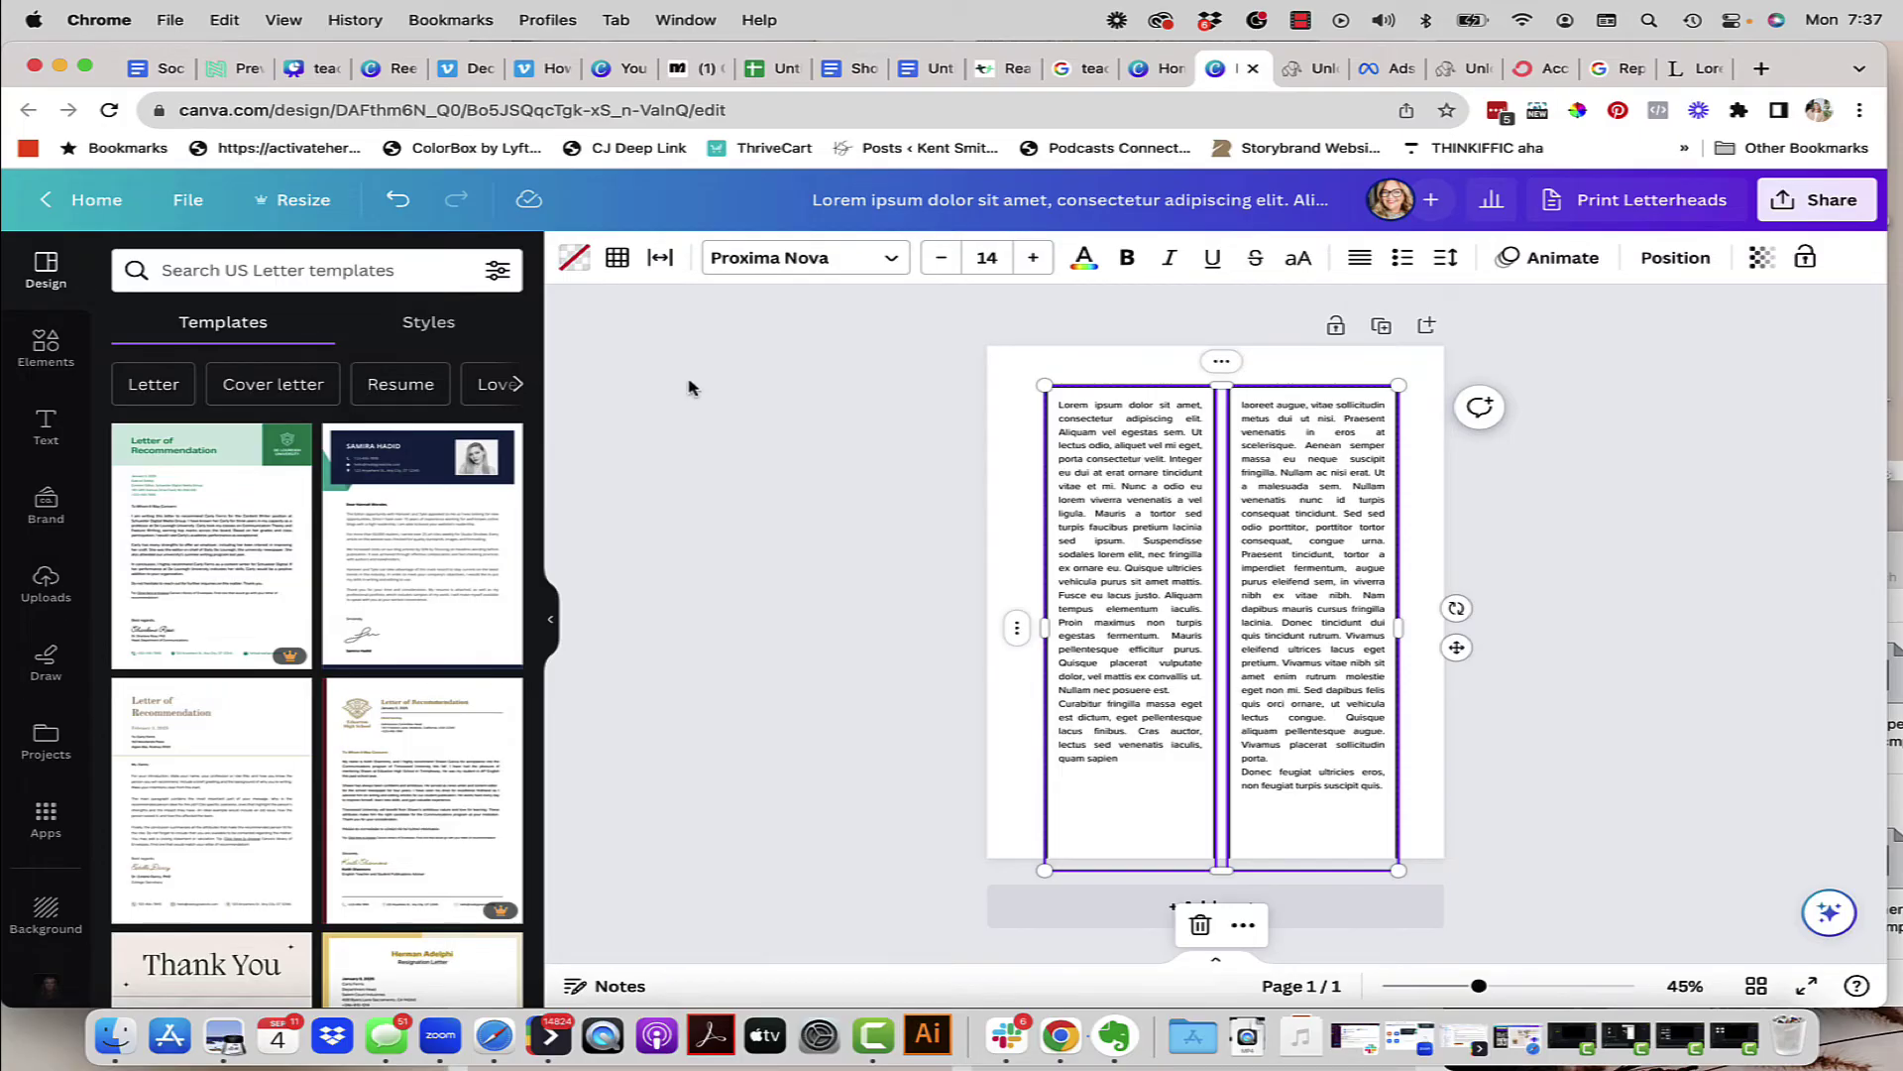
Step: Remove all table borders and nudge the table slightly lower on the page
left_click(617, 260)
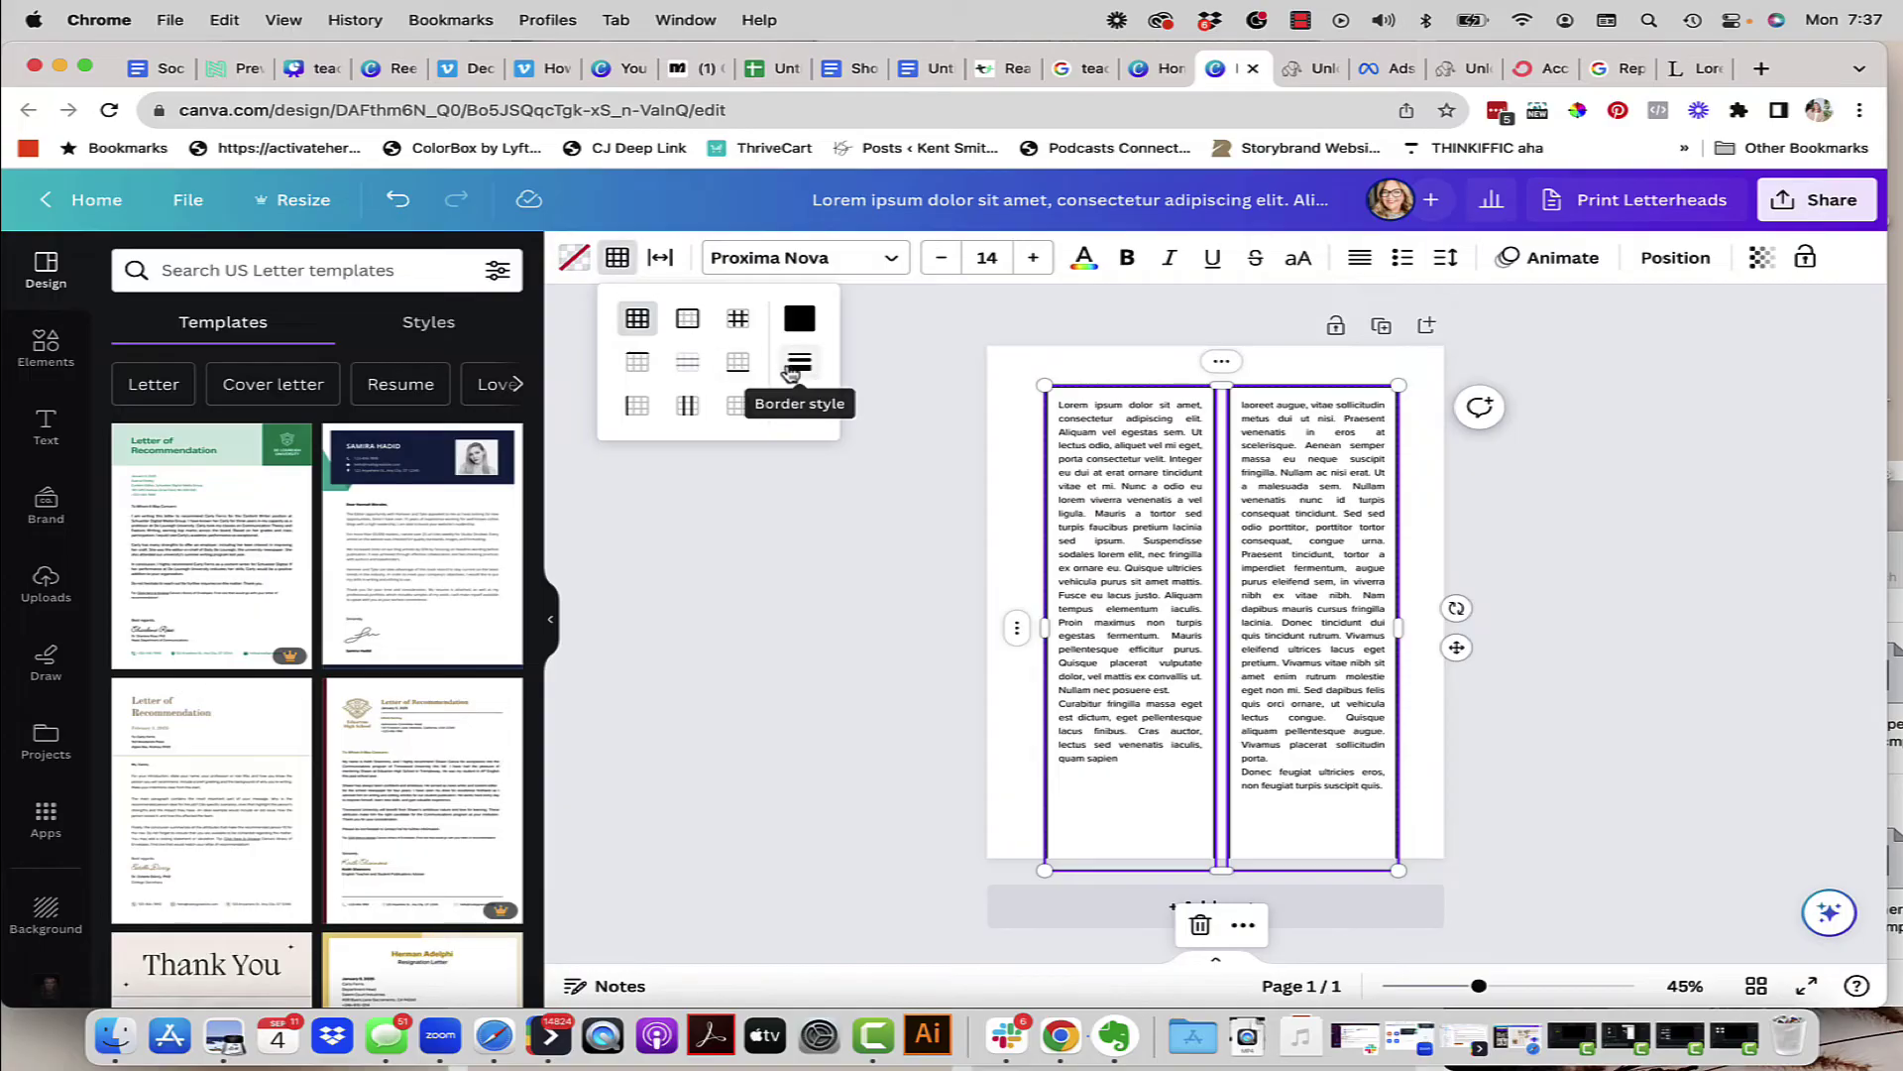
left_click(801, 364)
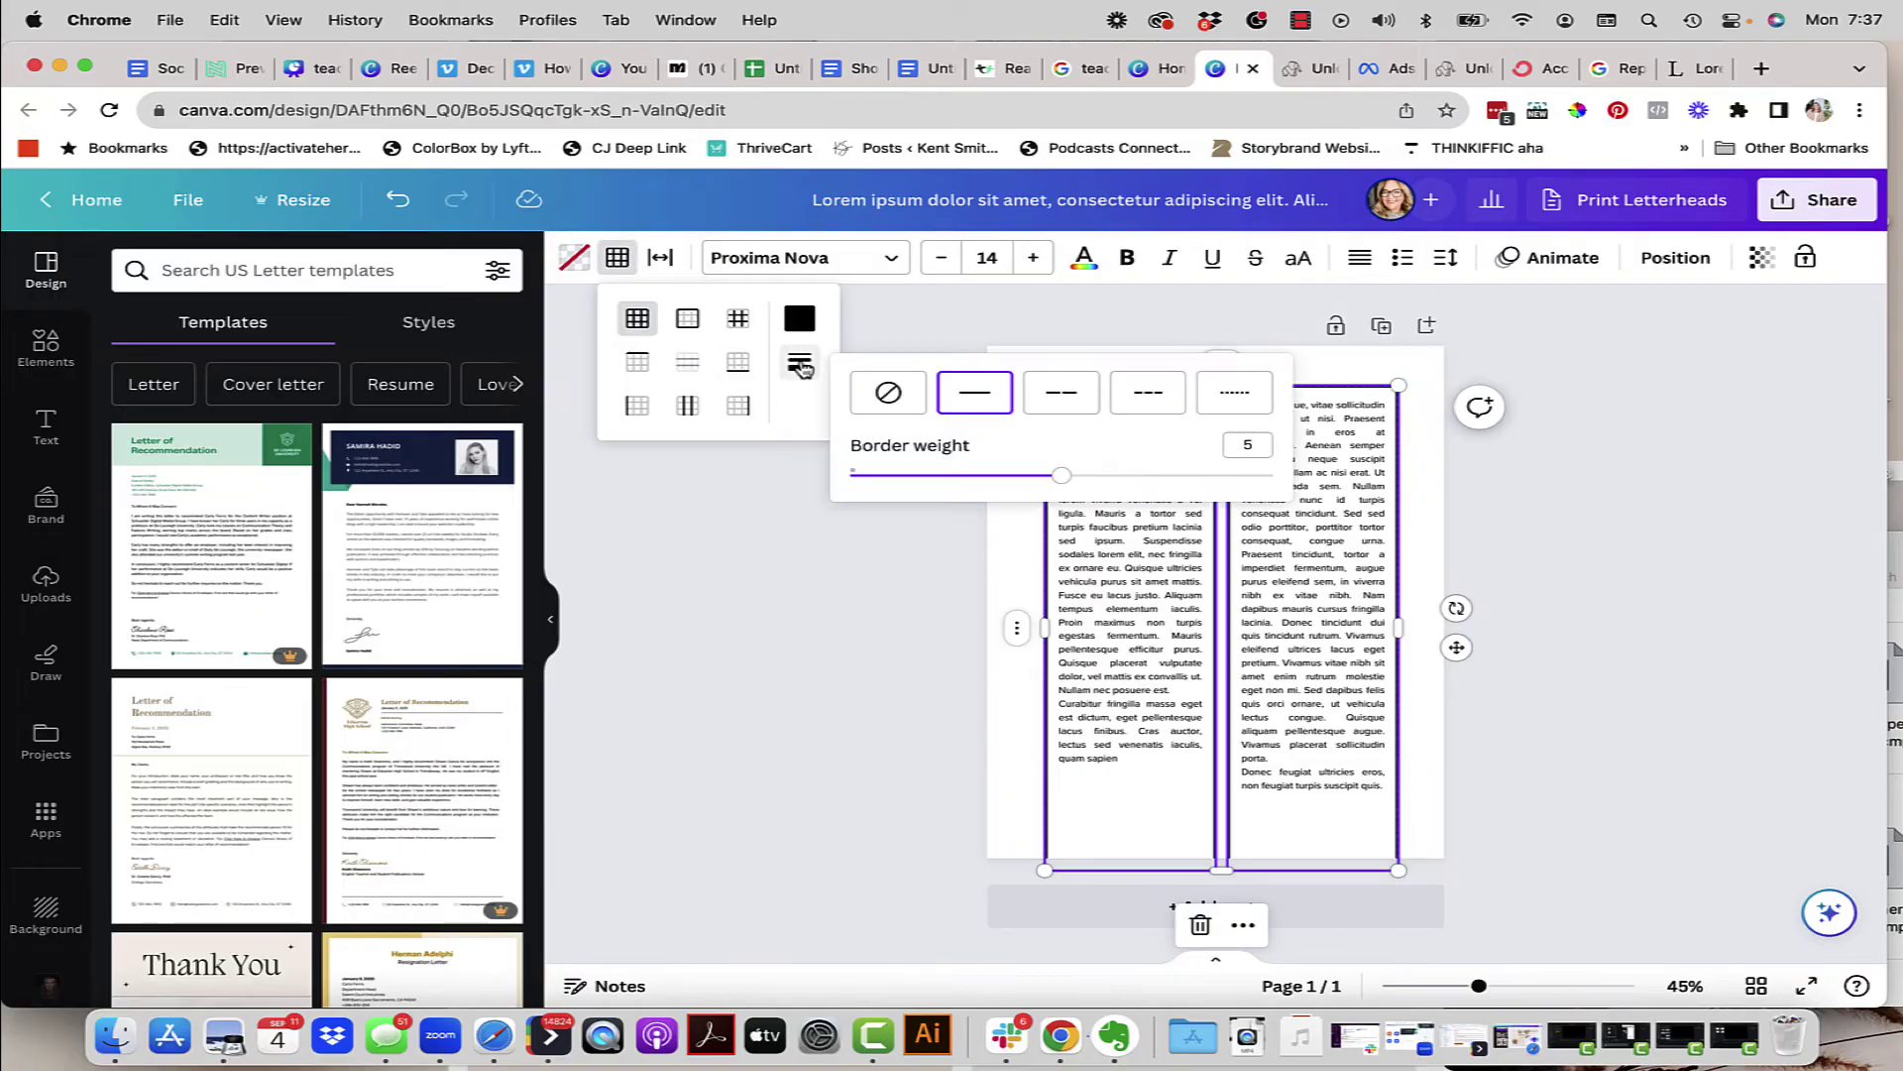
left_click(892, 394)
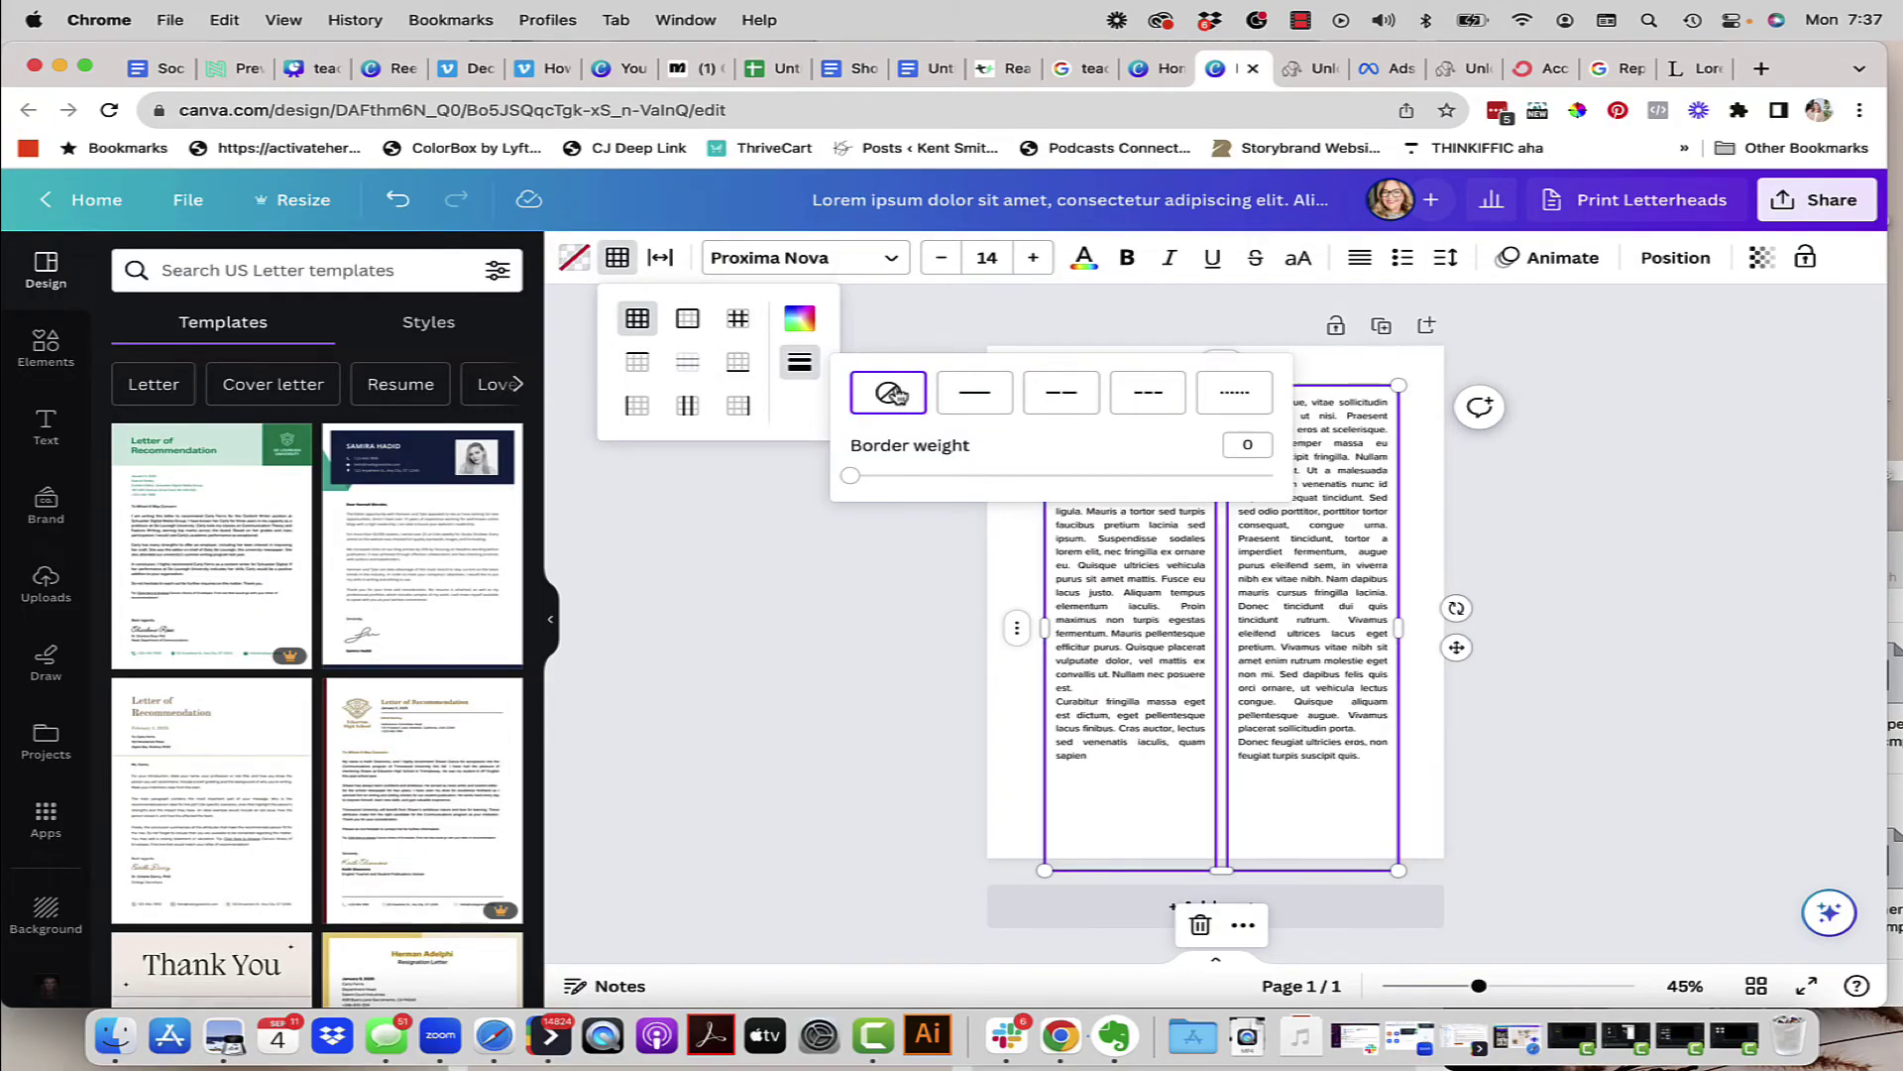
left_click(741, 603)
left_click(739, 603)
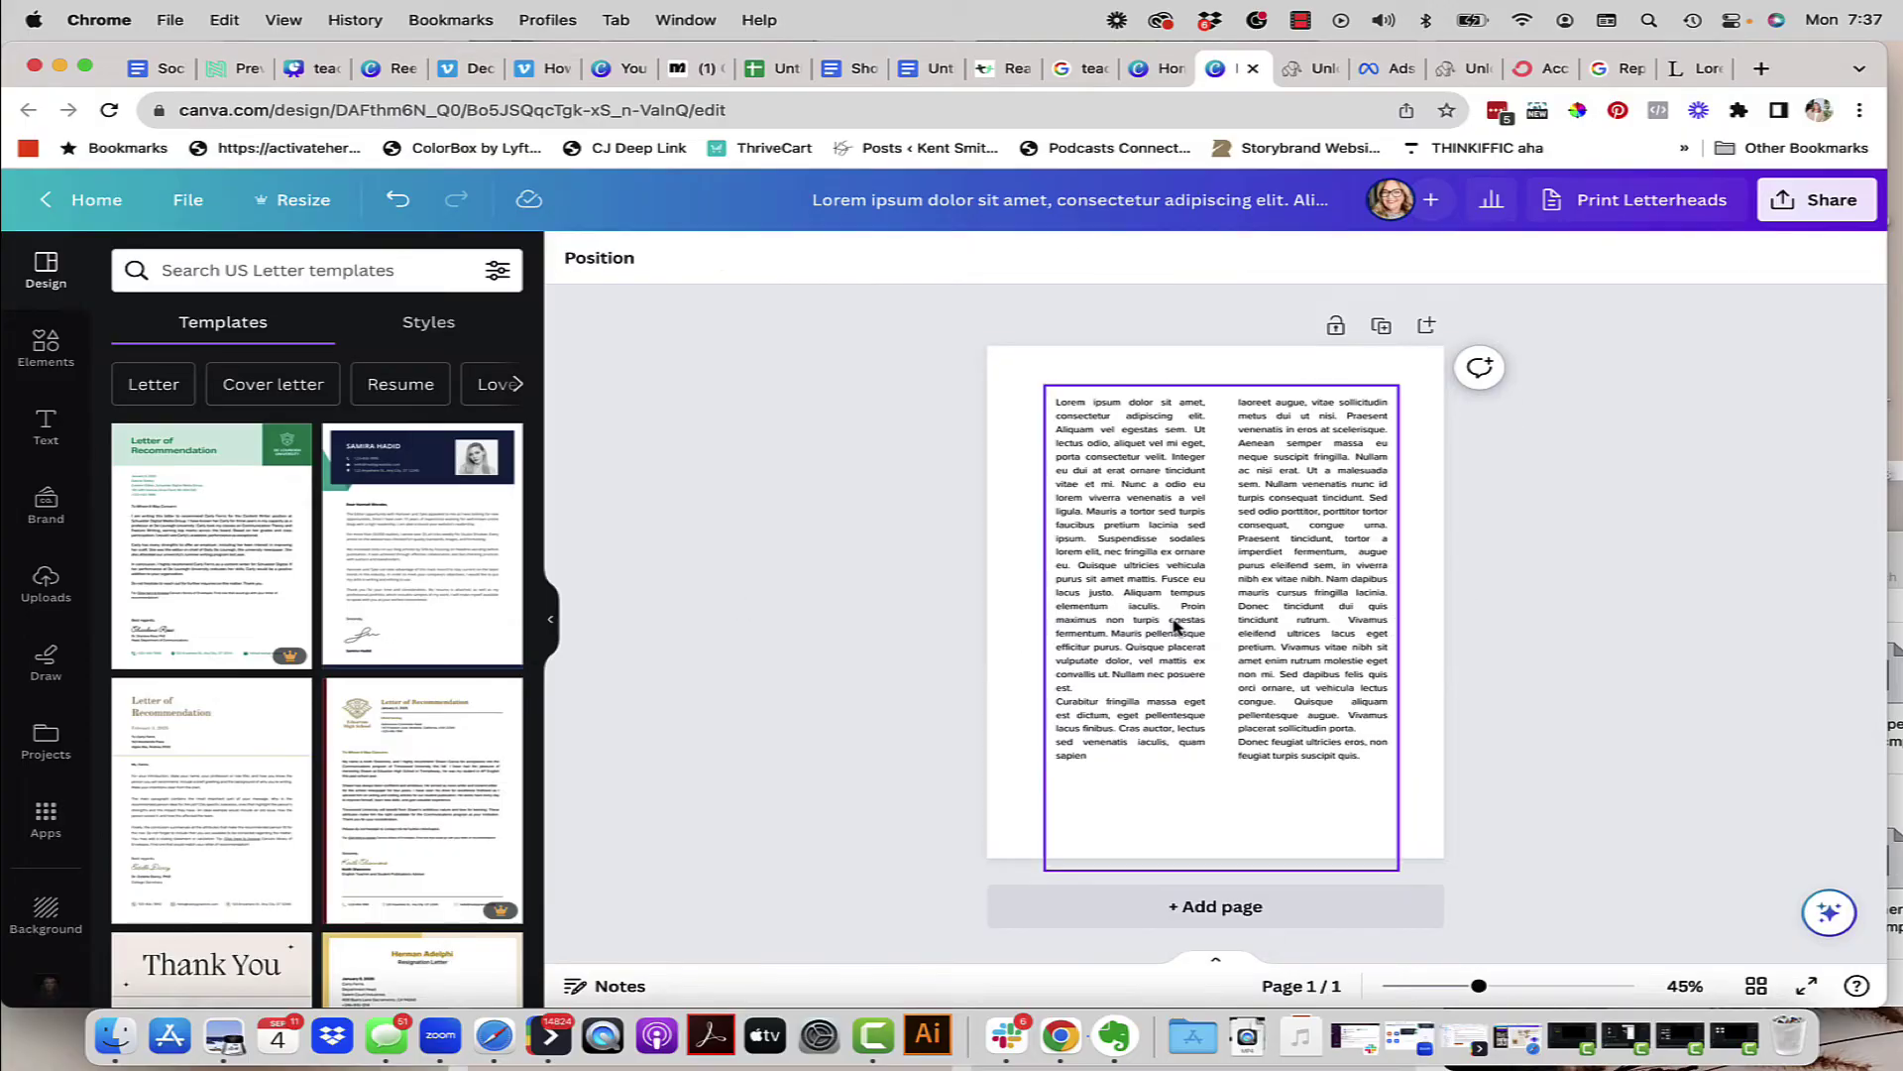
left_click_drag(1175, 623, 1175, 646)
Step: Duplicate the letter page into a second page, then bring up the Google Docs text
left_click(1641, 617)
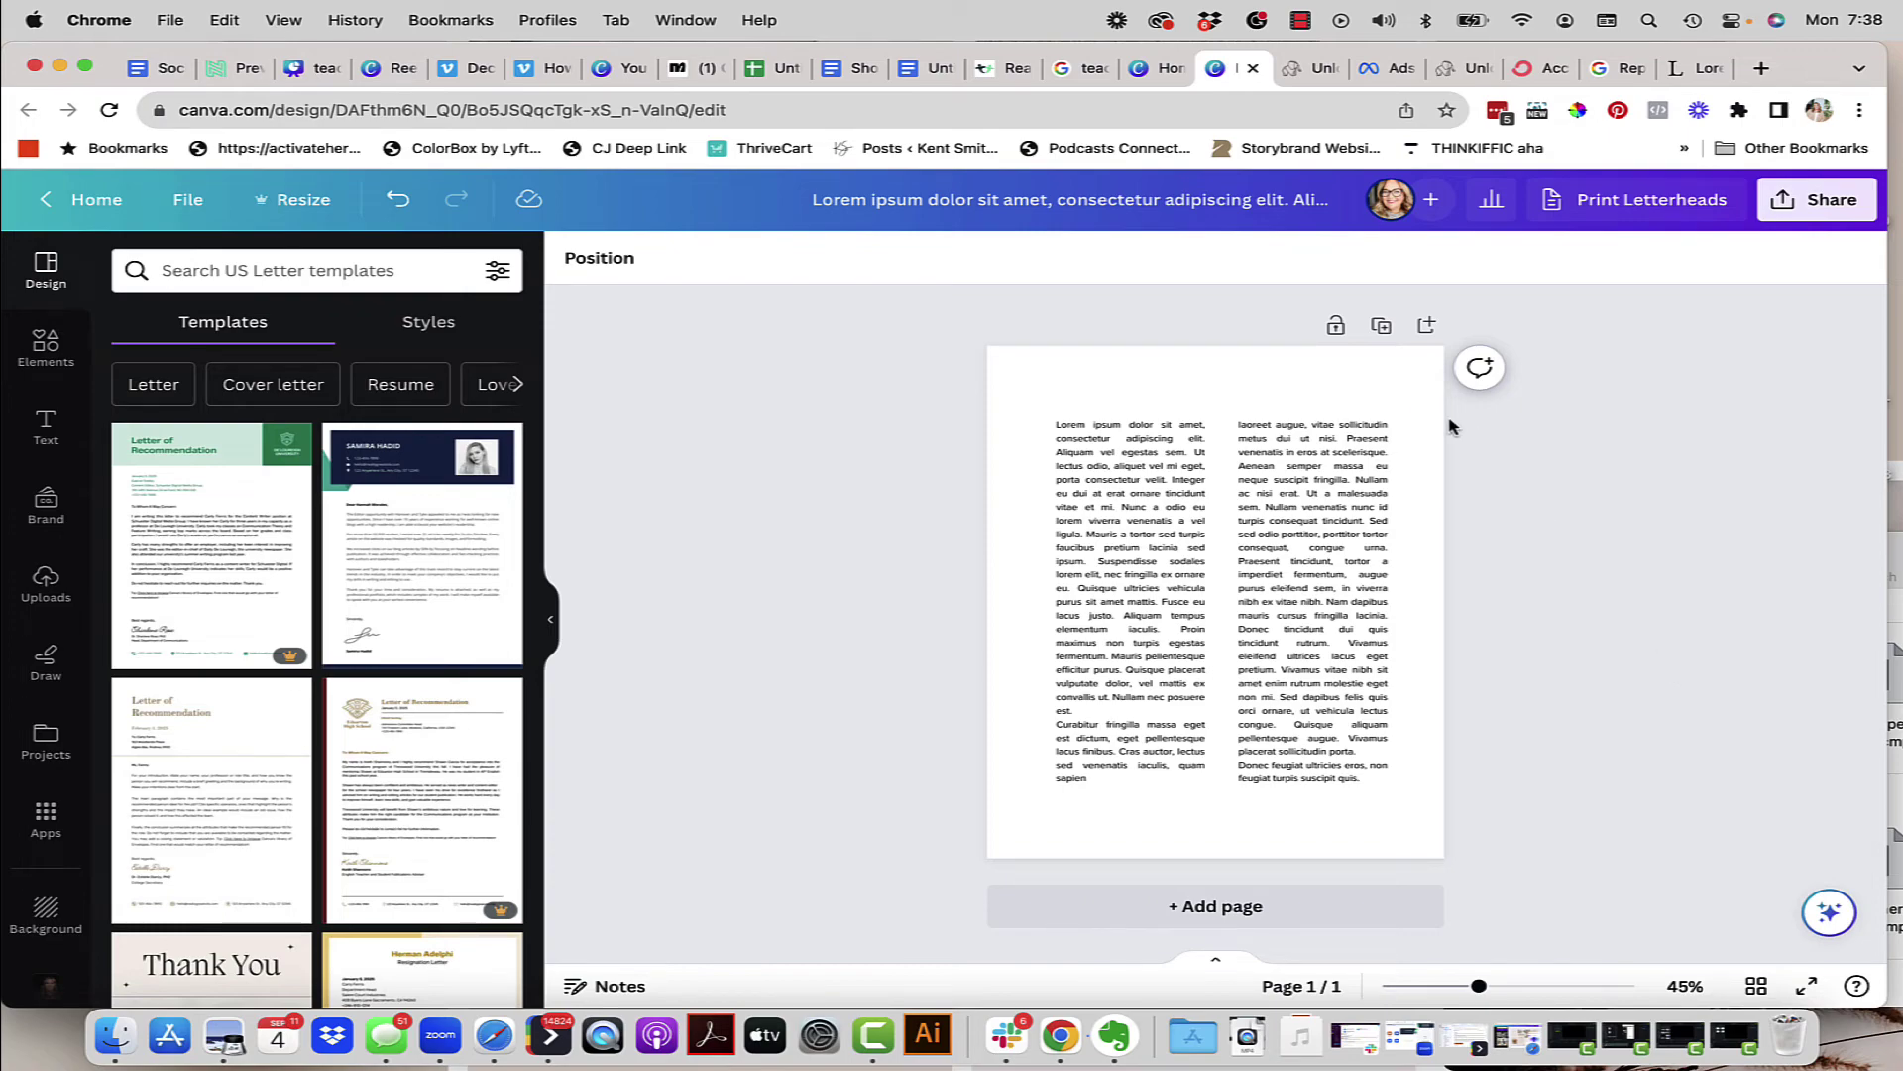
left_click(1385, 331)
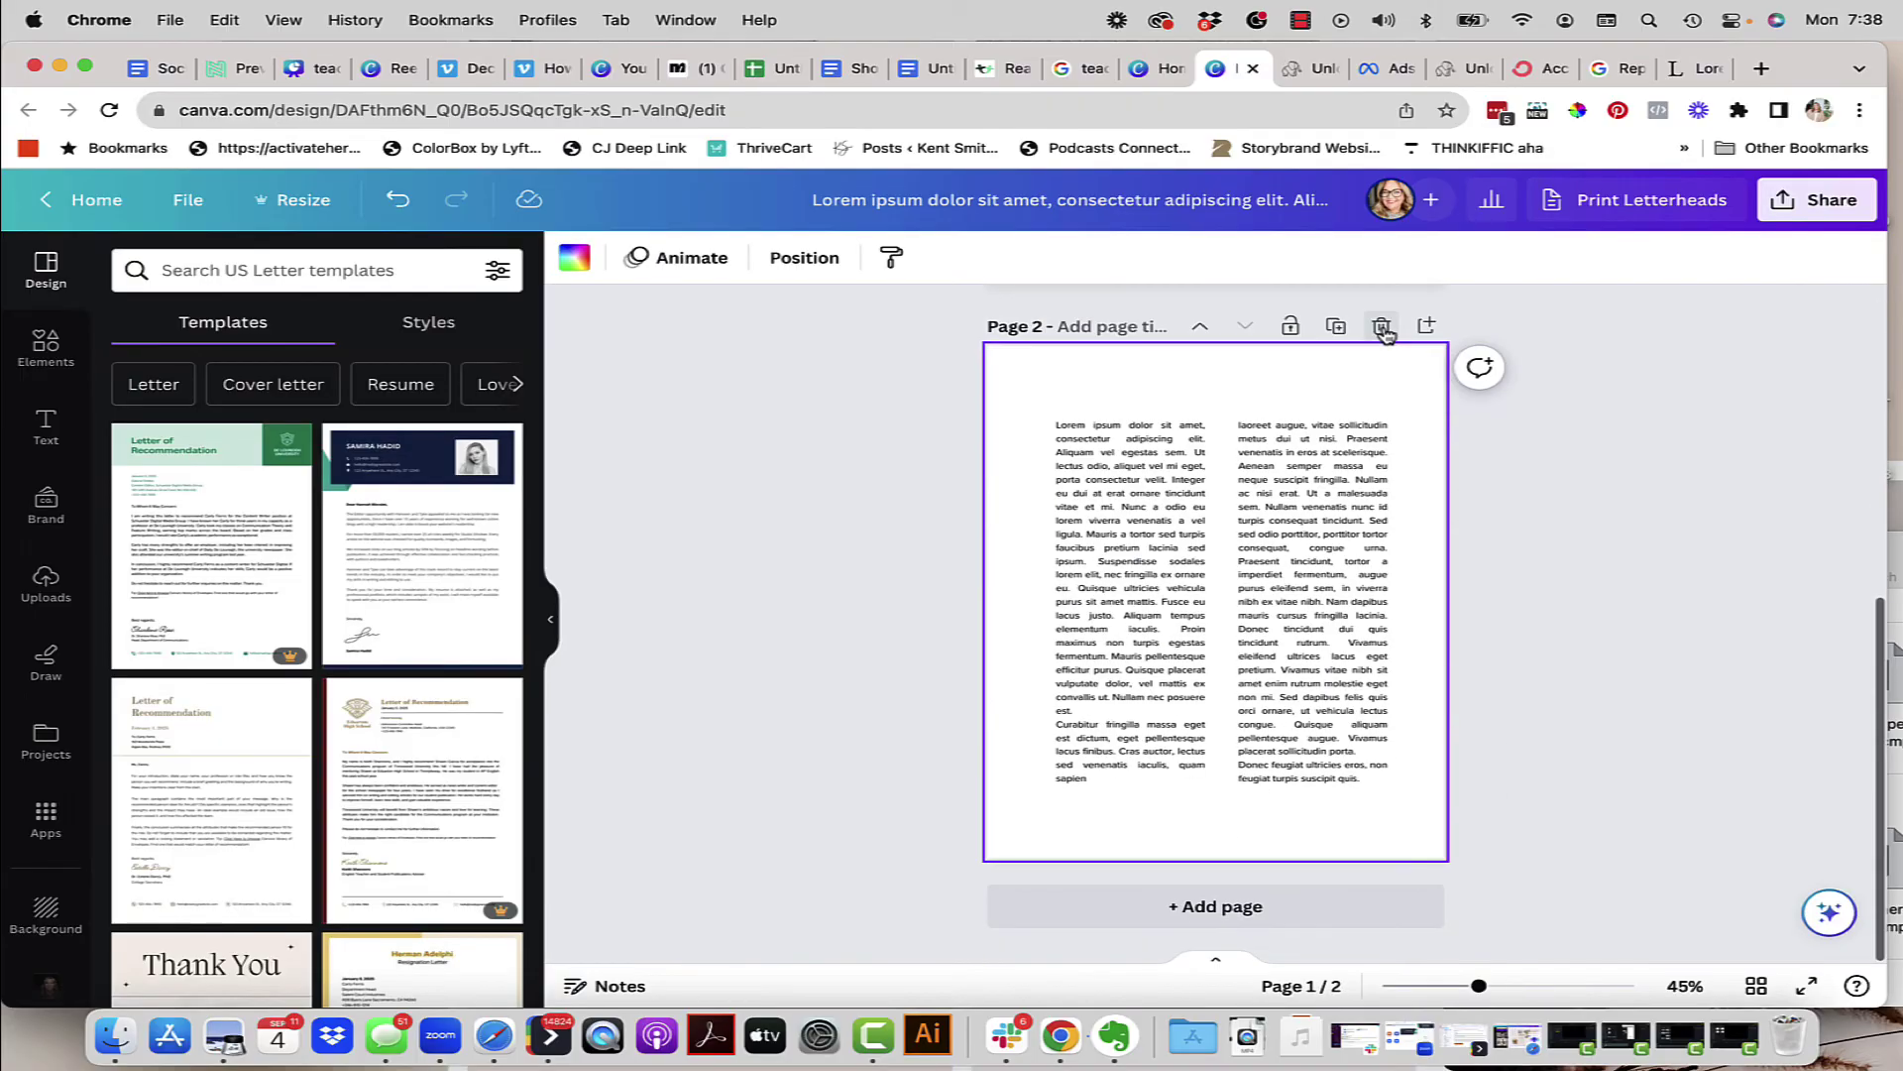
left_click(939, 69)
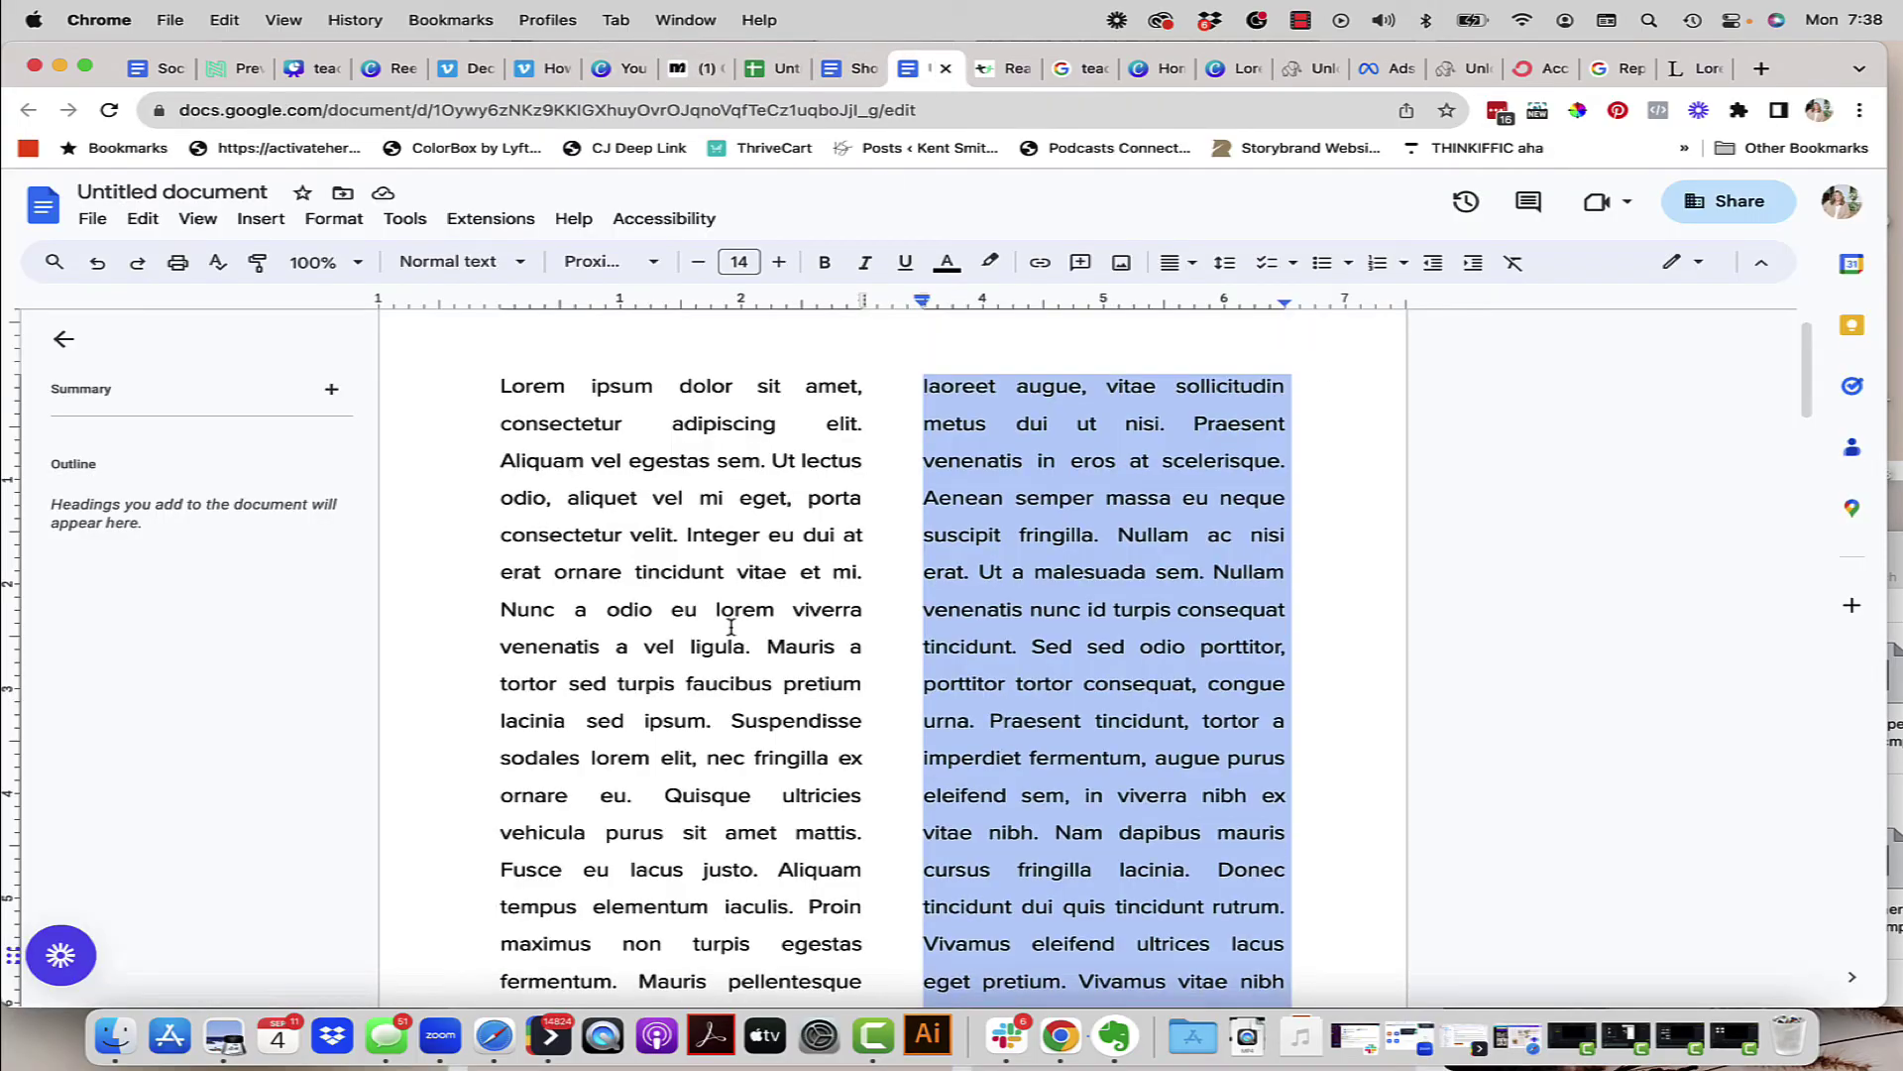
Step: Replace Page 2's left column with the copied 'Pellentesque quis magna' text
left_click(1232, 68)
double_click(1114, 684)
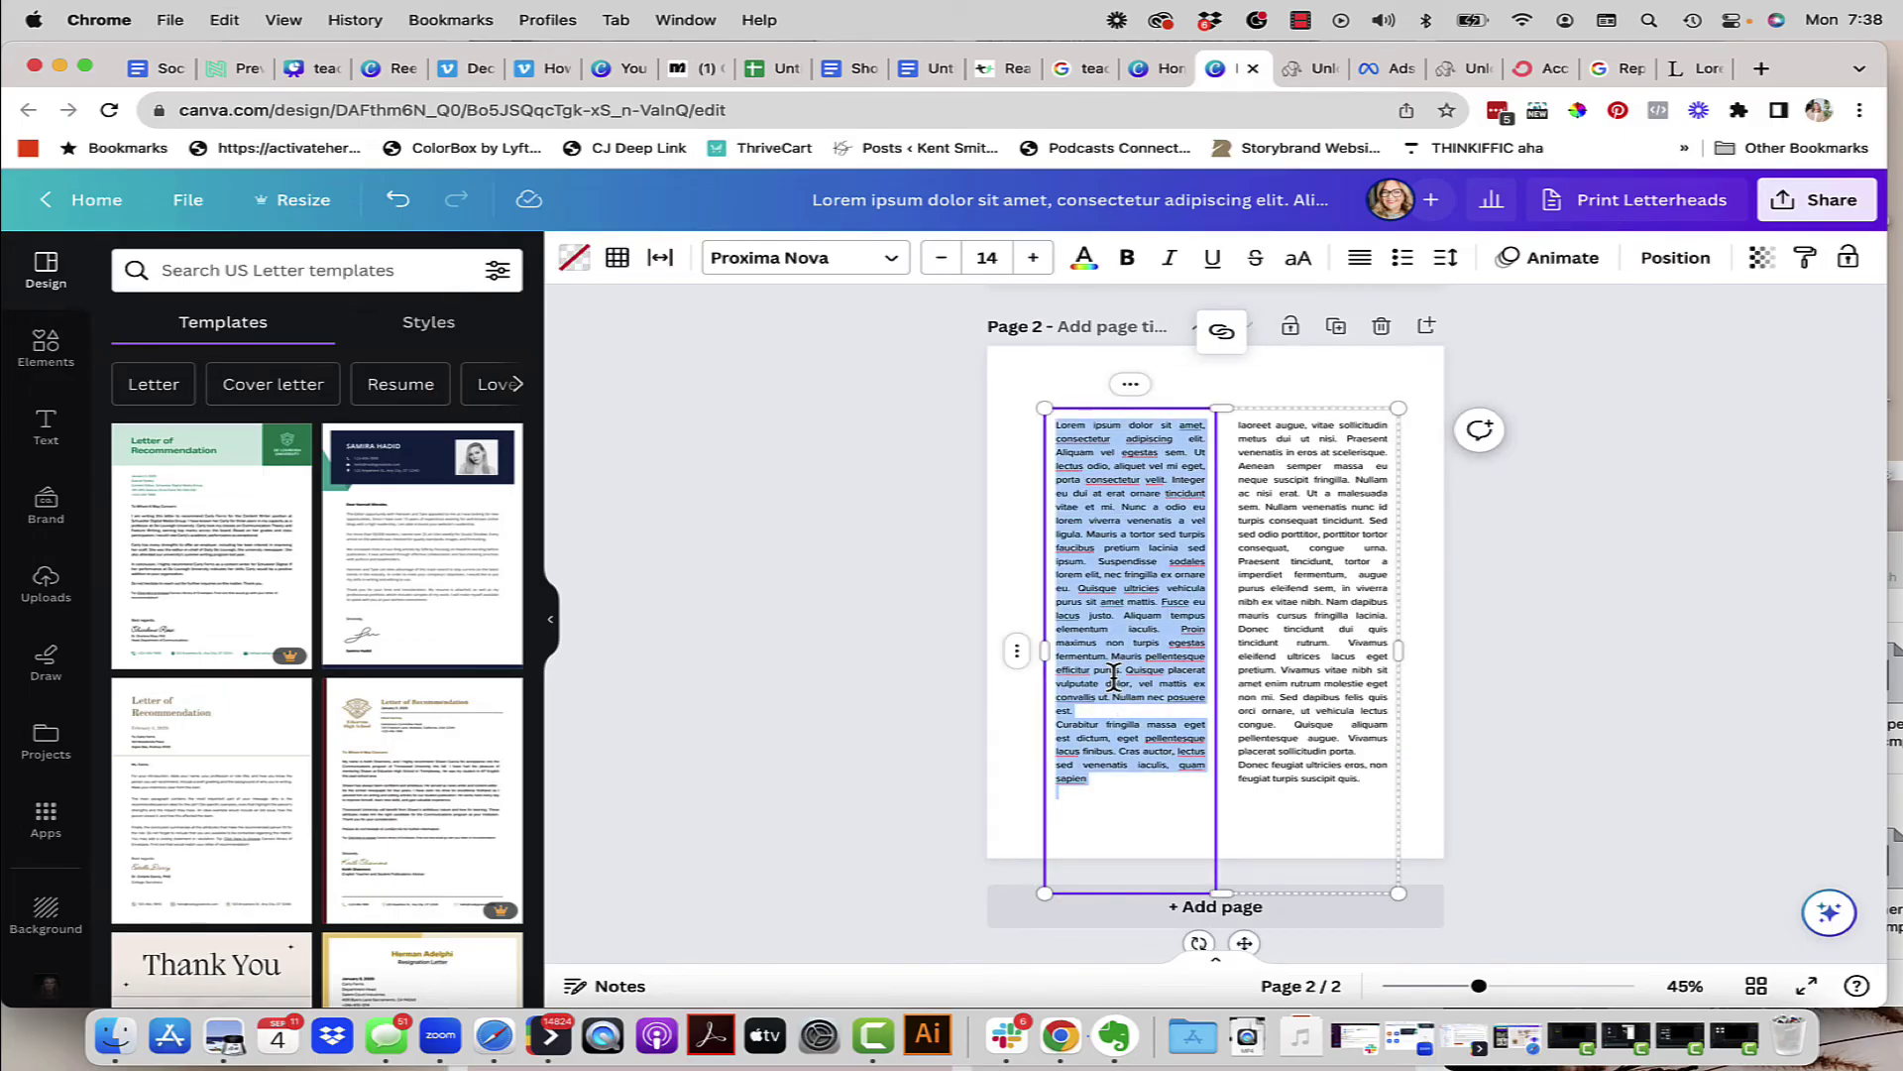
key("cmd+v")
Step: Copy the Docs 'Nunc eget mollis' column and paste it into Page 2's right column
left_click(916, 69)
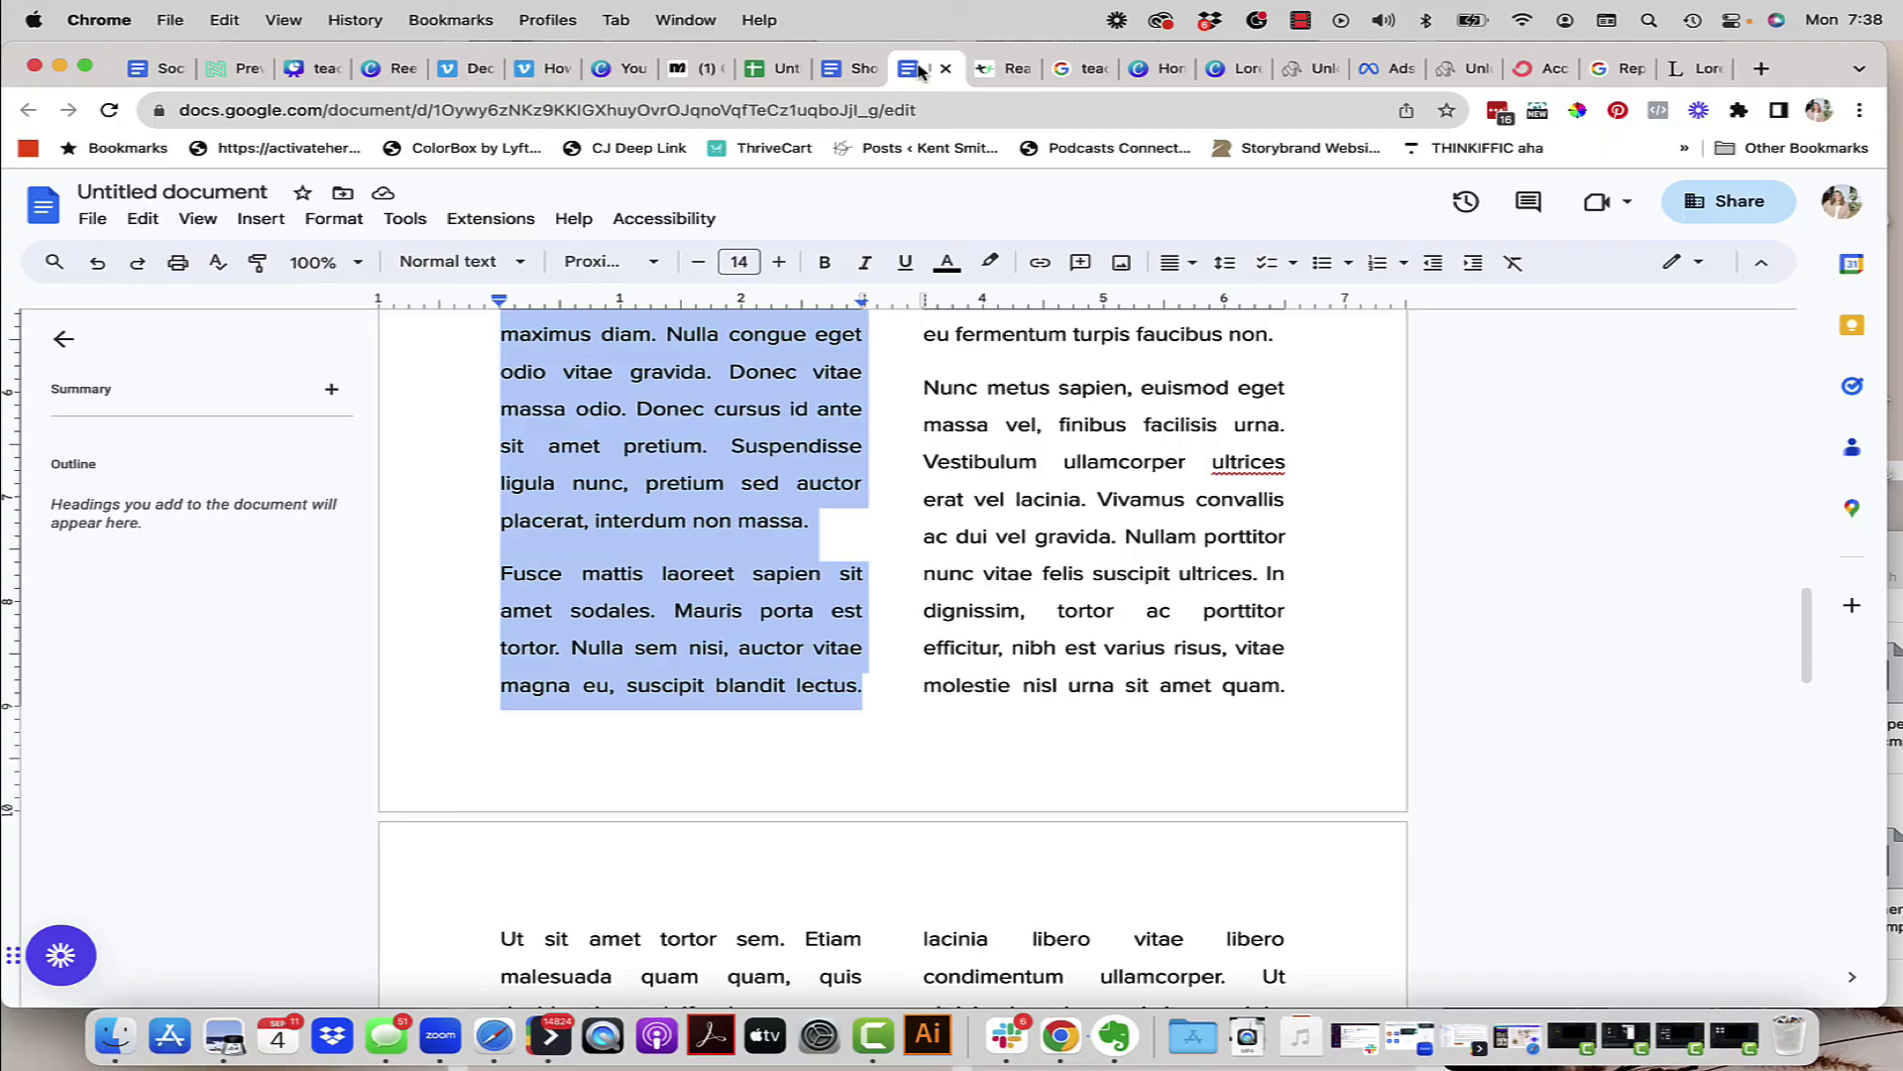
left_click_drag(1287, 686, 931, 373)
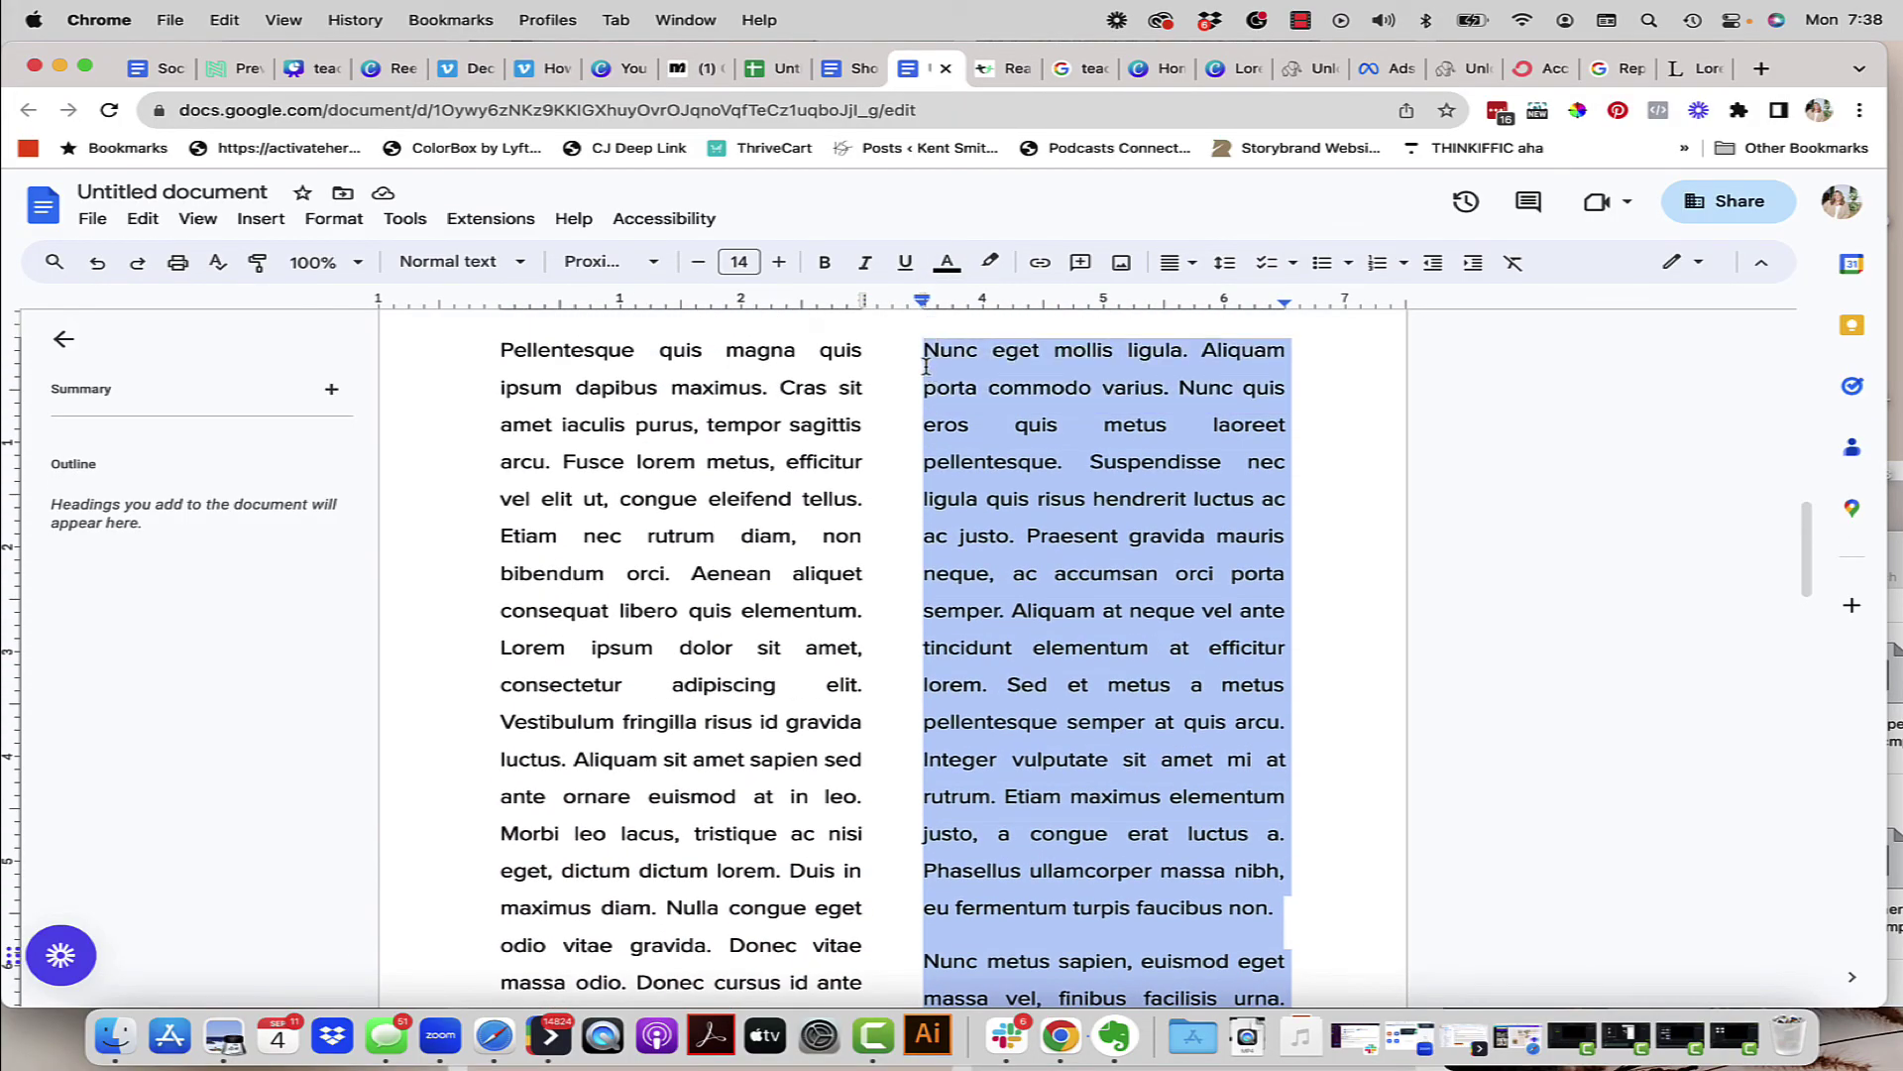
key("cmd+c")
left_click(1215, 69)
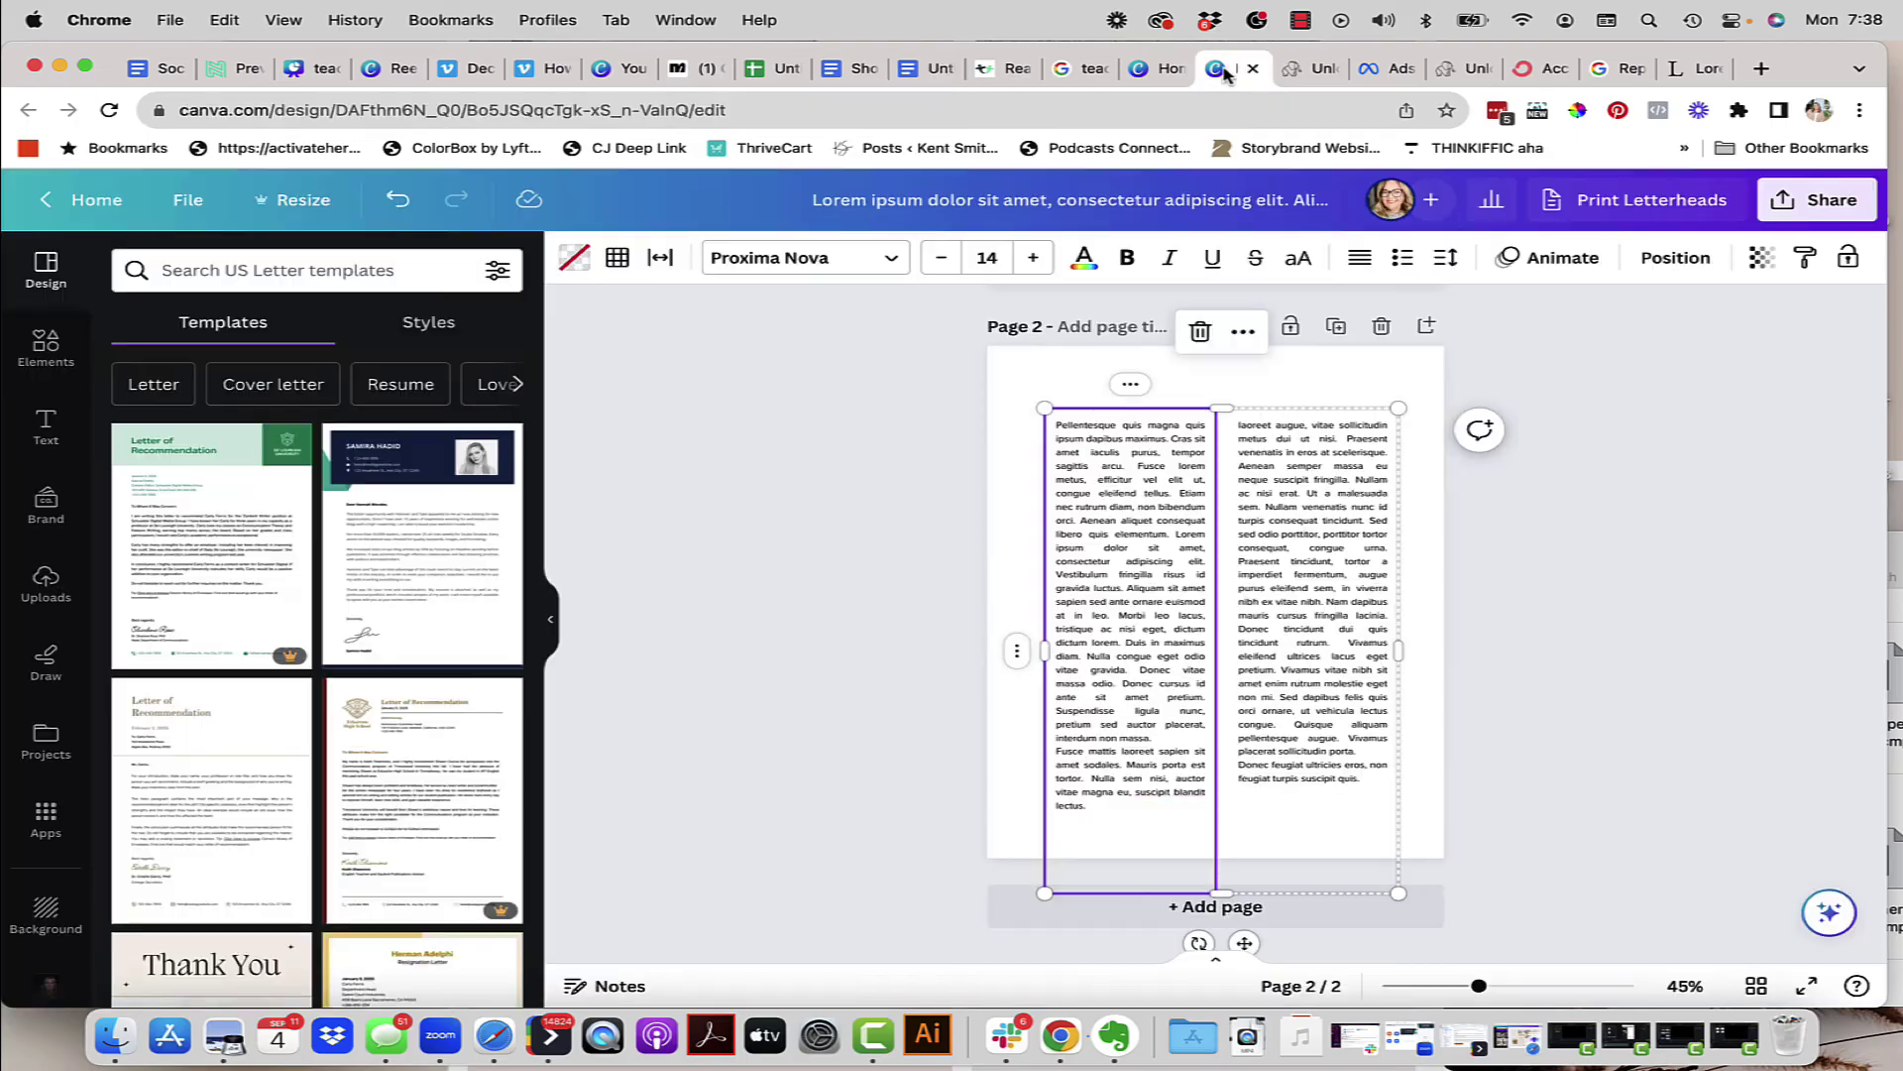
double_click(1299, 489)
key("cmd+v")
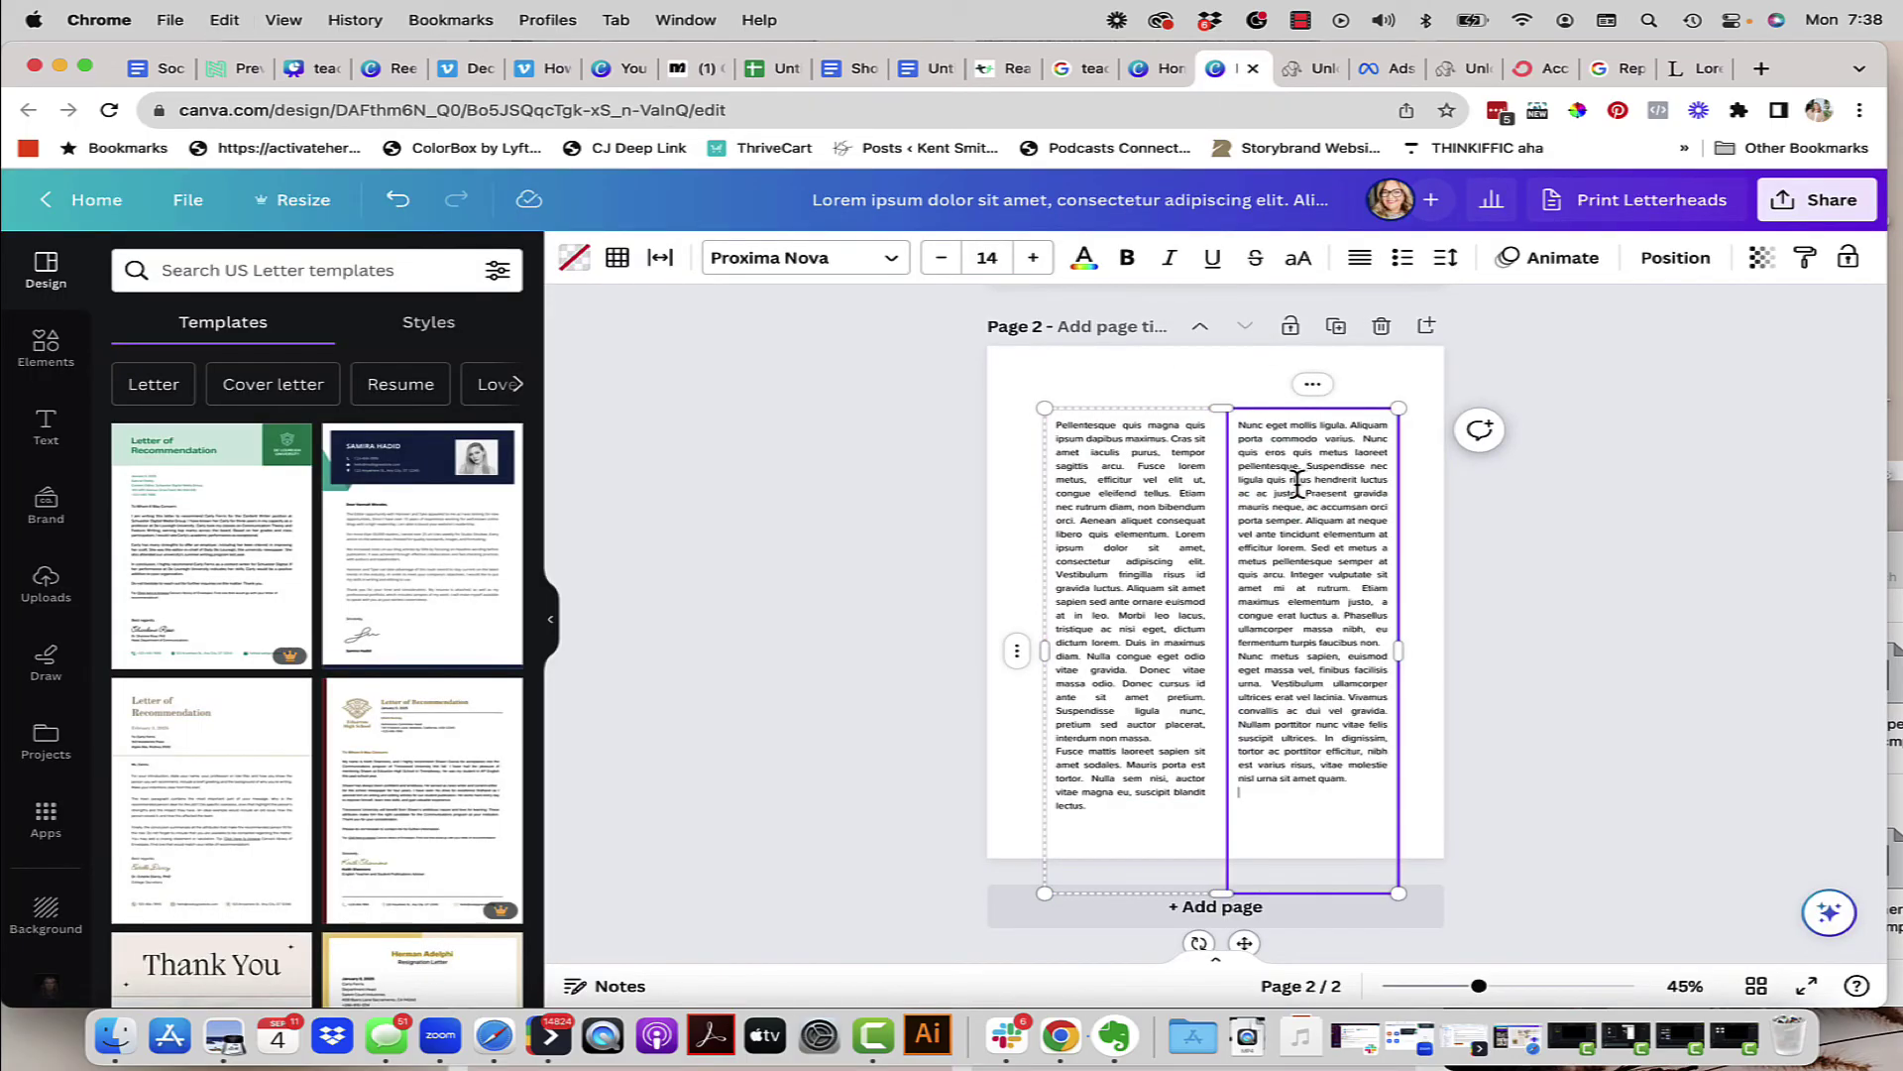
left_click(1618, 605)
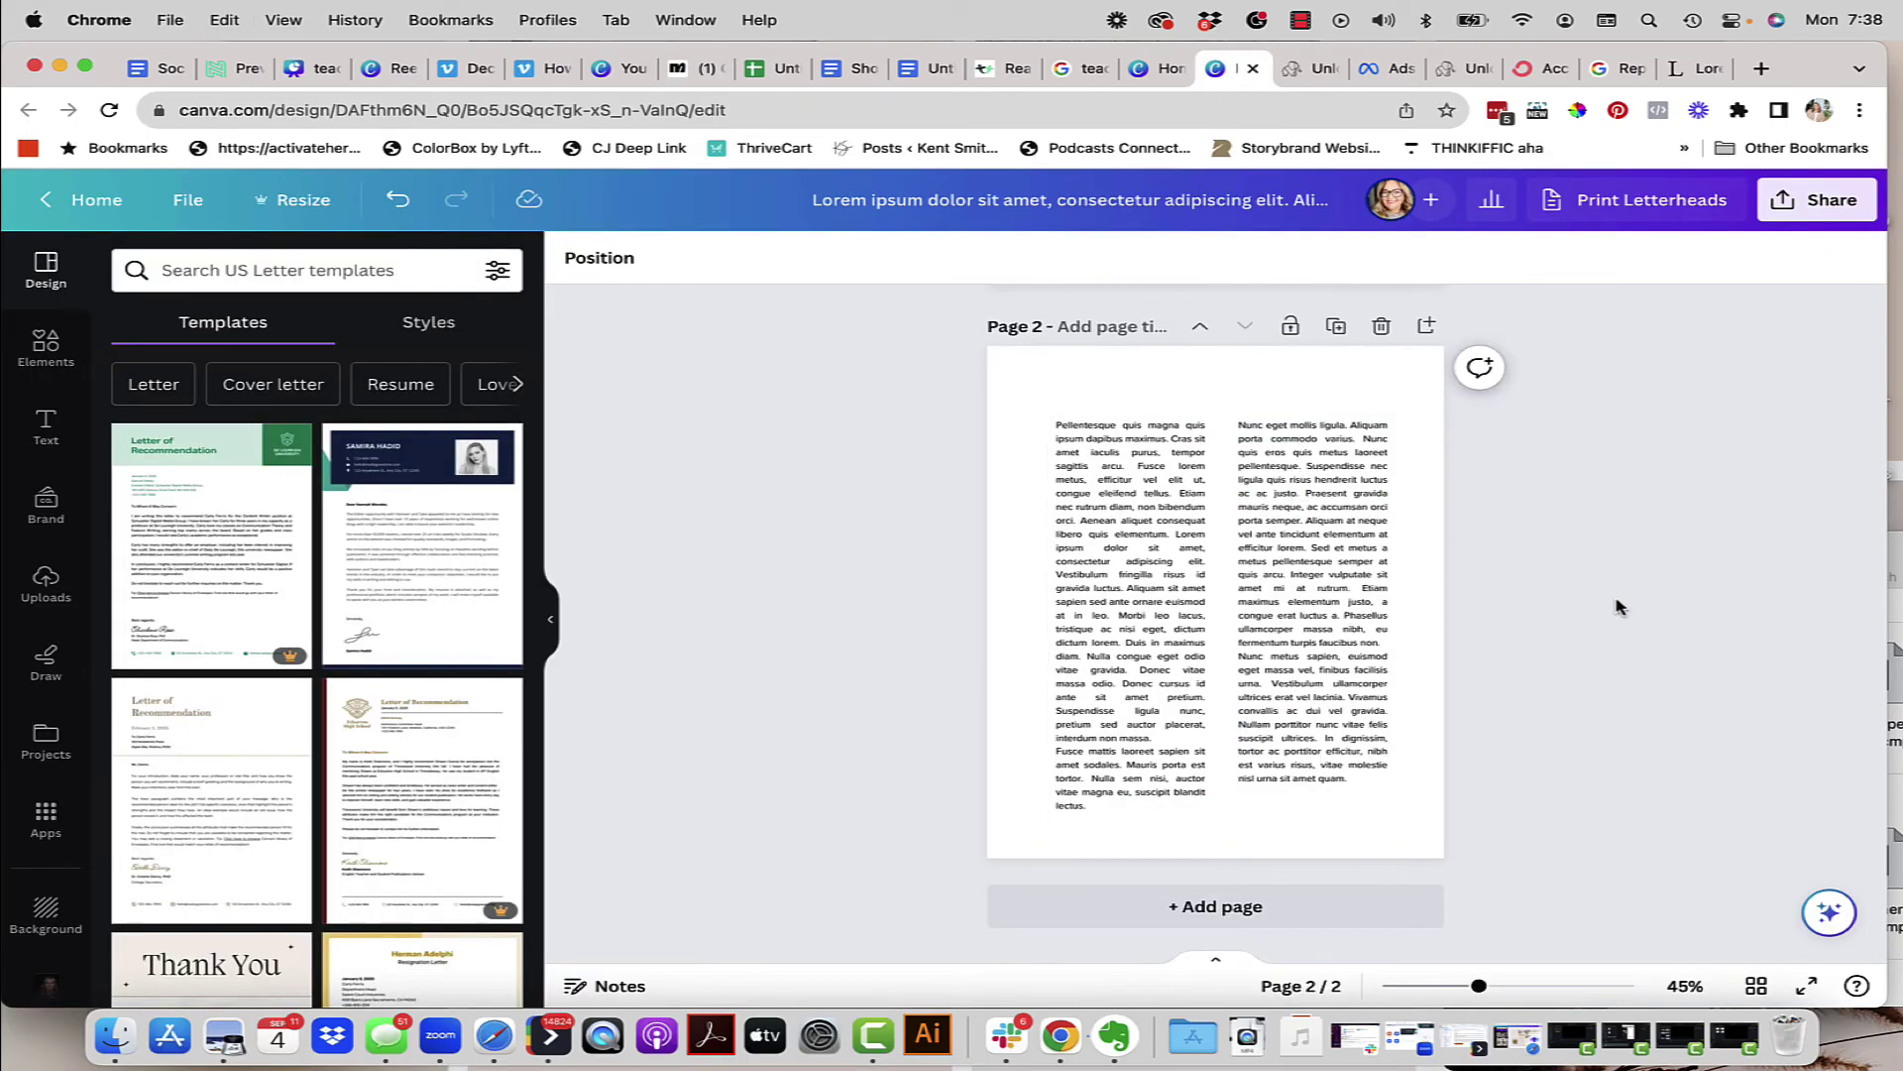
scroll(1334, 709, "up", 6)
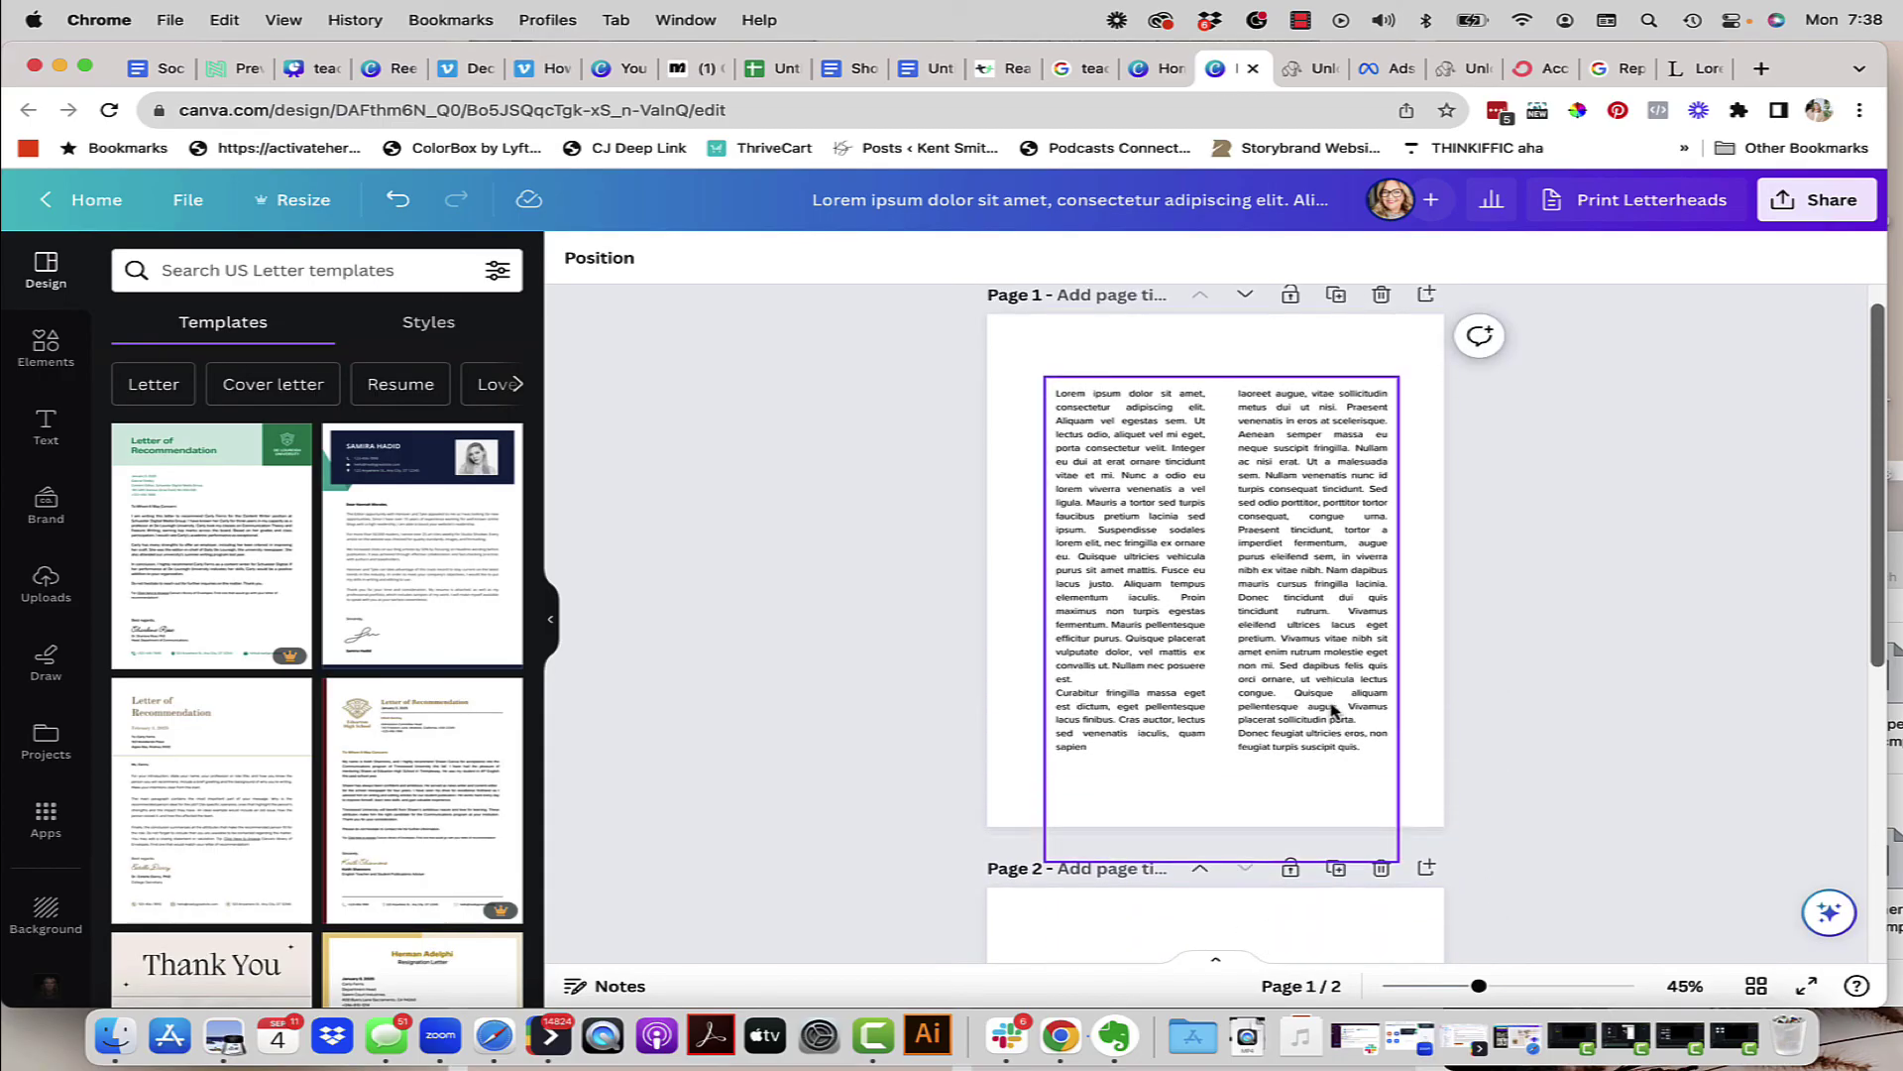
scroll(1334, 709, "down", 5)
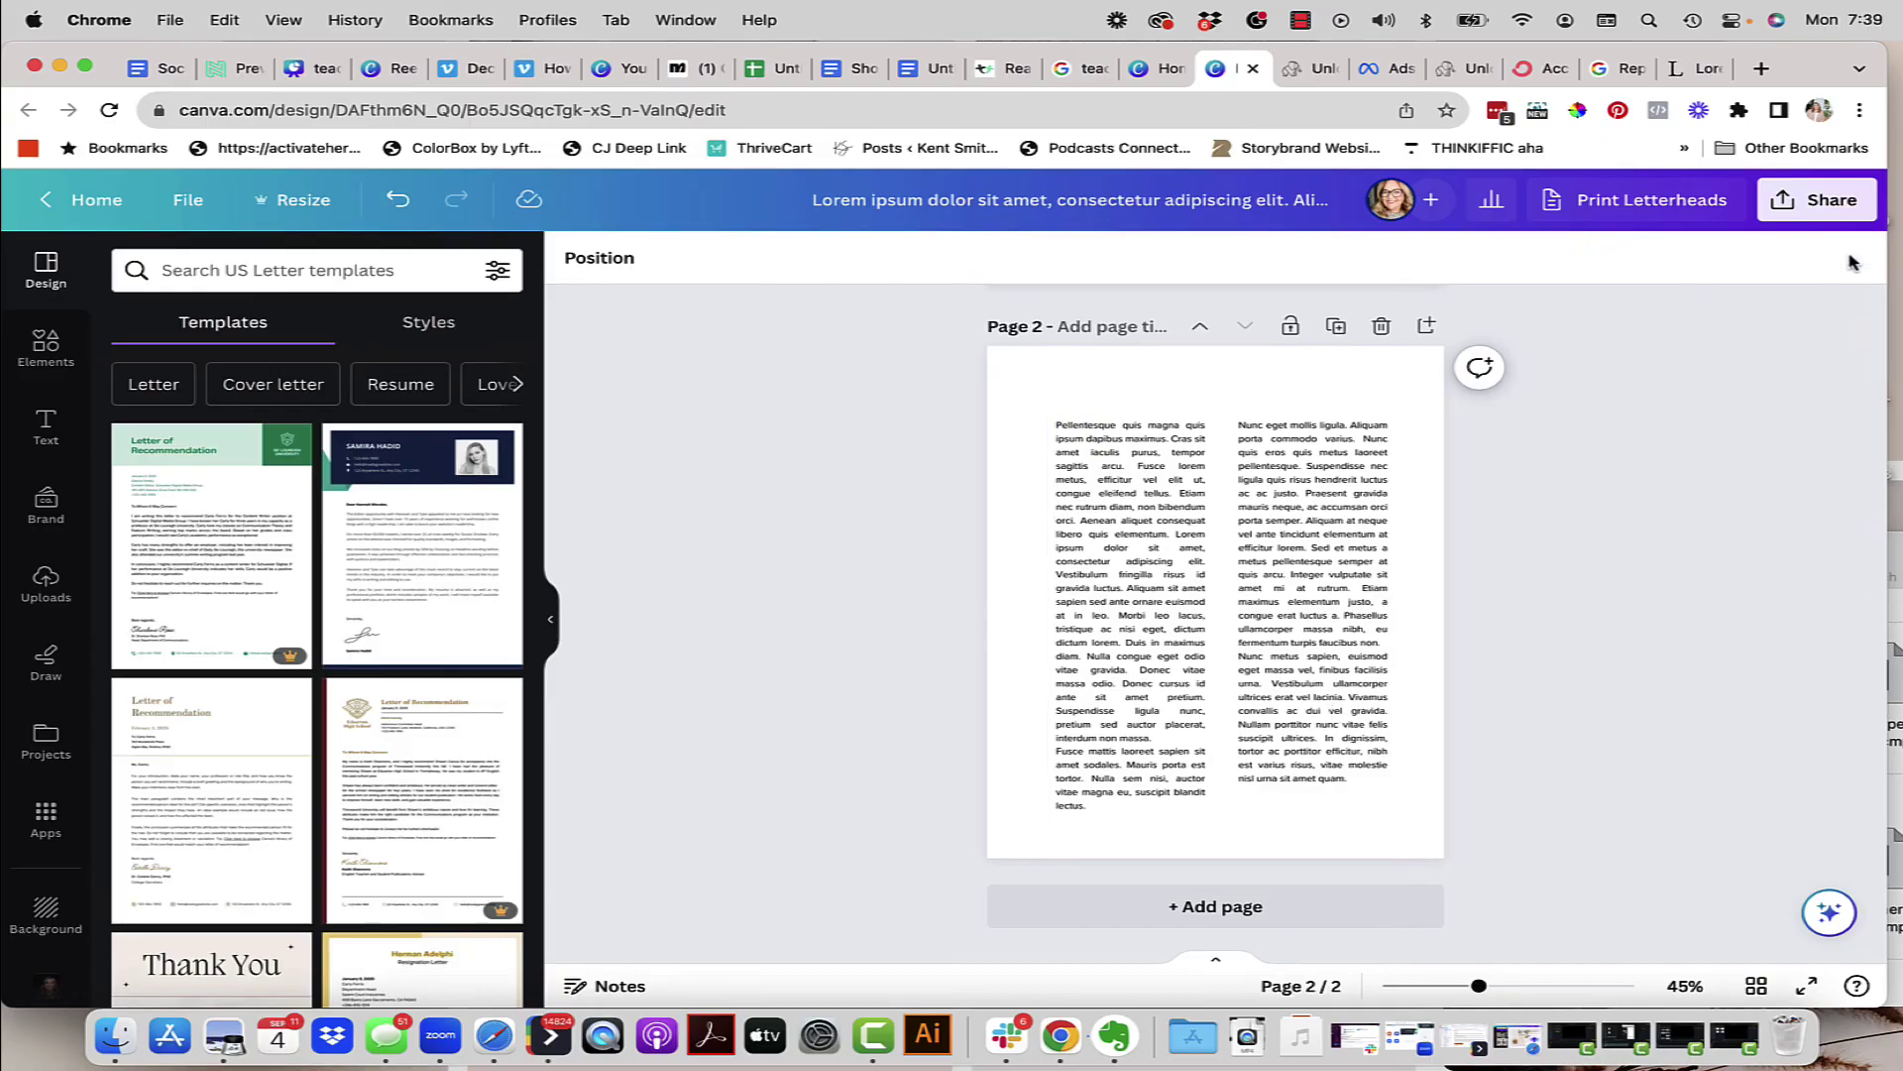
Step: Open the Share this design panel to reach the download and print options
left_click(1824, 217)
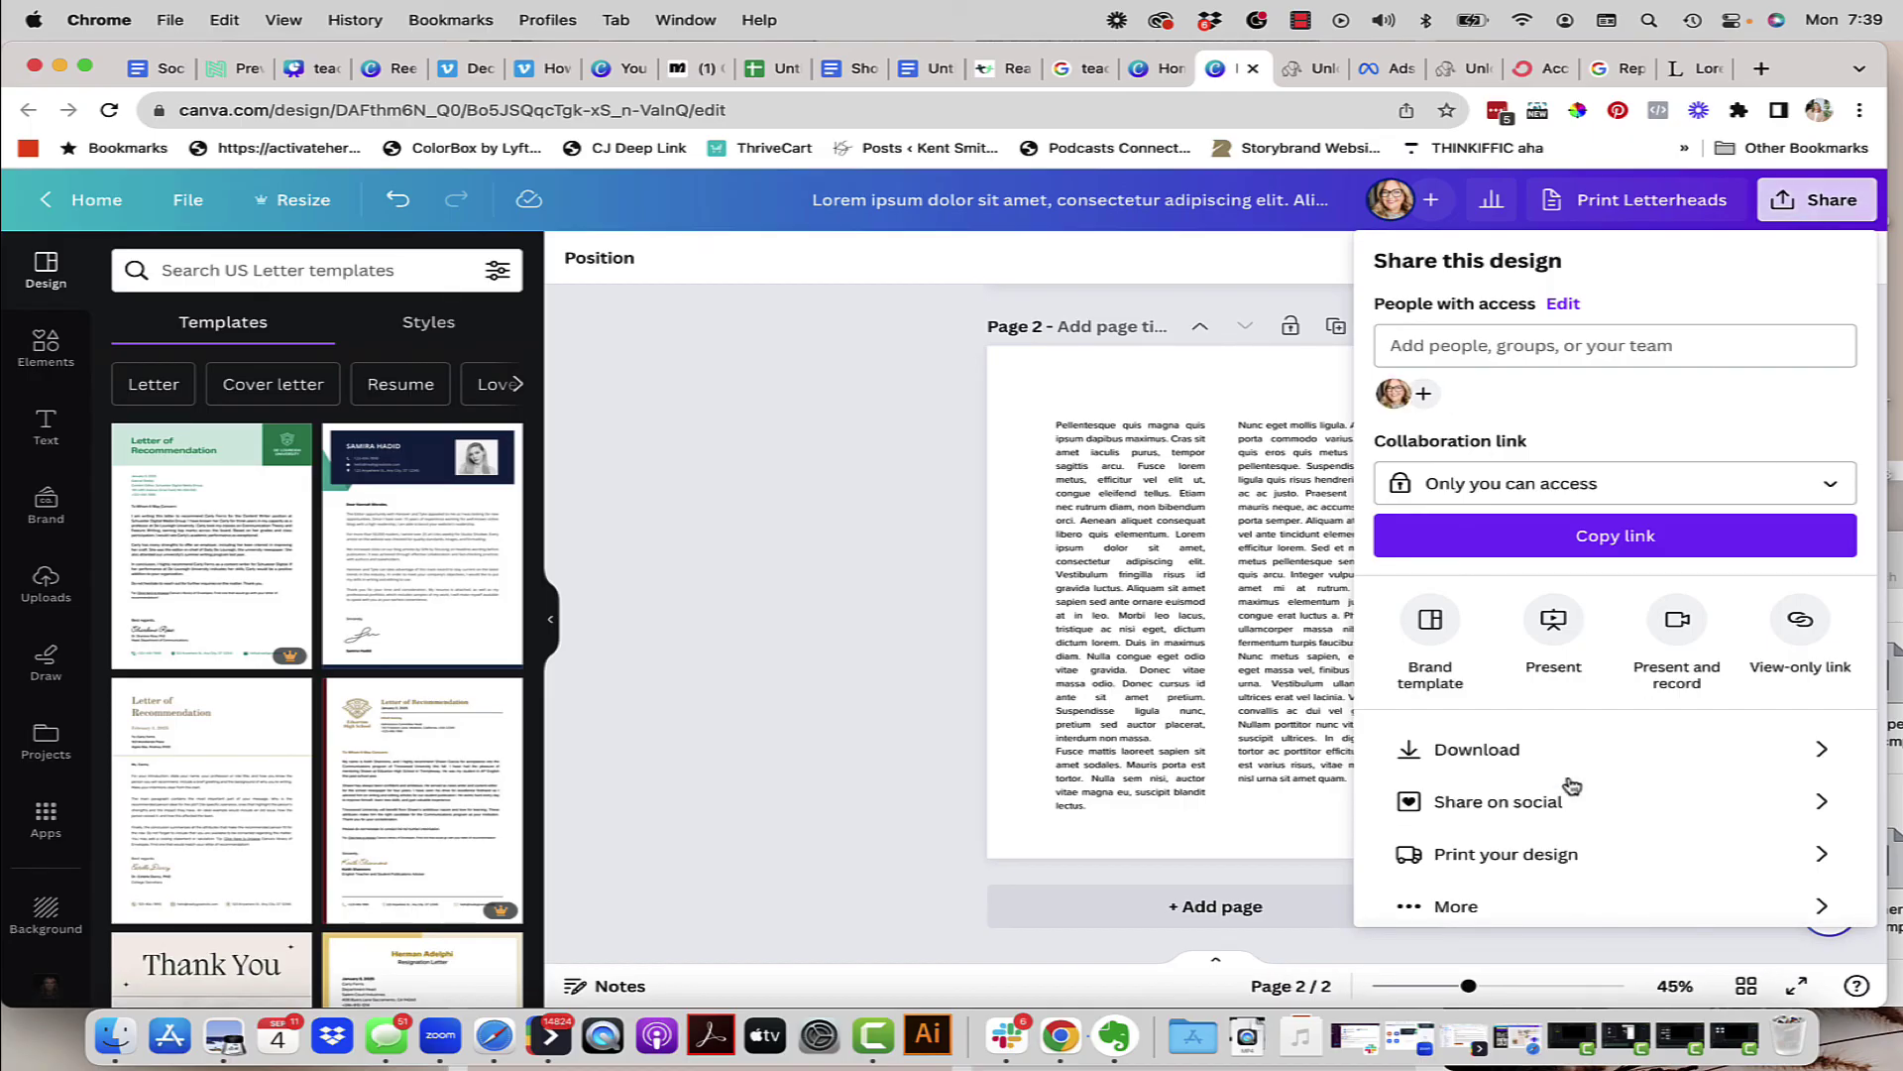